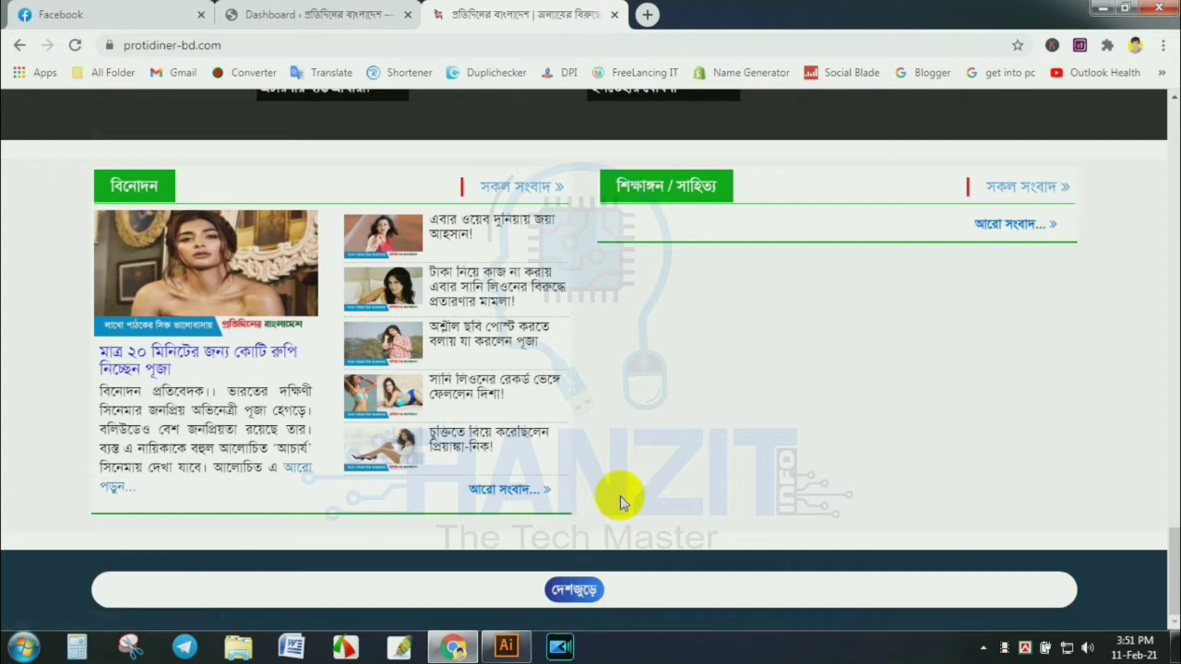
key("Home")
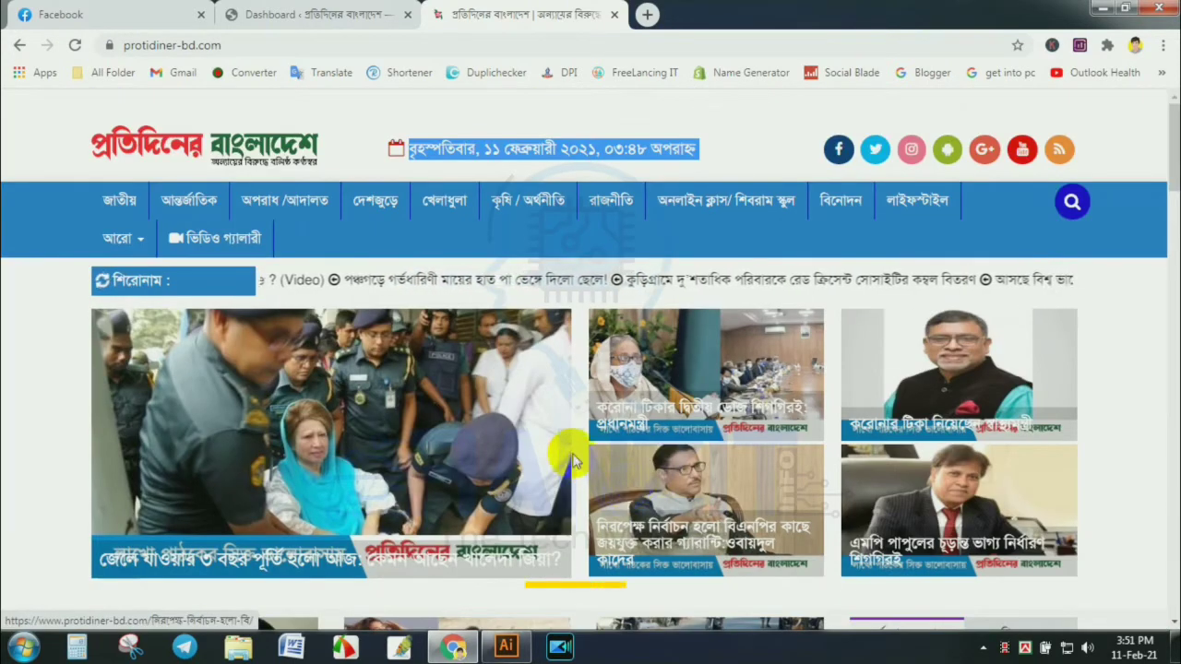
left_click(310, 13)
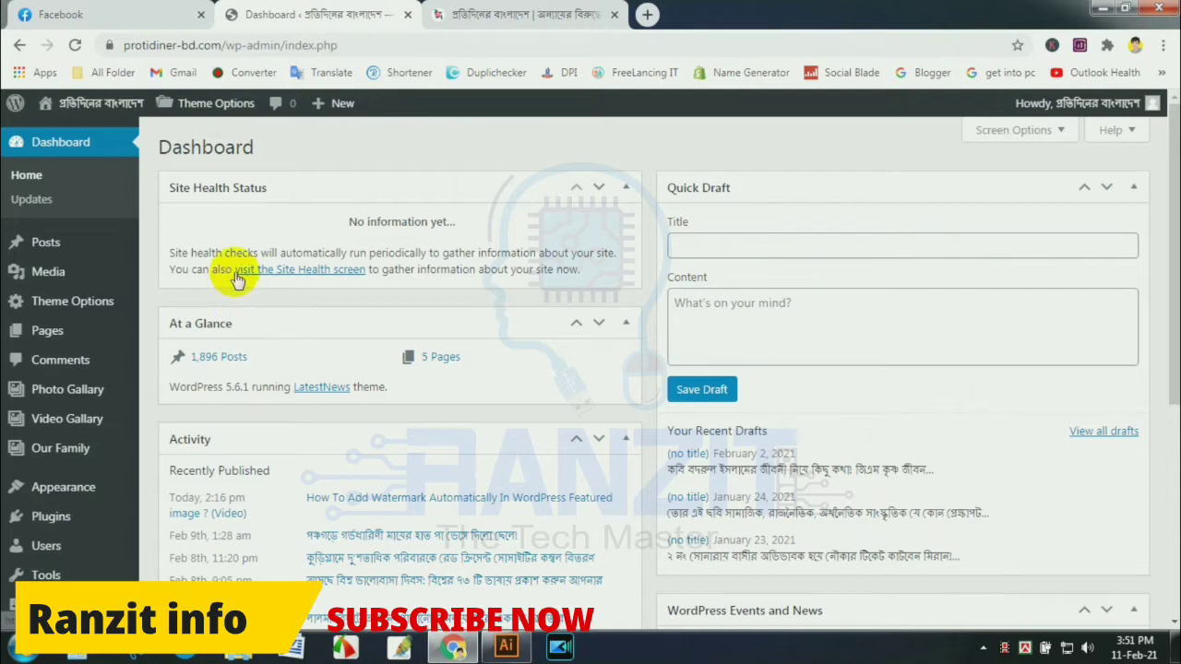
mouse_move(126, 341)
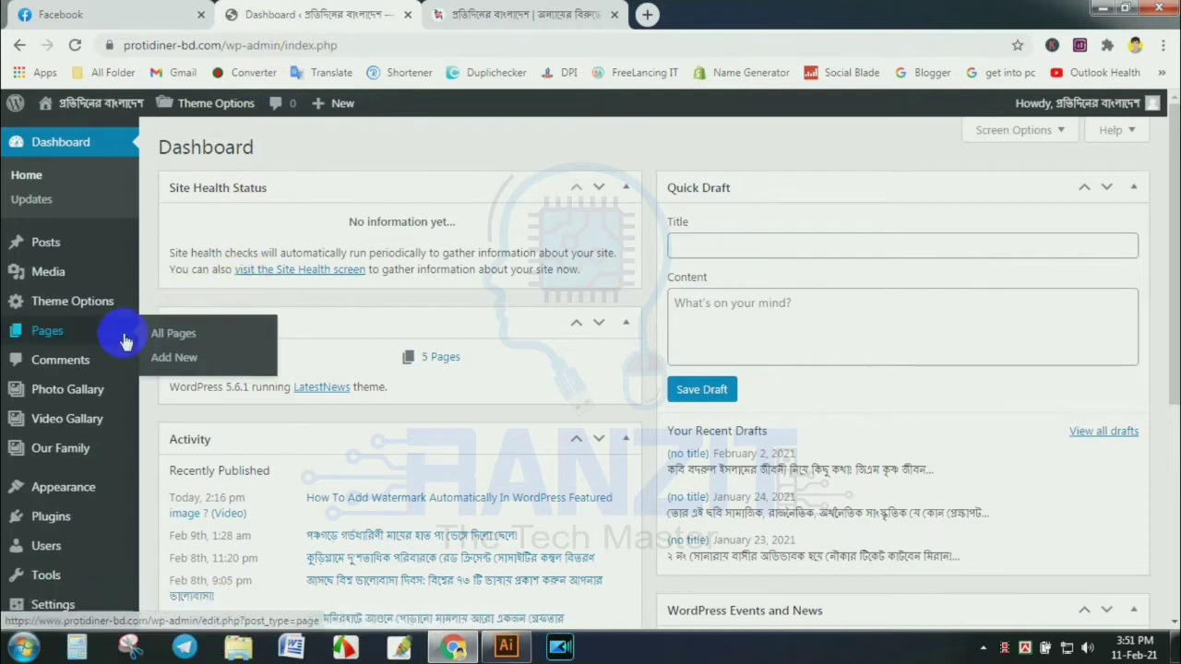
scroll(55, 417, "down", 5)
scroll(57, 424, "up", 5)
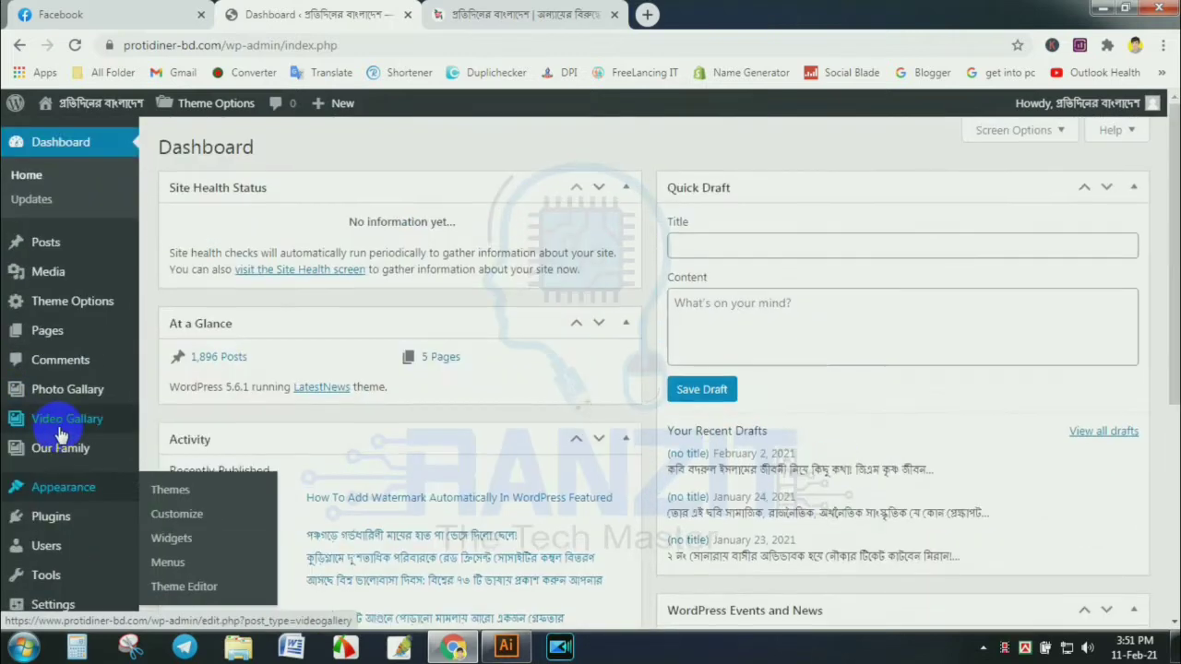
Examine the date and time in the news site's header and compare them with the system clock
left_click(480, 14)
triple_click(466, 147)
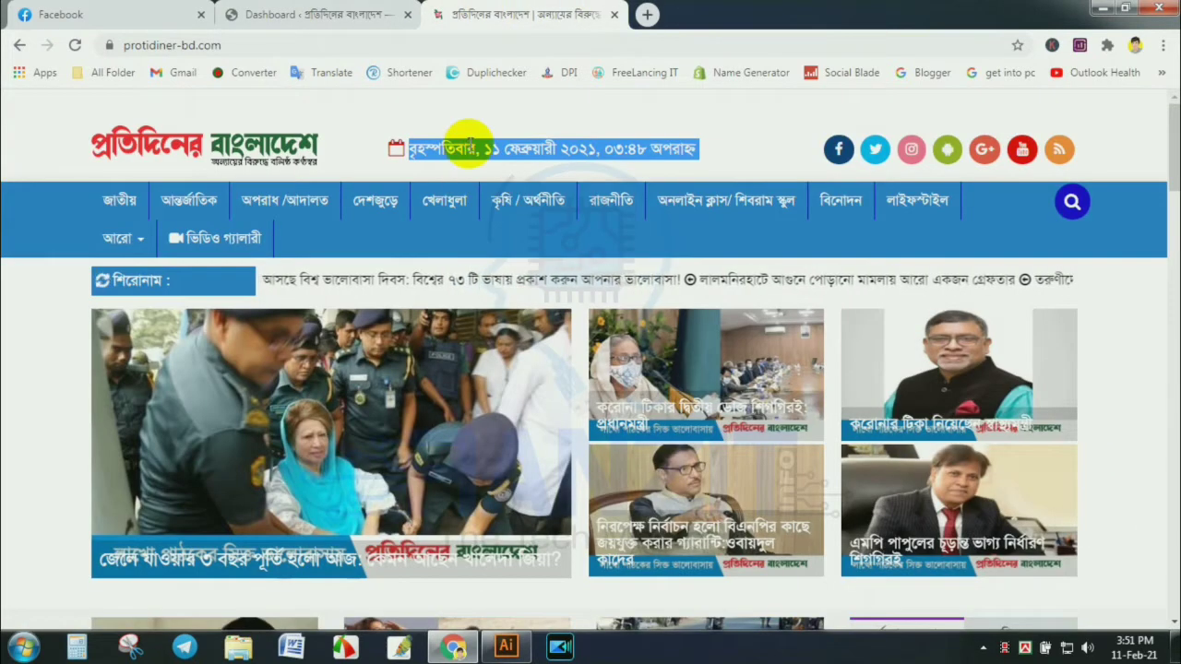
left_click(410, 150)
mouse_move(417, 151)
left_mouse_down()
mouse_move(699, 148)
mouse_move(408, 148)
left_mouse_up()
left_click(706, 151)
left_click(456, 148)
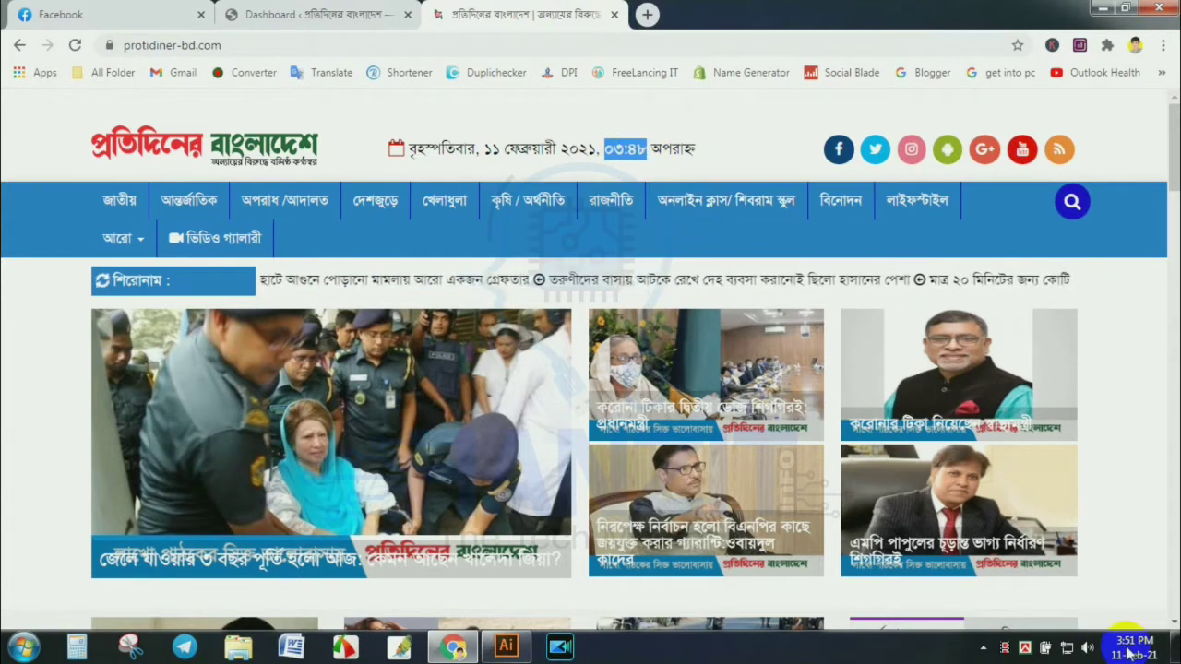
left_click(604, 148)
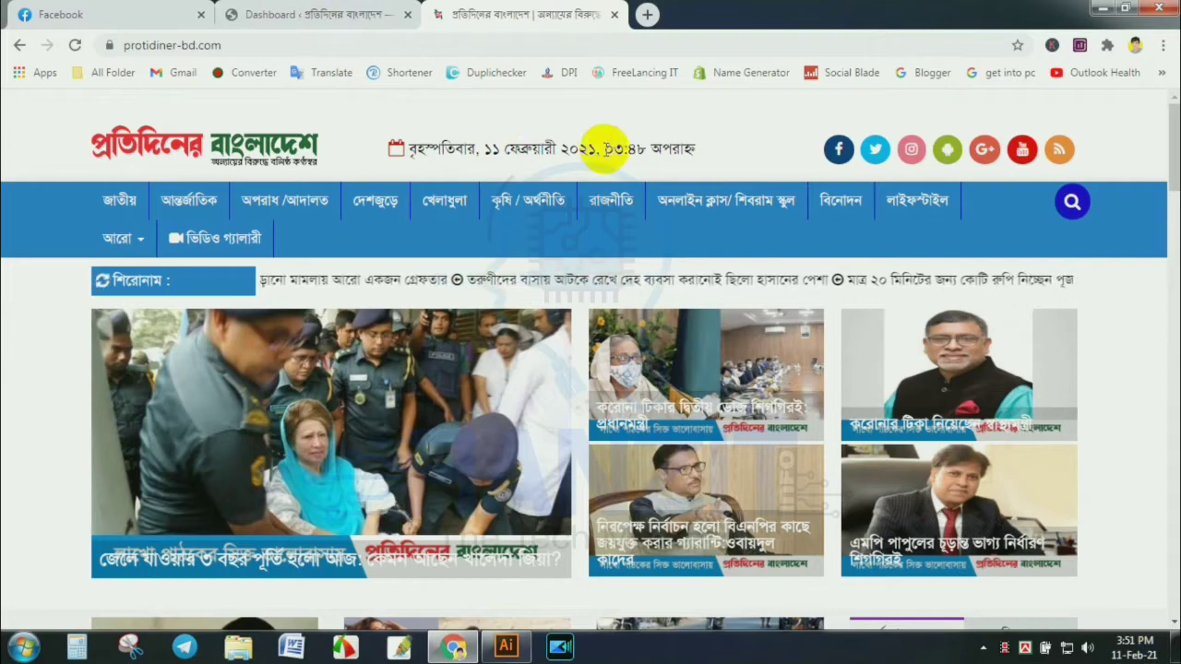
Return to the WordPress dashboard and open the site's General Settings
left_click(323, 13)
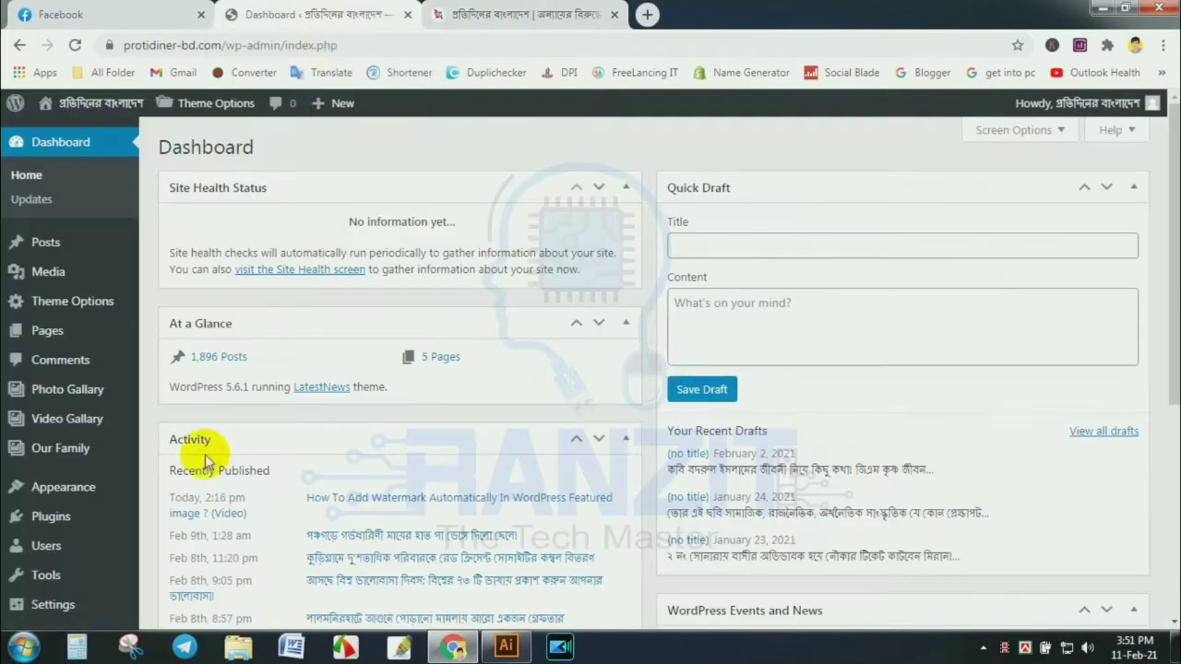
mouse_move(69, 611)
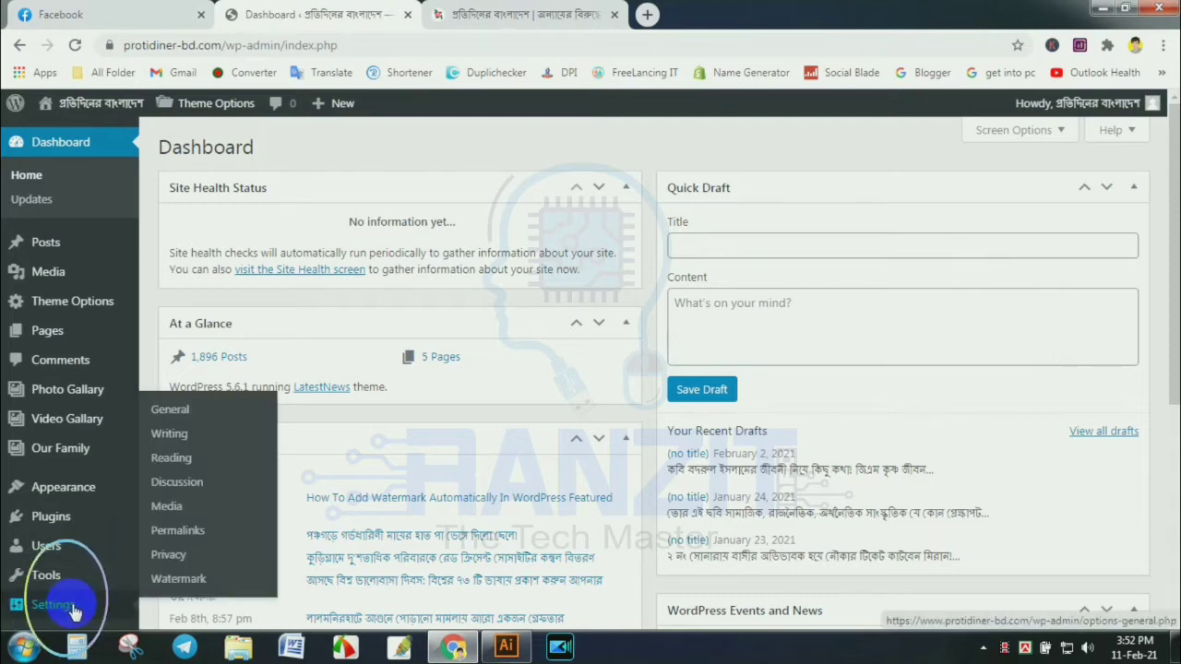
scroll(106, 600, "down", 2)
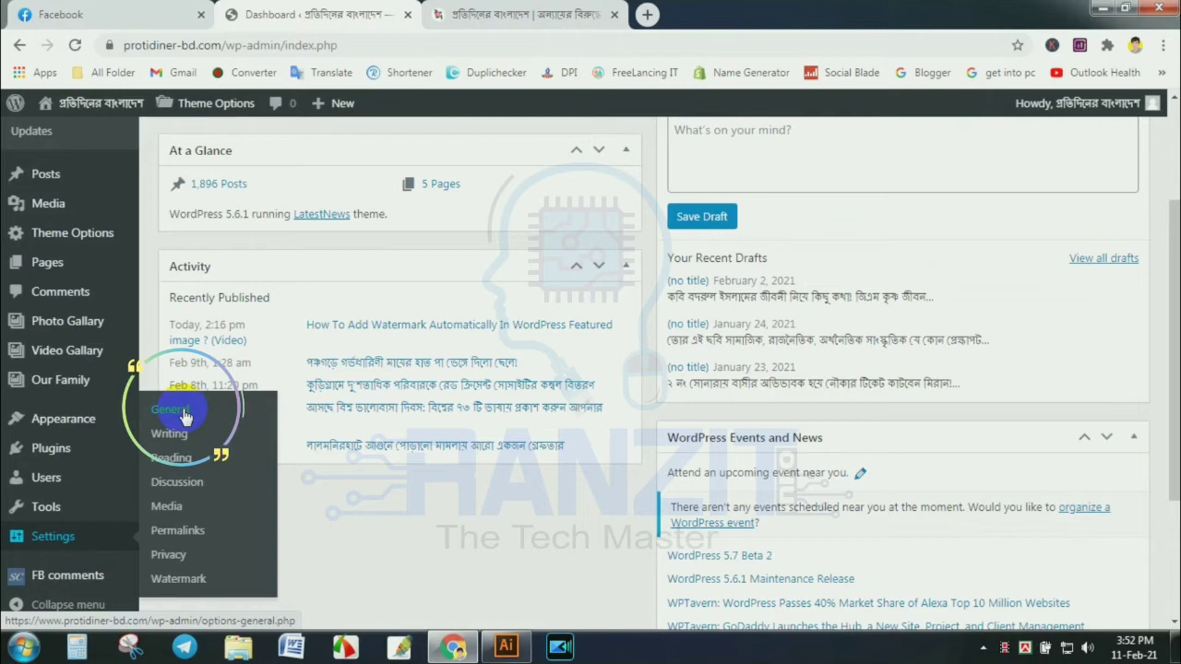
left_click(169, 410)
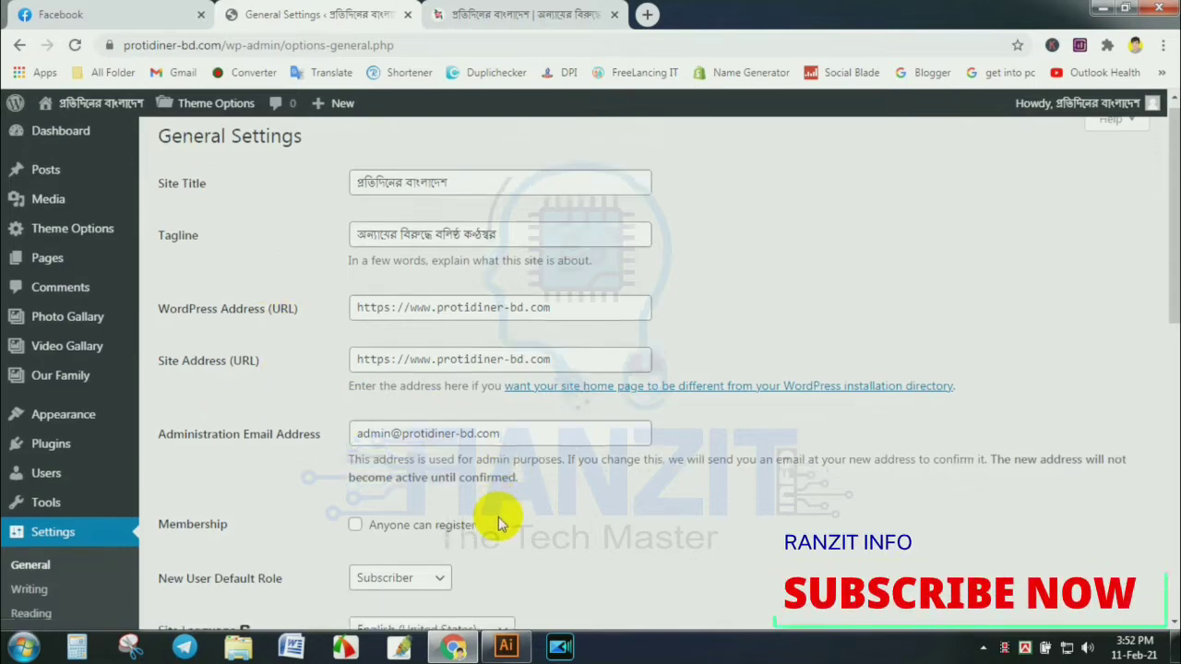
Set the site's timezone to Dhaka and save the general settings
scroll(498, 516, "down", 3)
scroll(232, 443, "up", 3)
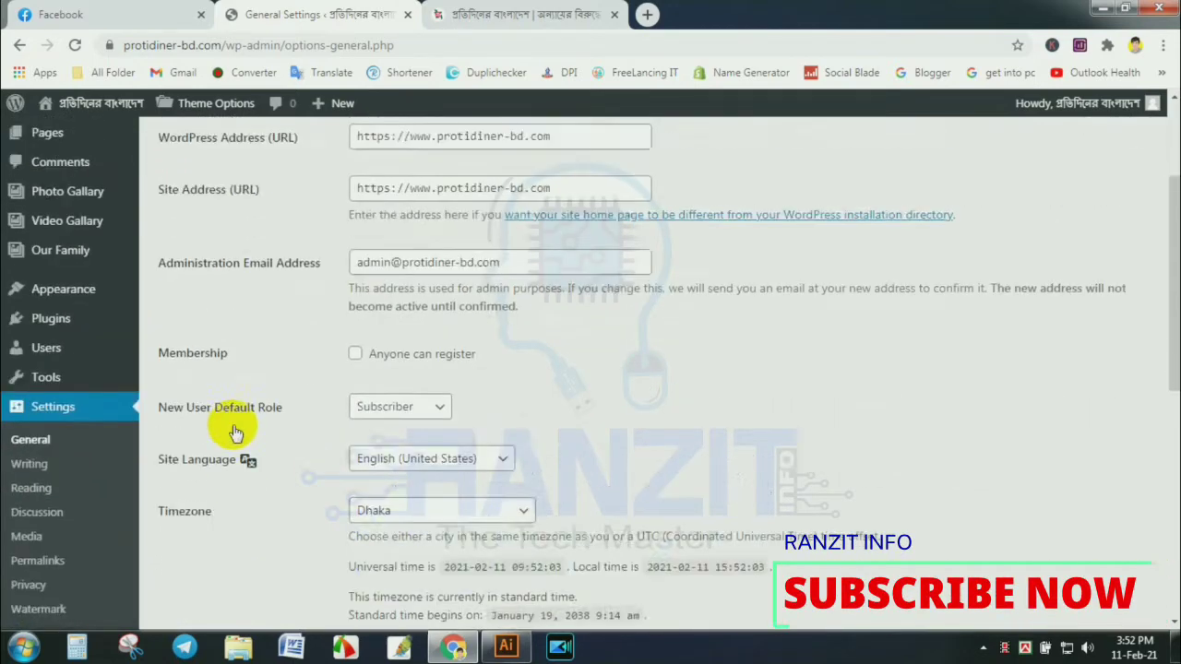
scroll(232, 427, "down", 3)
scroll(233, 425, "down", 6)
scroll(232, 425, "up", 7)
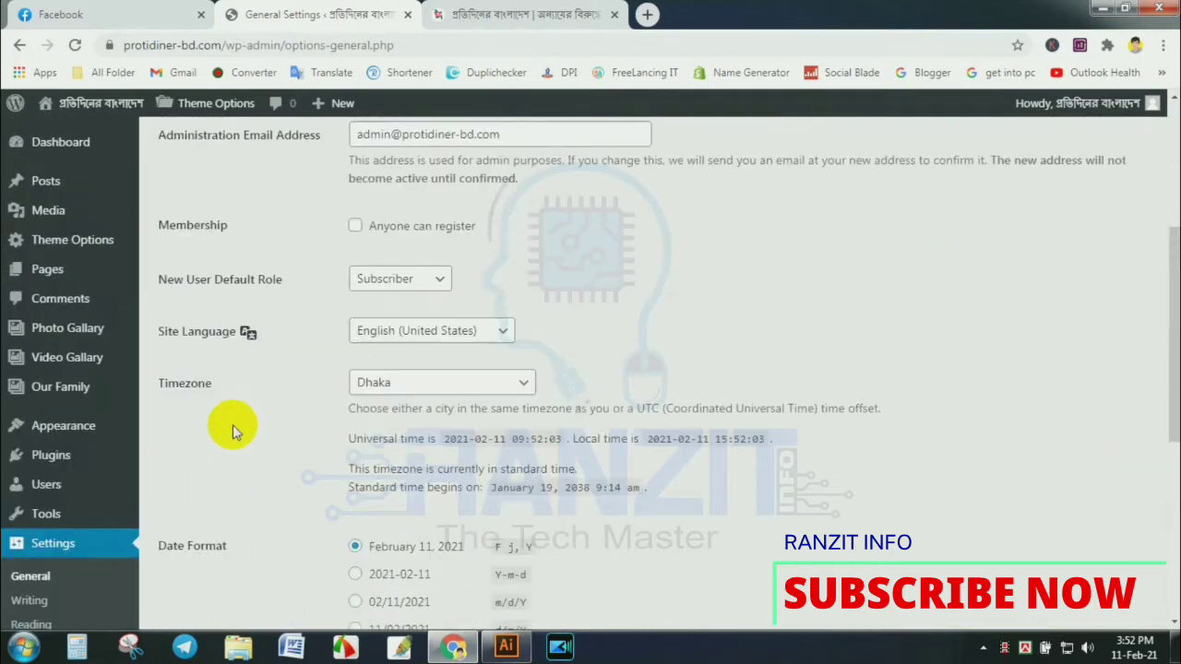
left_click(162, 388)
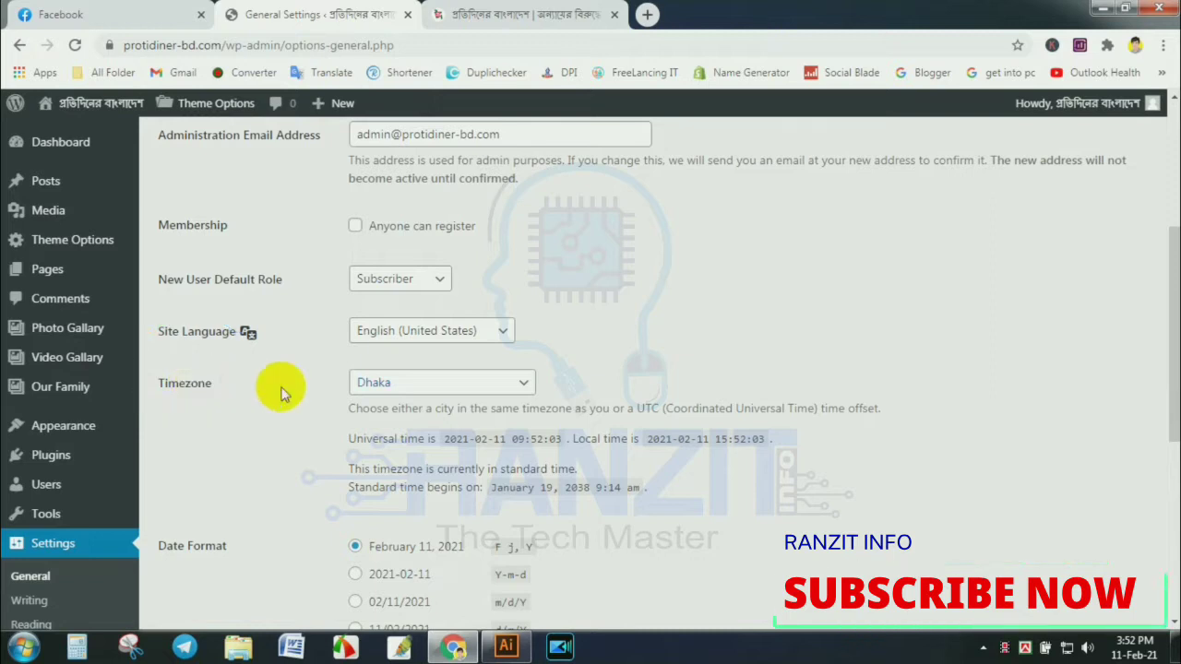
left_click(523, 384)
scroll(452, 219, "up", 5)
scroll(452, 220, "down", 11)
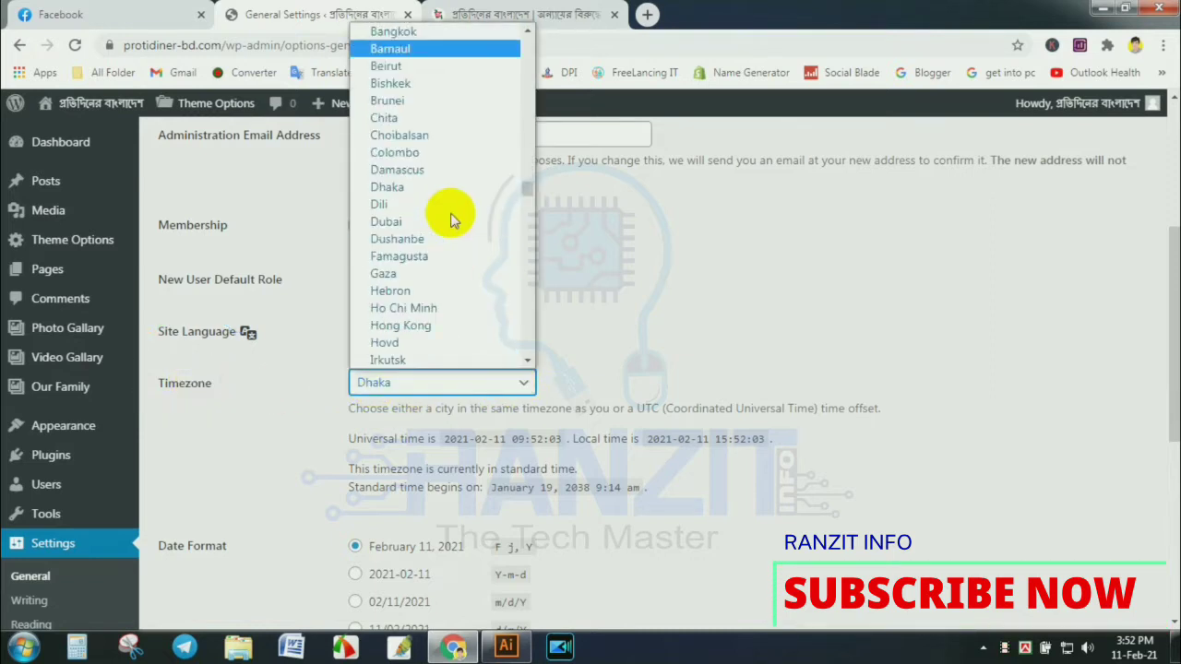
scroll(452, 220, "up", 4)
scroll(452, 220, "up", 3)
scroll(453, 219, "down", 7)
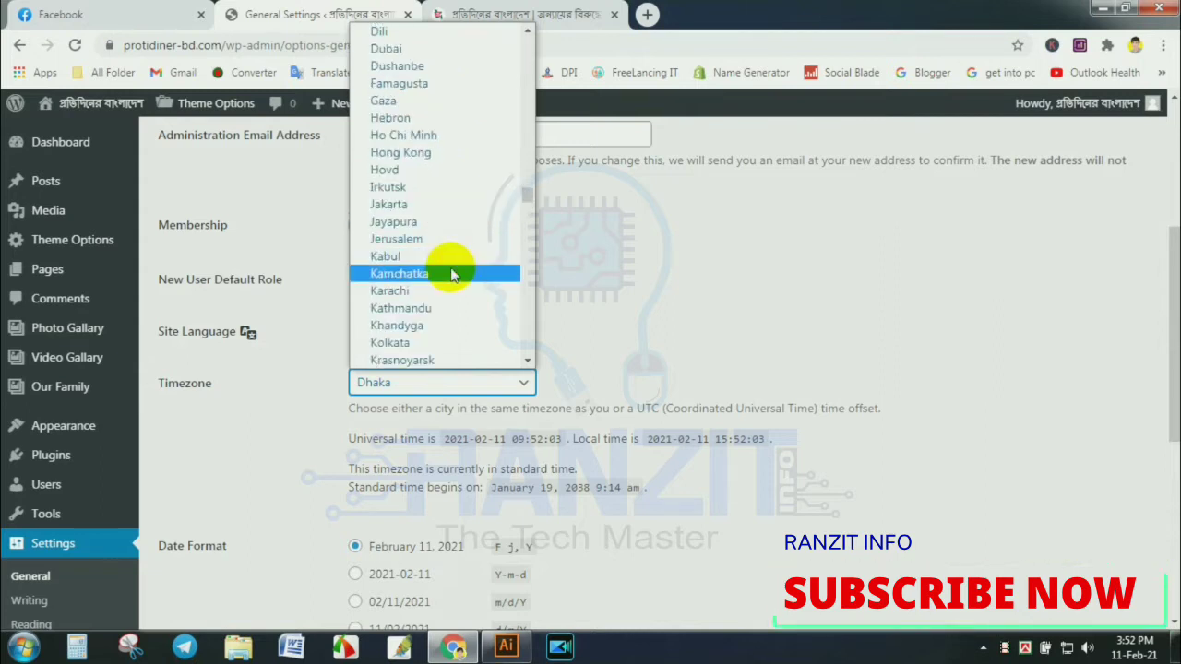
scroll(453, 271, "down", 5)
scroll(452, 274, "down", 4)
scroll(452, 274, "up", 17)
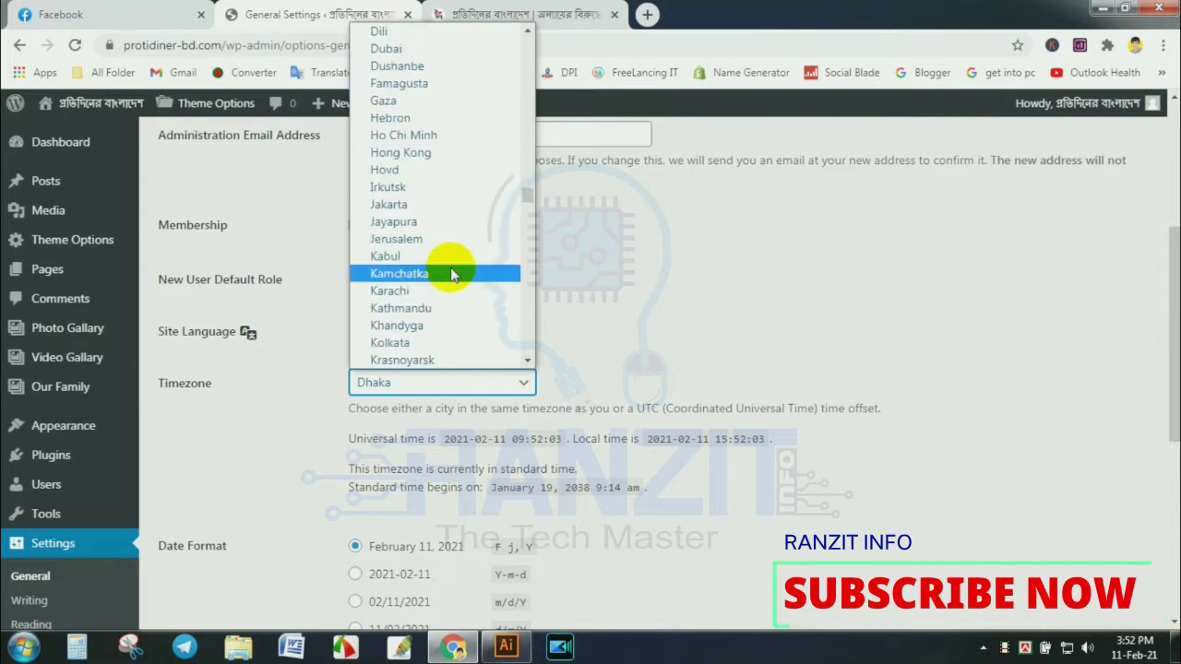
scroll(450, 276, "down", 3)
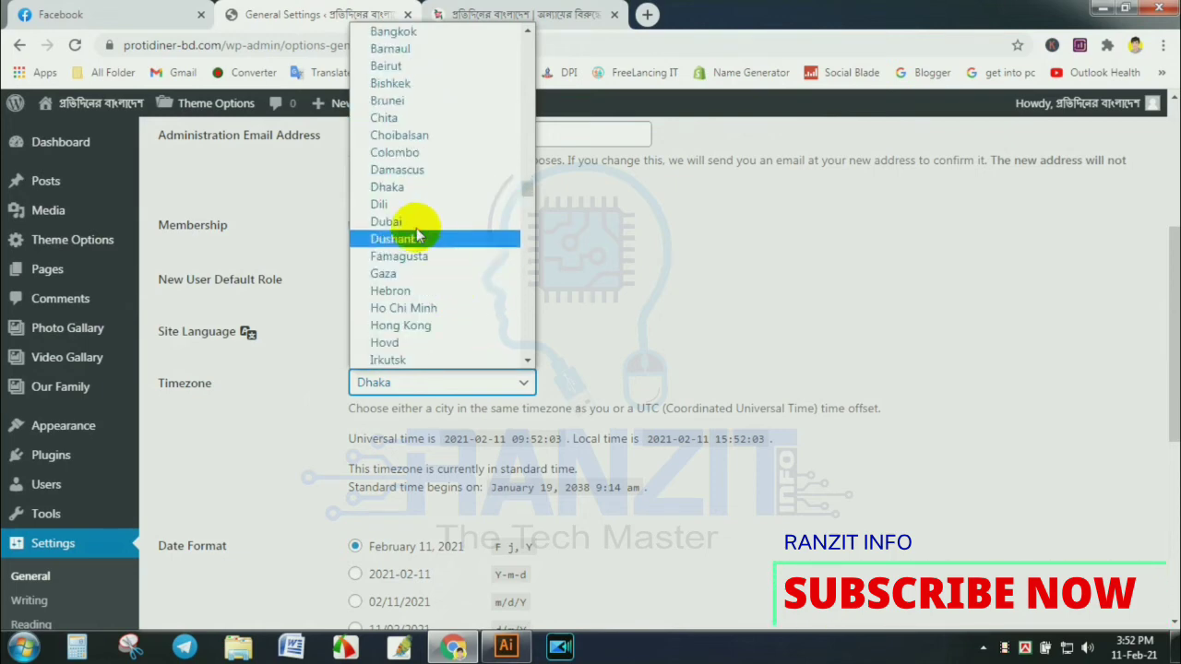
left_click(409, 182)
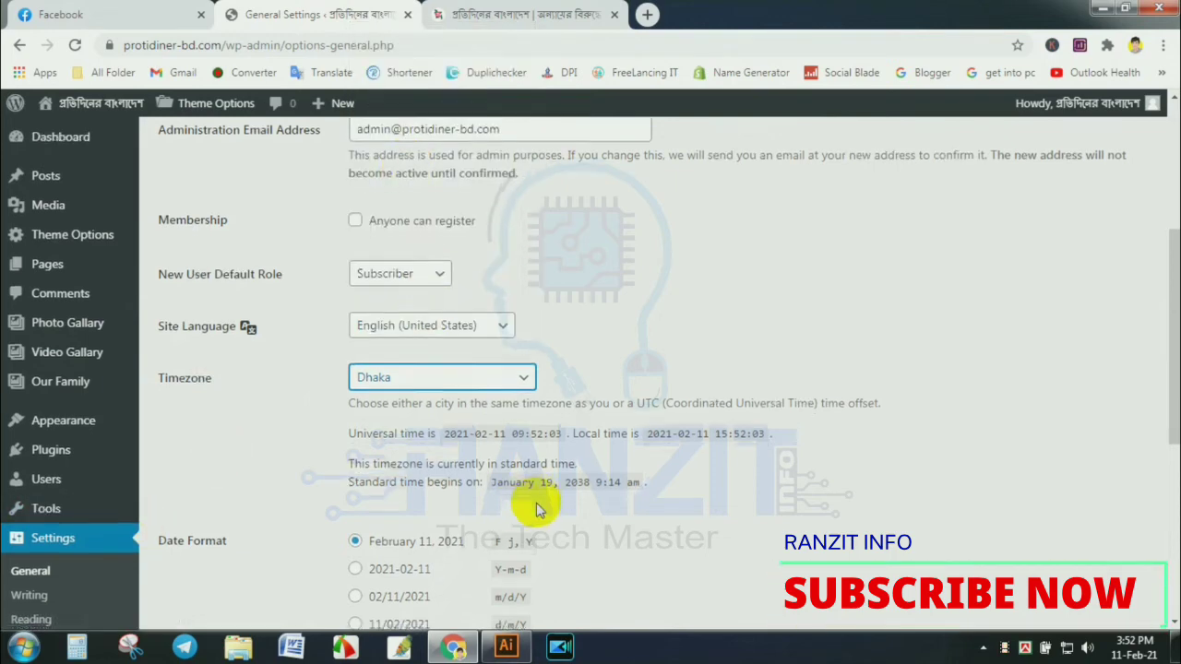
scroll(288, 530, "down", 5)
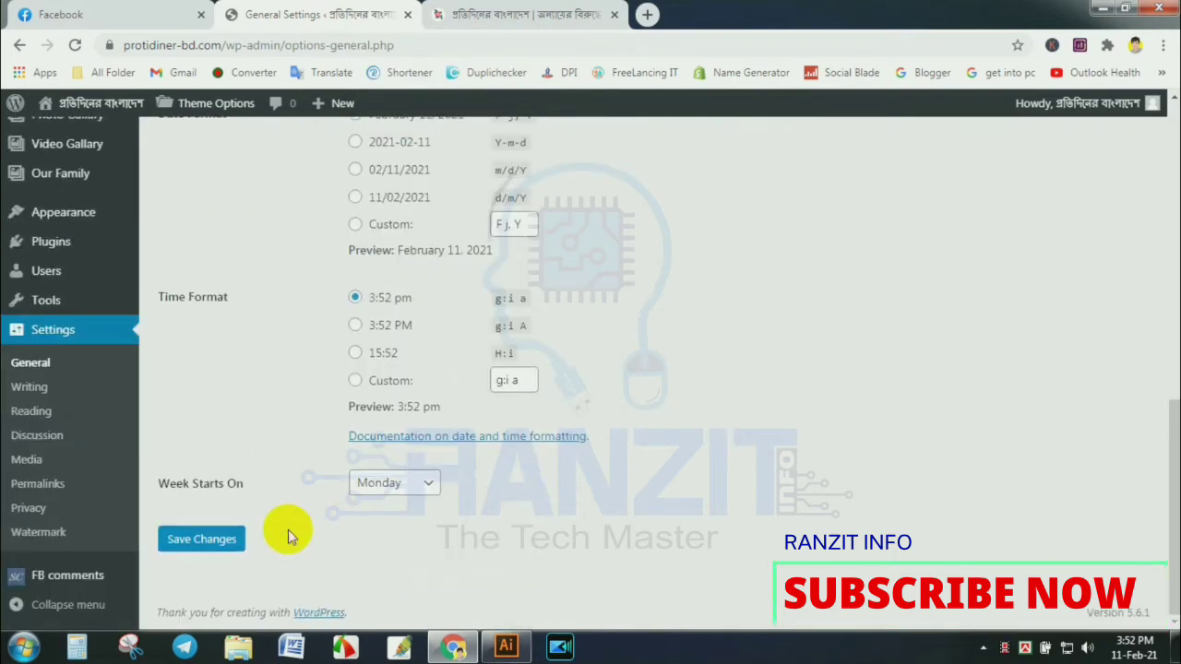
left_click(218, 546)
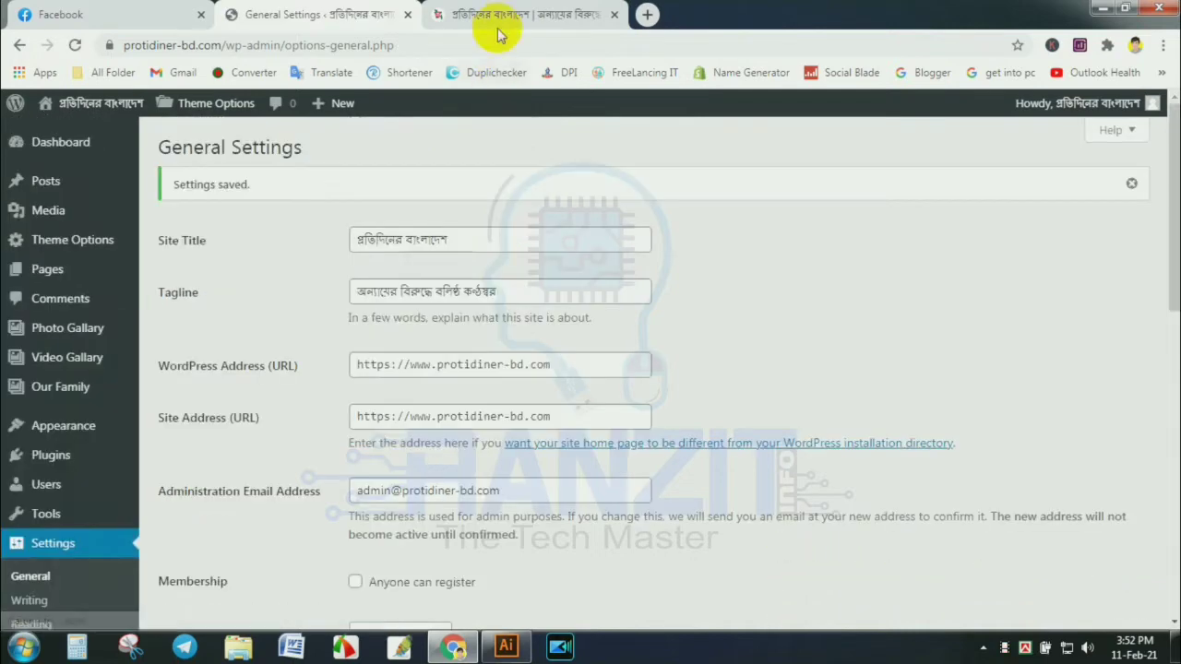
Reload the news site's homepage and check the date and time in its header
left_click(498, 20)
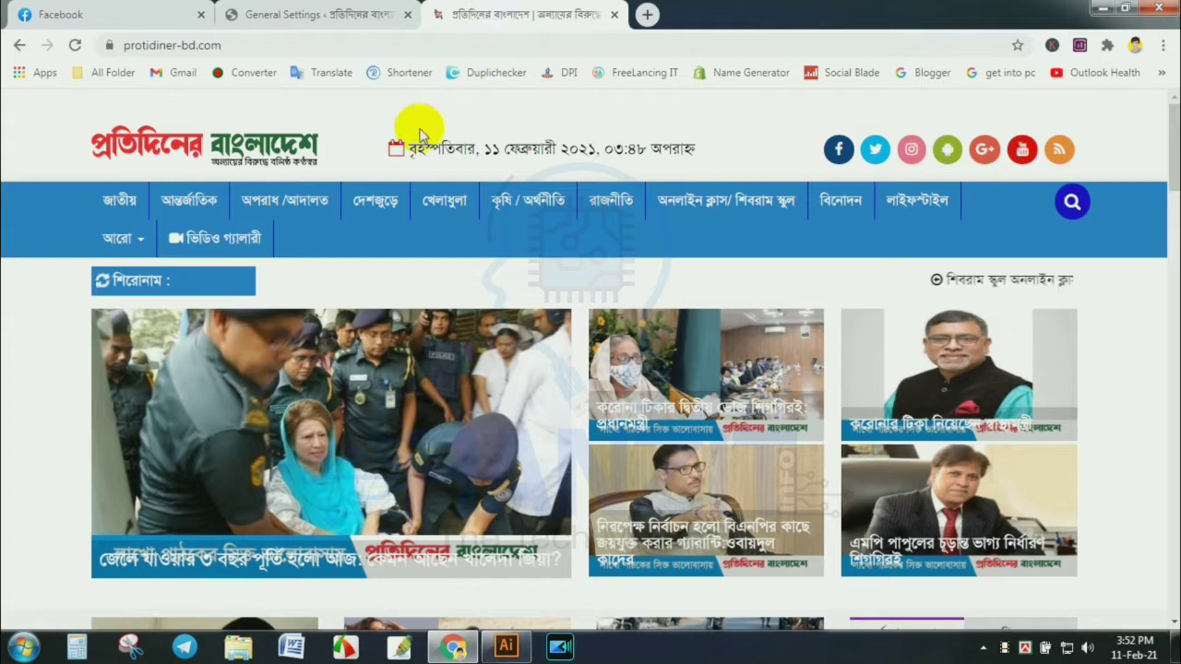
left_click(74, 45)
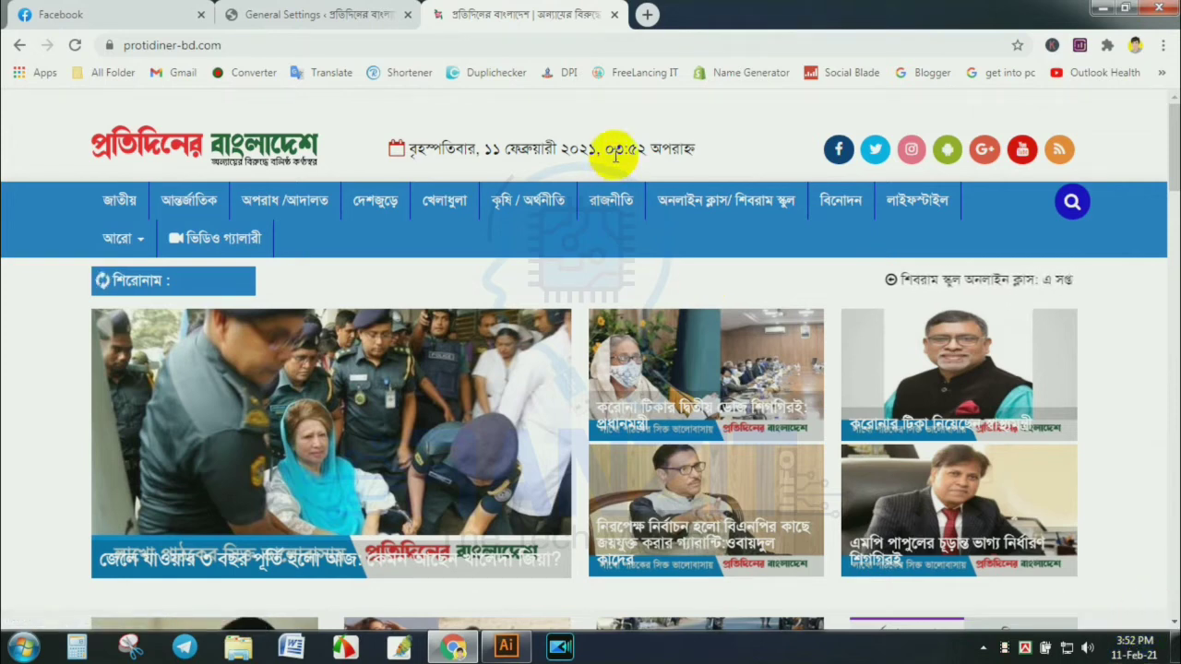
left_click_drag(610, 154, 712, 159)
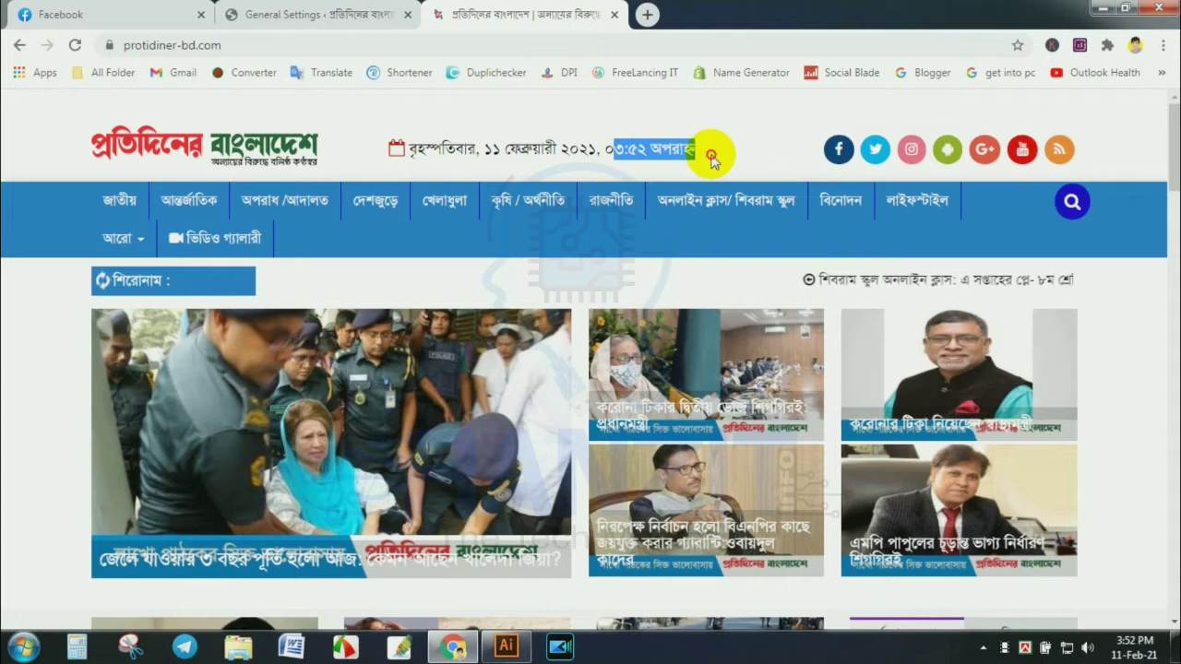
left_click_drag(406, 150, 733, 151)
left_click(736, 151)
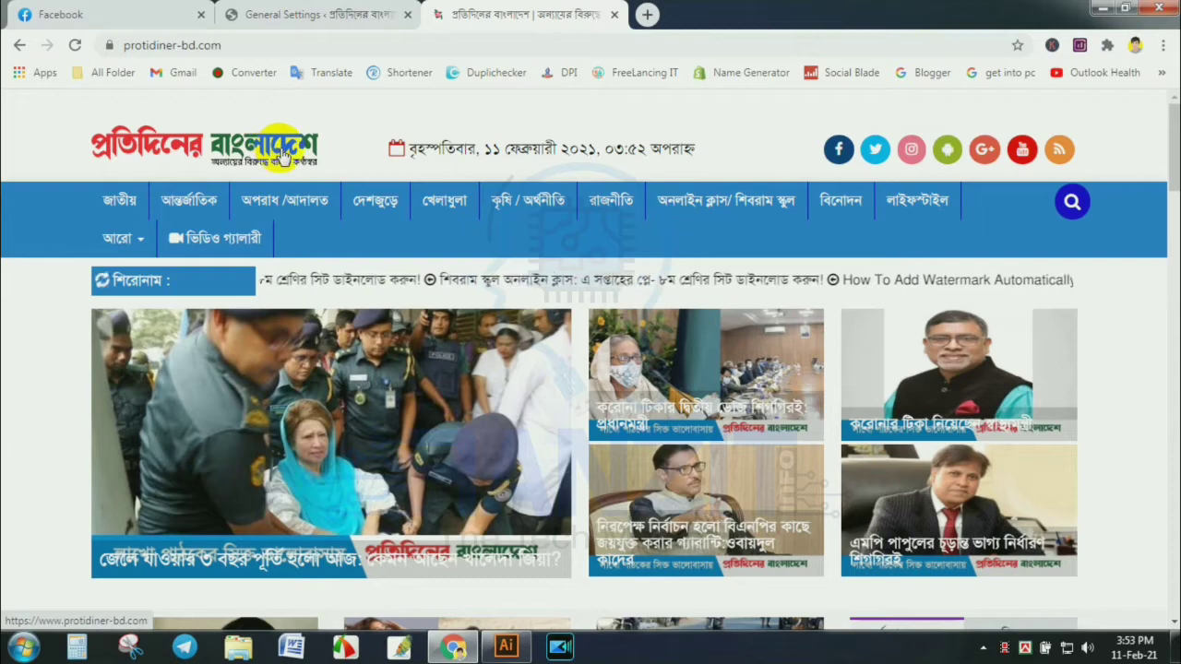
Open the Header Options section of the LatestNews theme's options in the WordPress admin
left_click(314, 13)
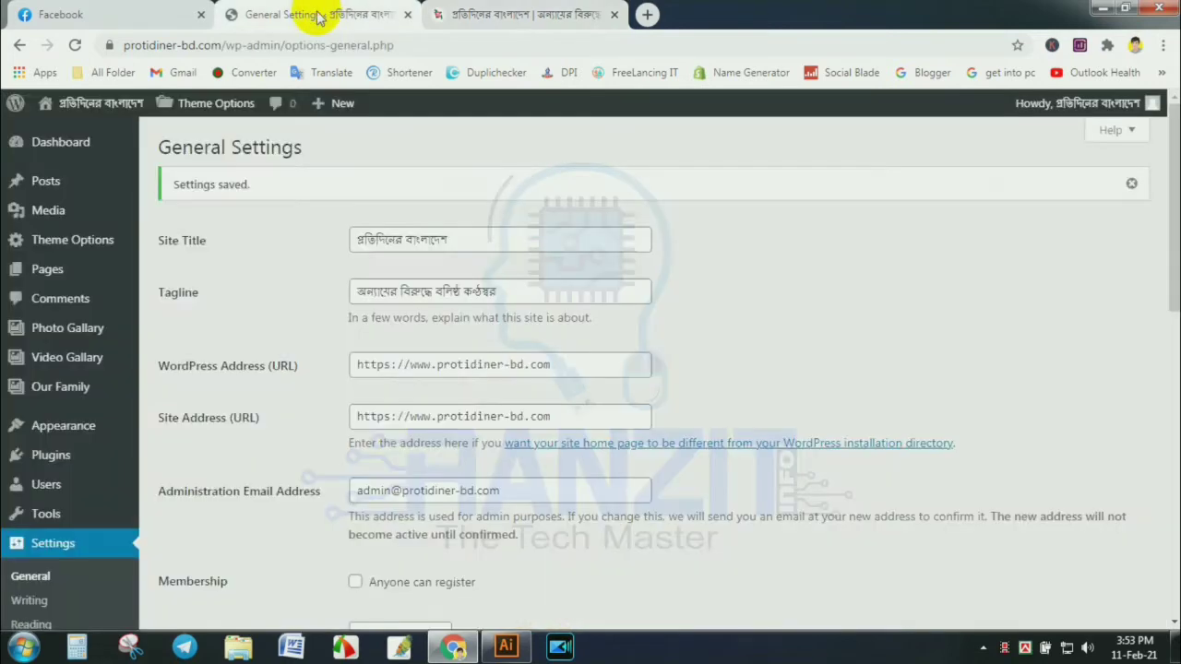
mouse_move(51, 111)
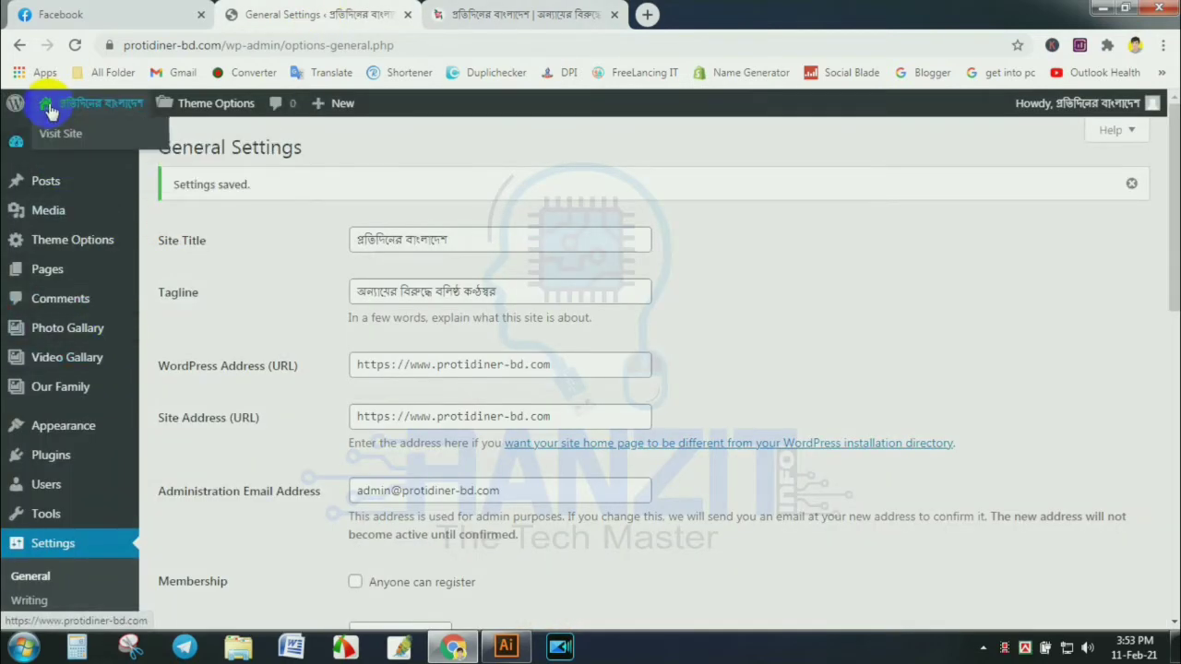
left_click(64, 249)
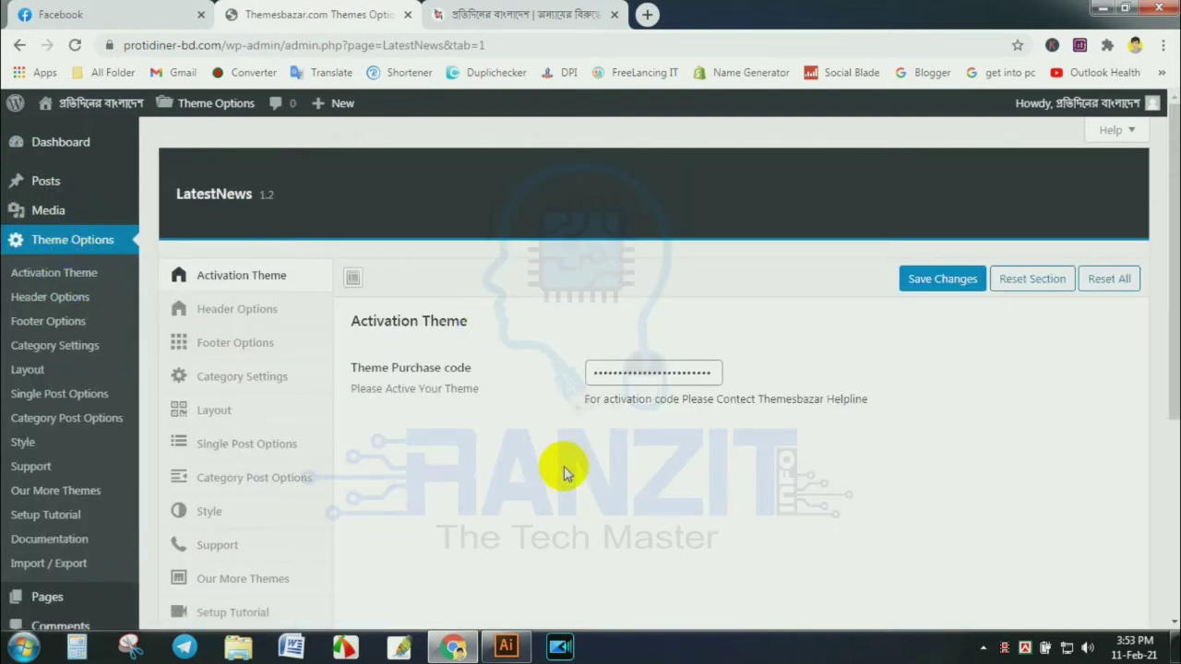
scroll(564, 466, "down", 1)
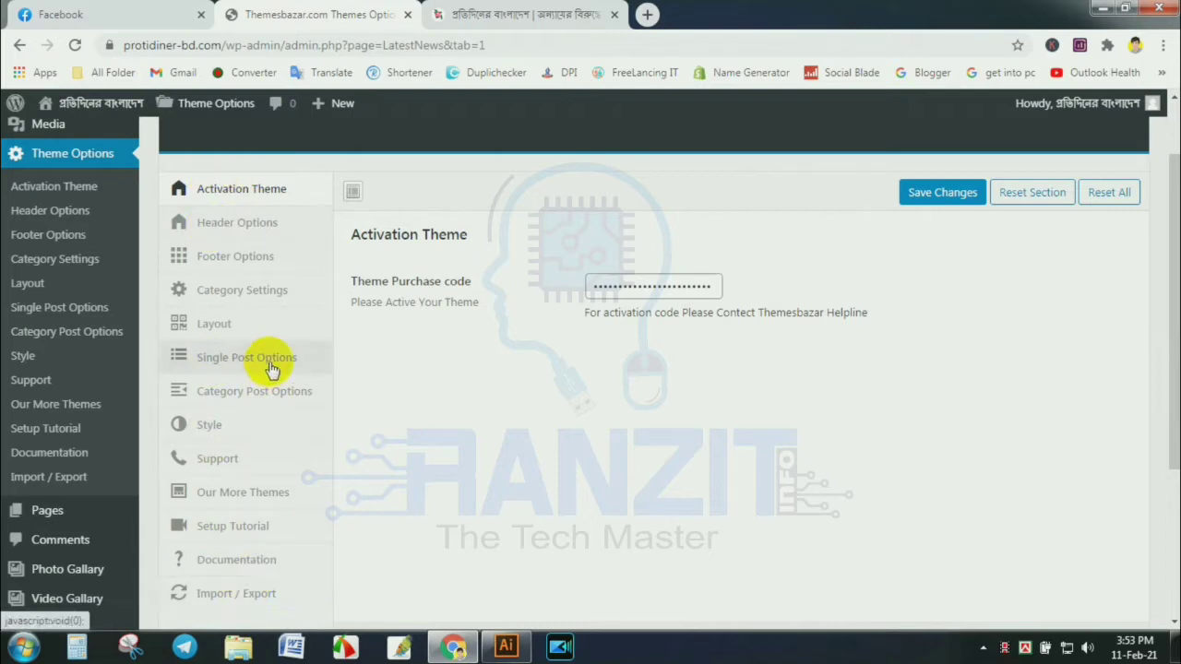
left_click(522, 13)
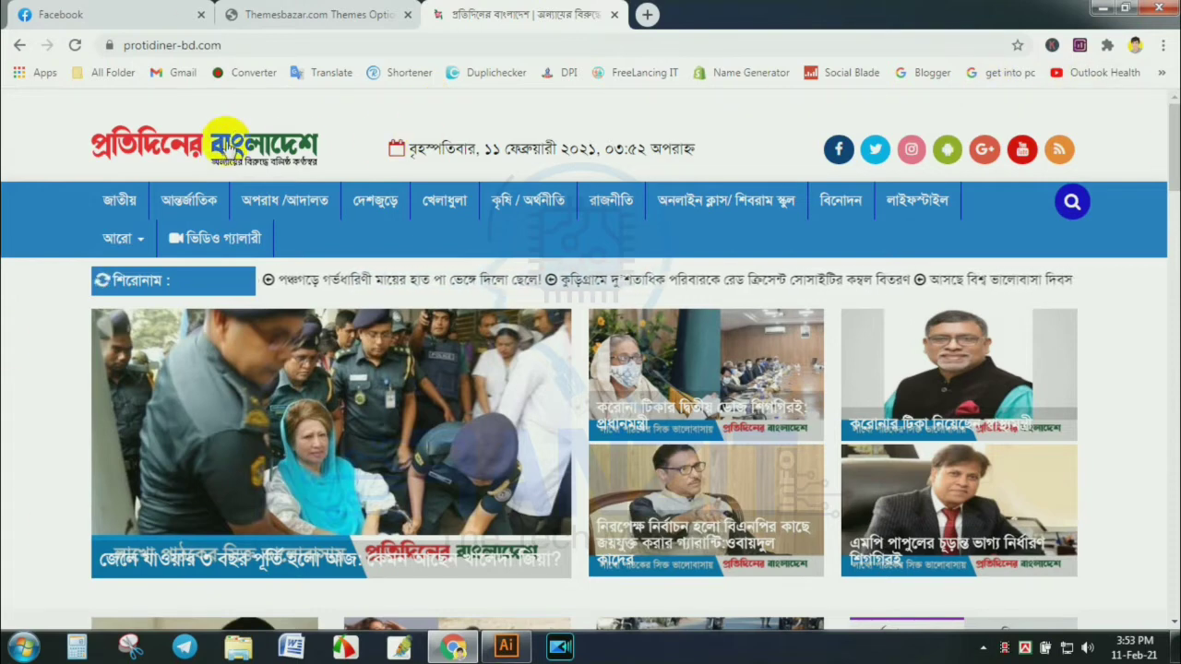
left_click(300, 12)
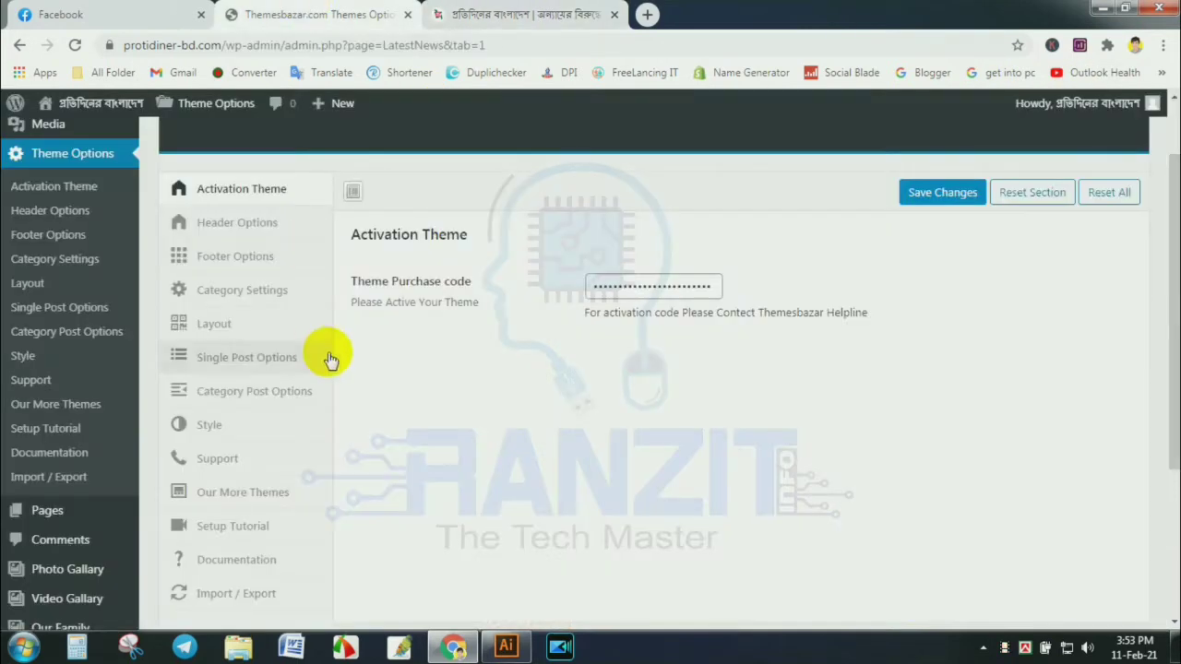
left_click(239, 226)
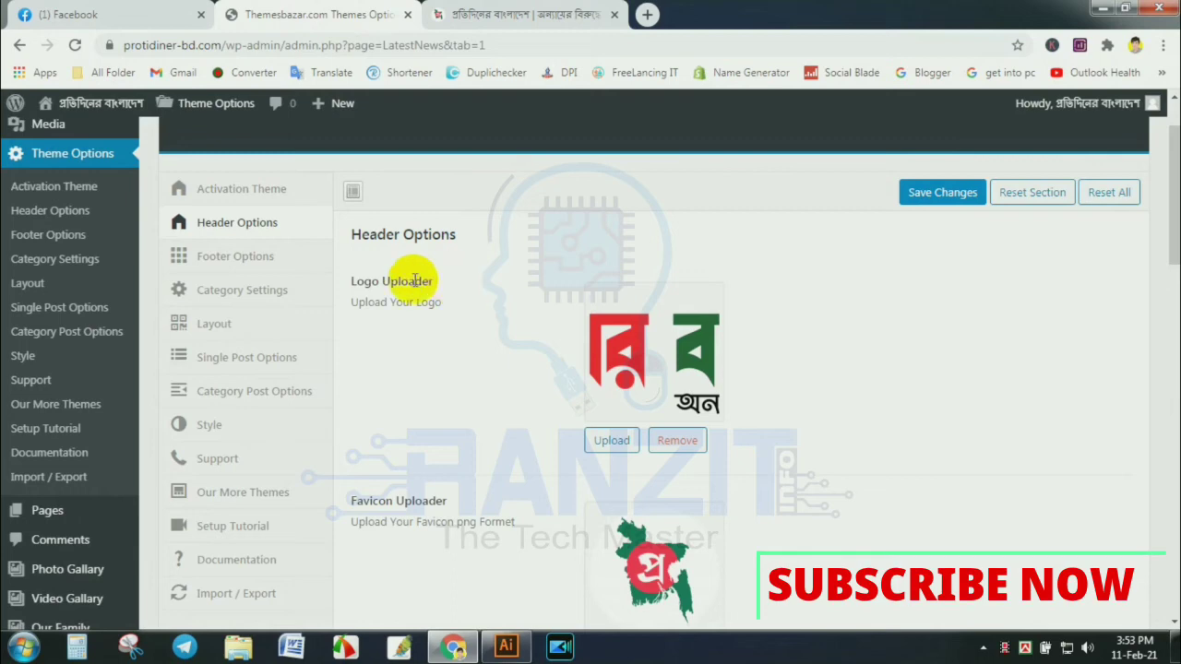
Examine the logo uploader's file upload and media library options, closing the media window without choosing a new logo
left_click_drag(351, 284, 441, 288)
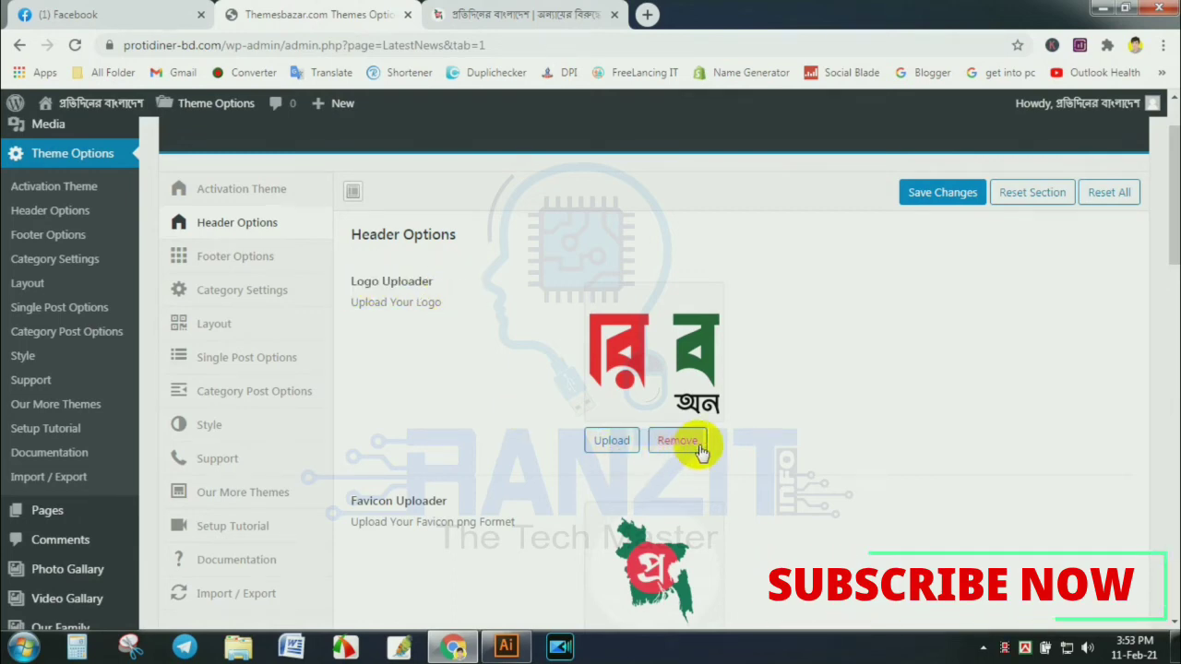
left_click(613, 442)
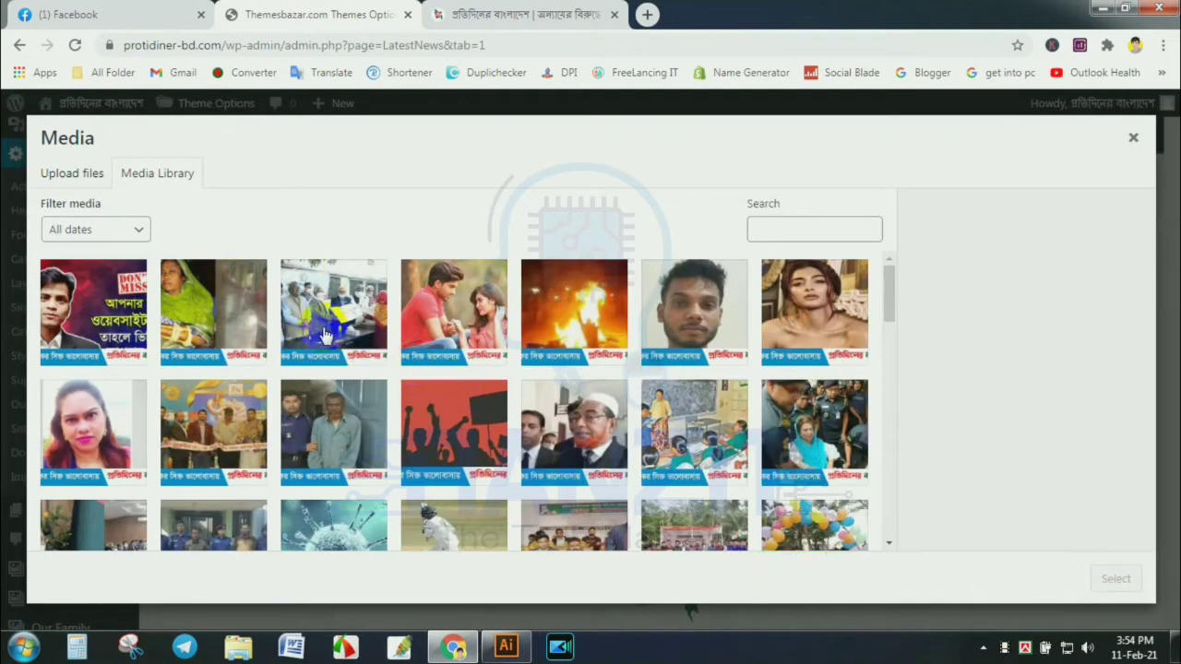
left_click(60, 178)
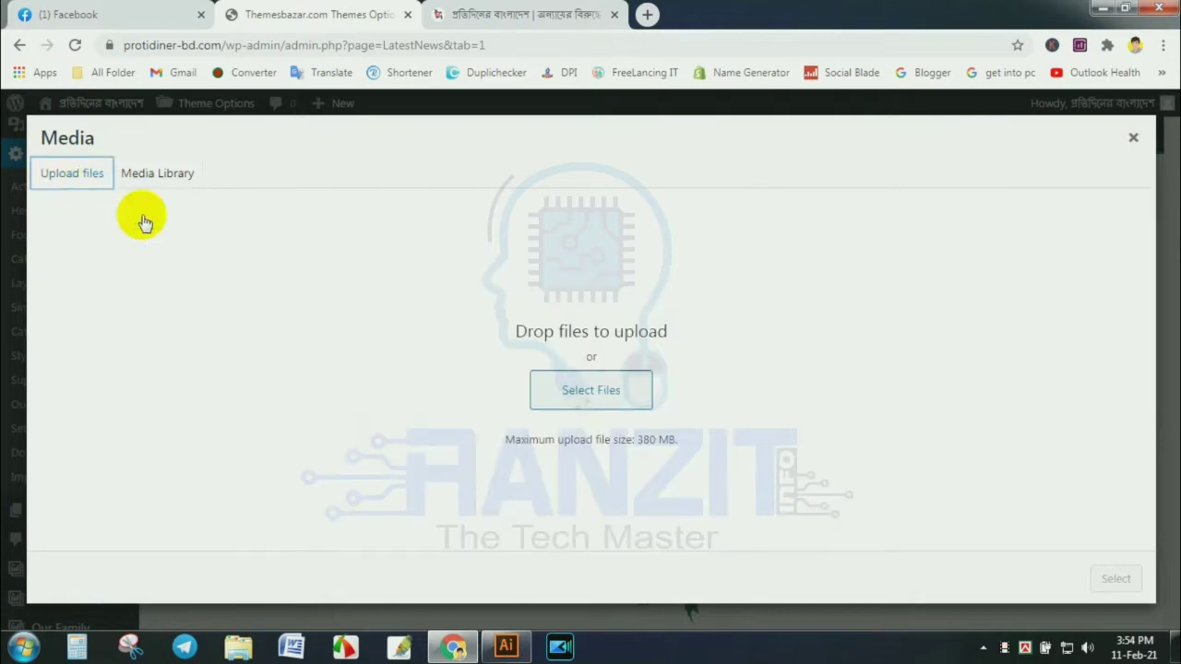
left_click(594, 391)
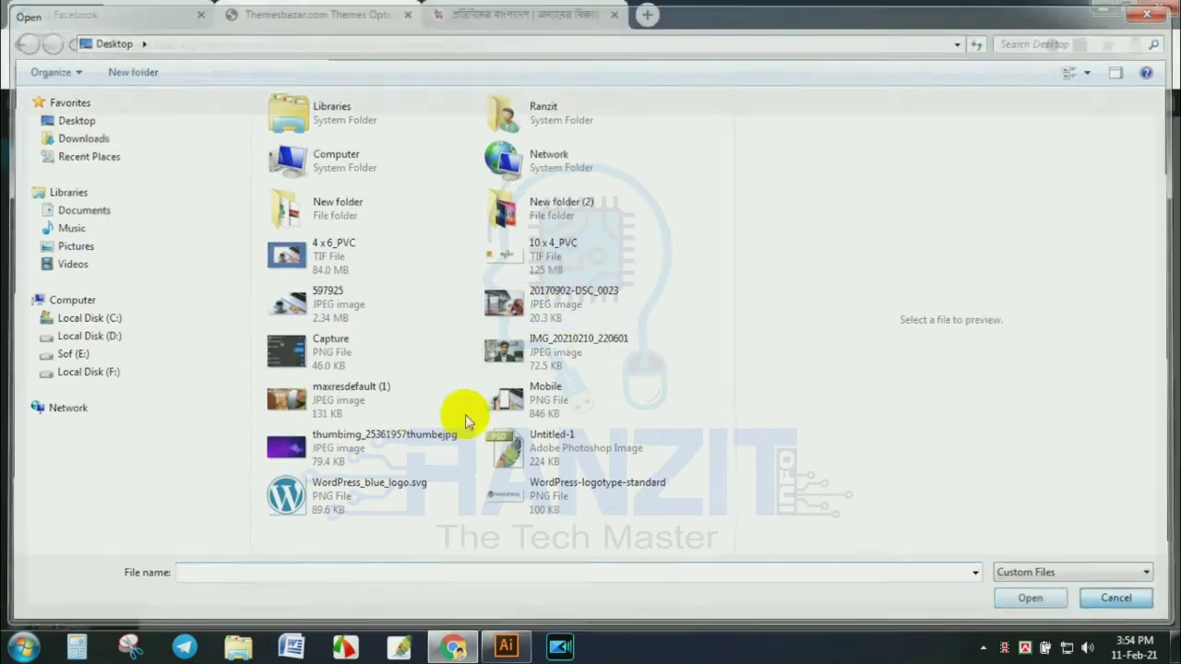
key("Escape")
left_click(150, 177)
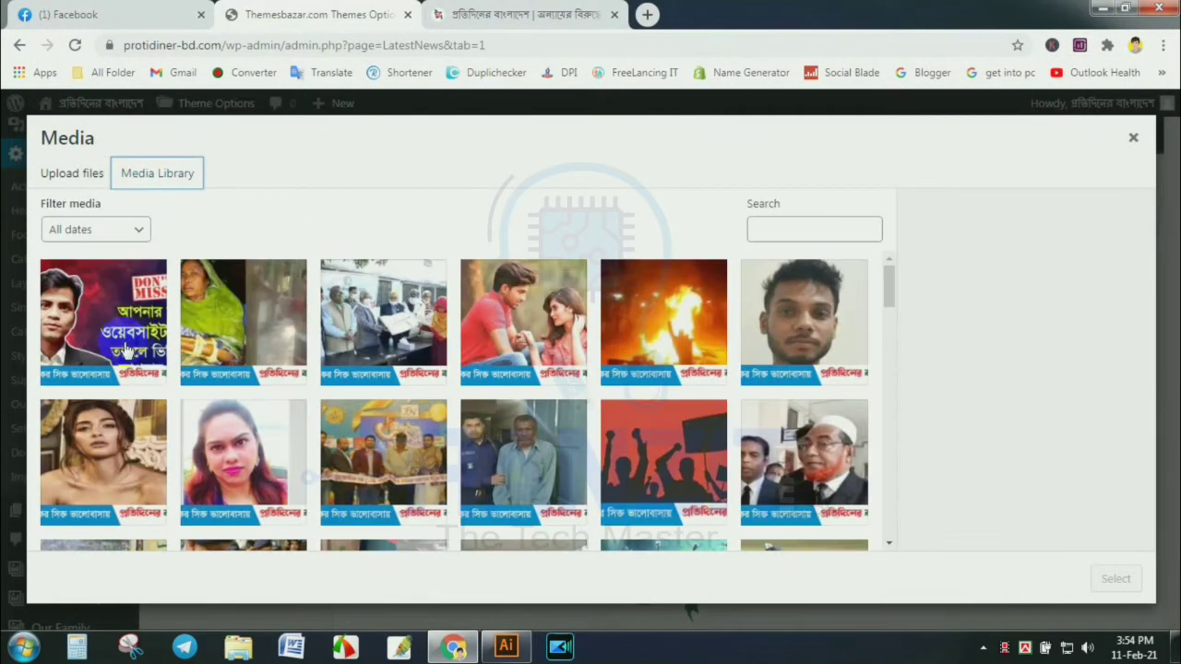
left_click(119, 339)
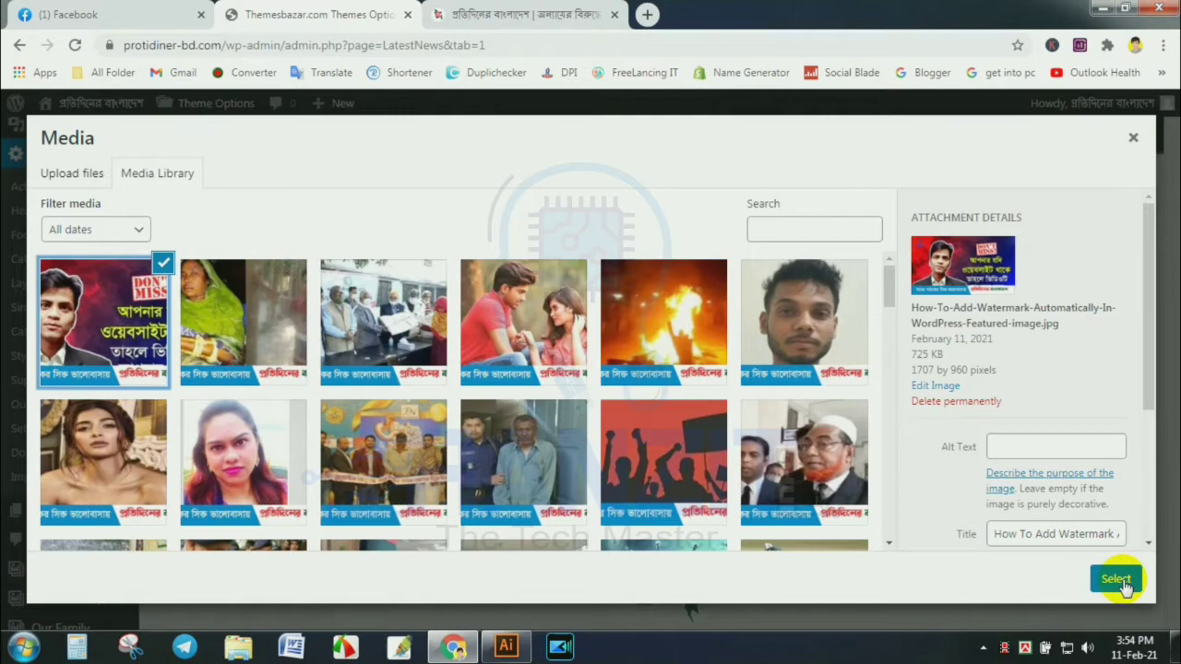
left_click(63, 172)
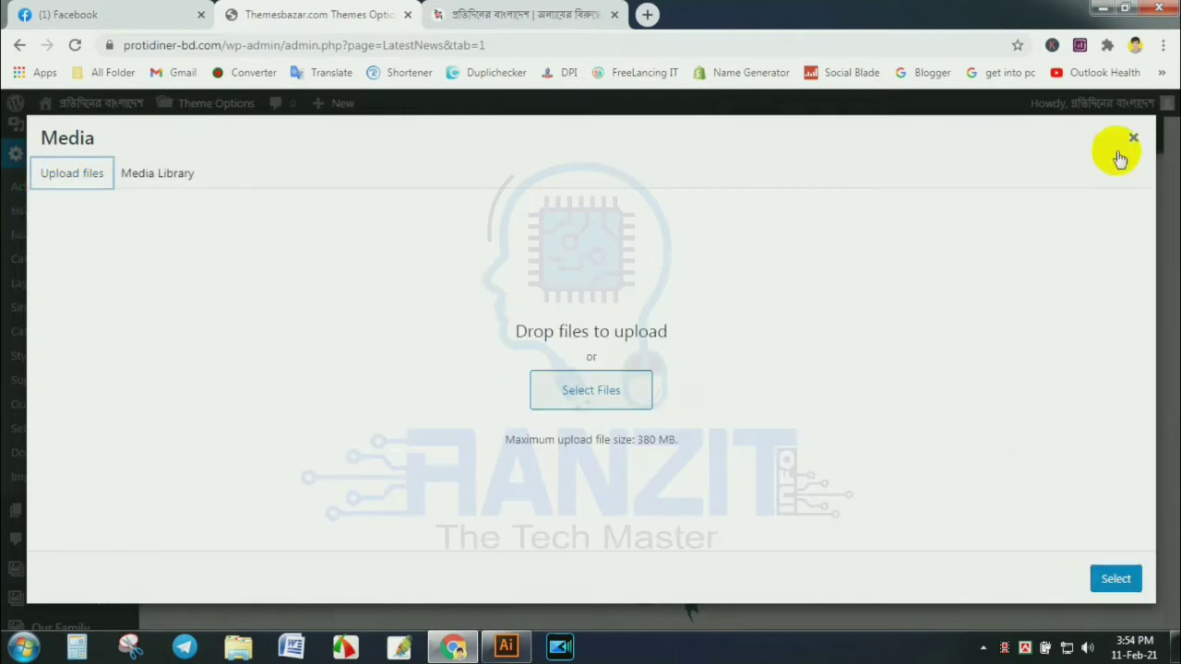
left_click(1135, 137)
Review the favicon, site content, search placeholder and social profile link settings in the header options
scroll(517, 327, "down", 2)
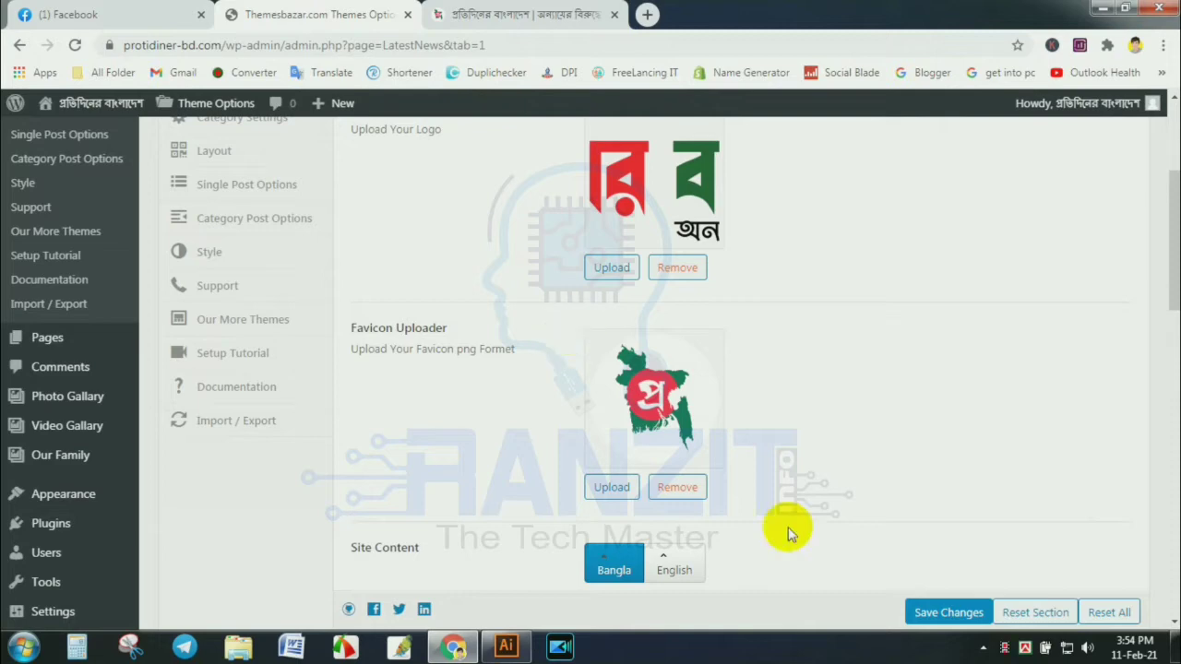
scroll(798, 496, "down", 3)
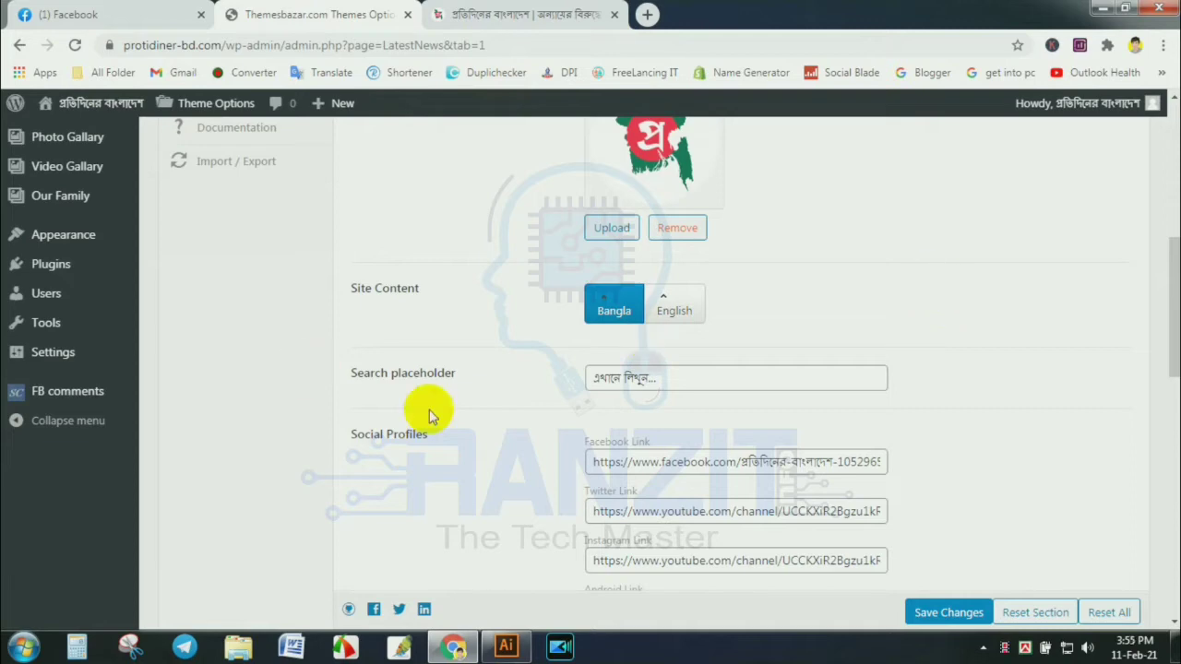
scroll(633, 448, "down", 6)
scroll(633, 449, "up", 5)
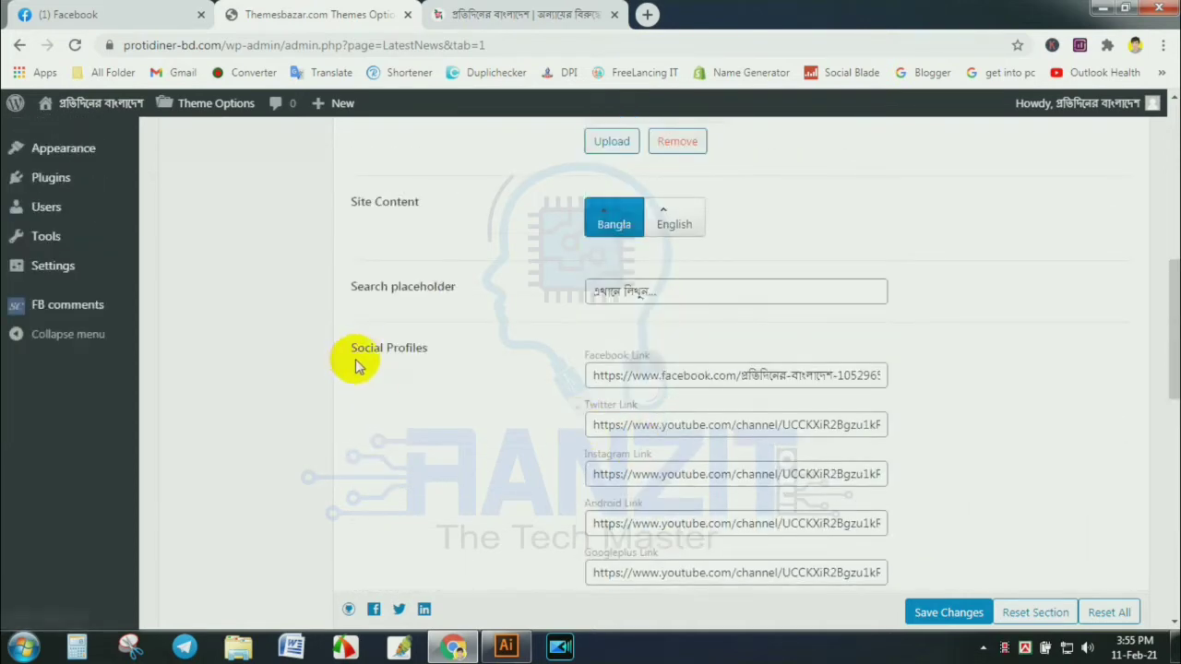
scroll(637, 380, "down", 1)
scroll(638, 385, "down", 1)
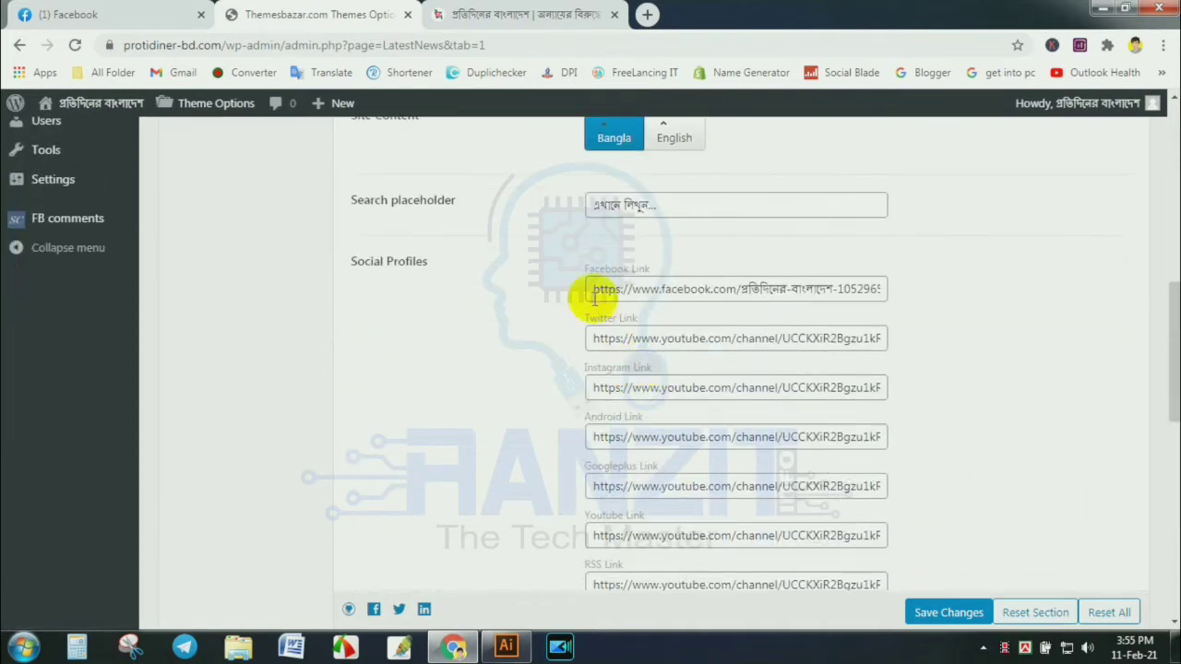
left_click_drag(592, 292, 723, 482)
left_click(815, 386)
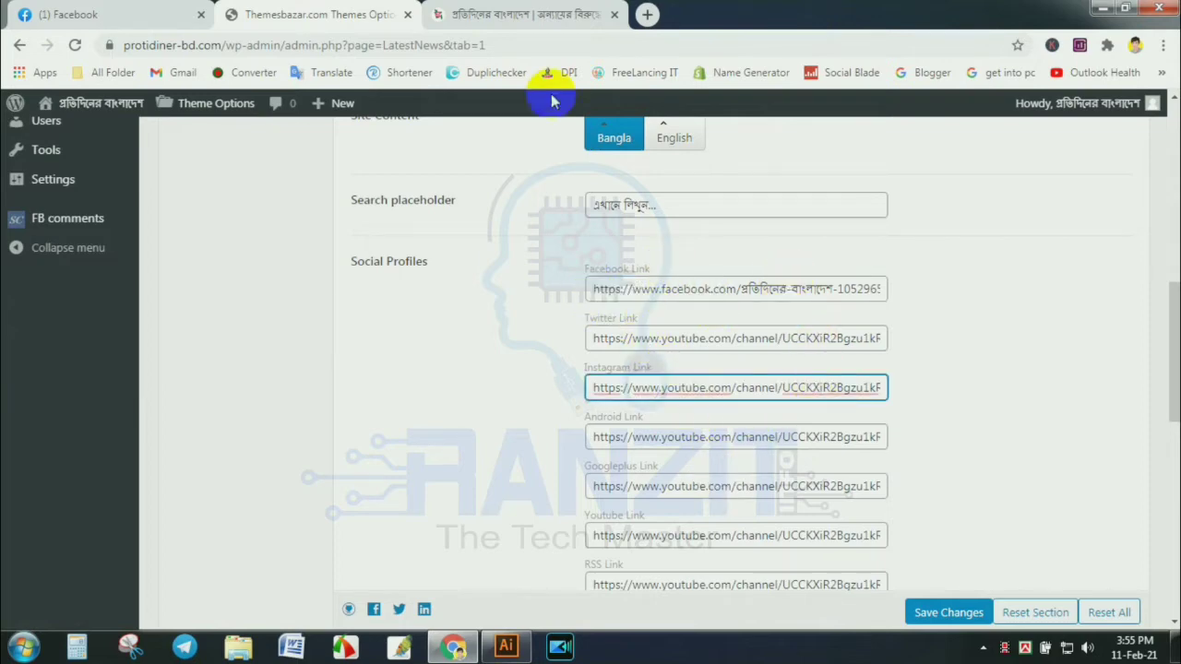
left_click(507, 11)
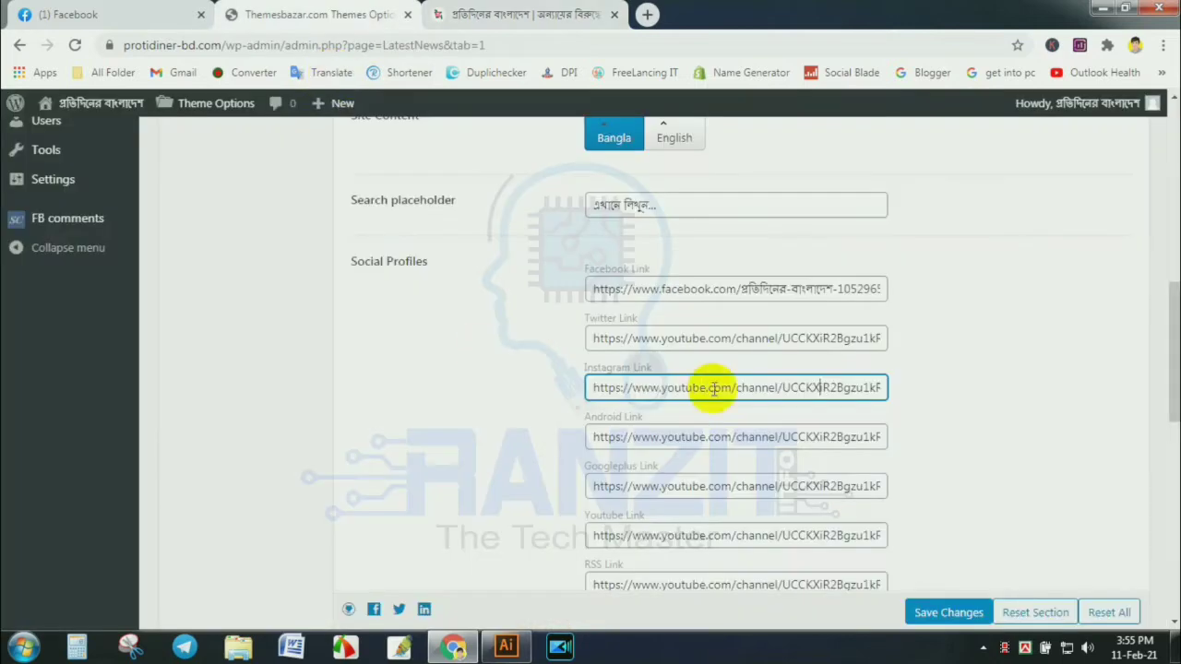
left_click(314, 15)
Review the header's top scroll, scroll title, scroll content and post count settings, and save the theme options
scroll(796, 413, "down", 6)
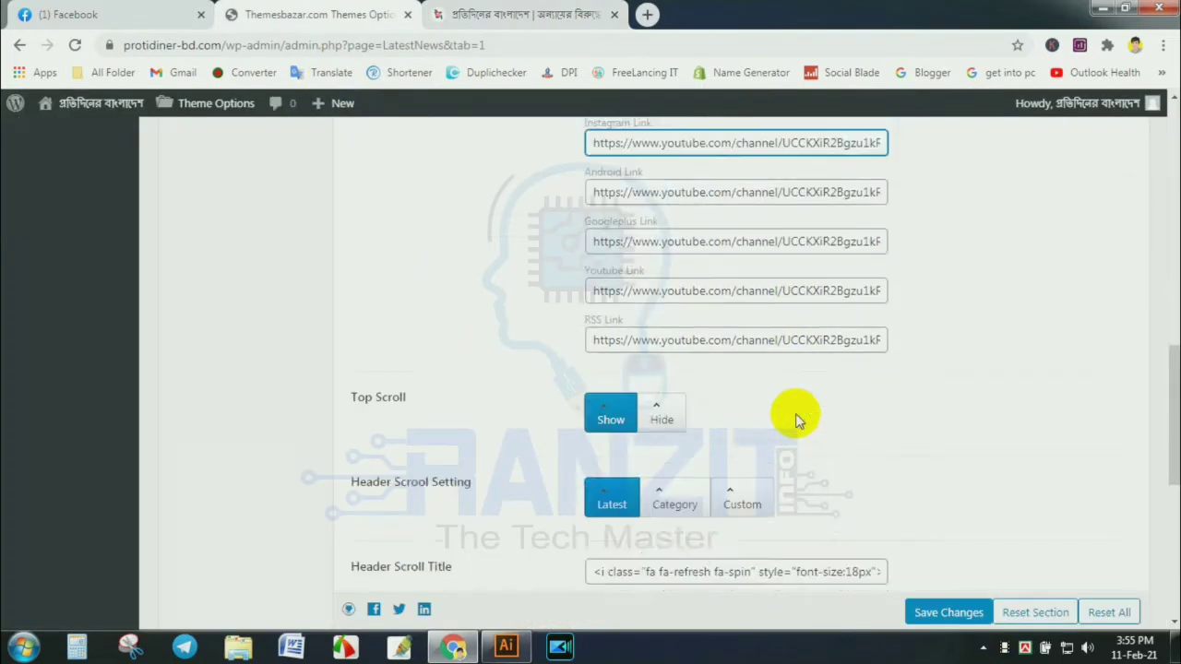
scroll(796, 413, "down", 3)
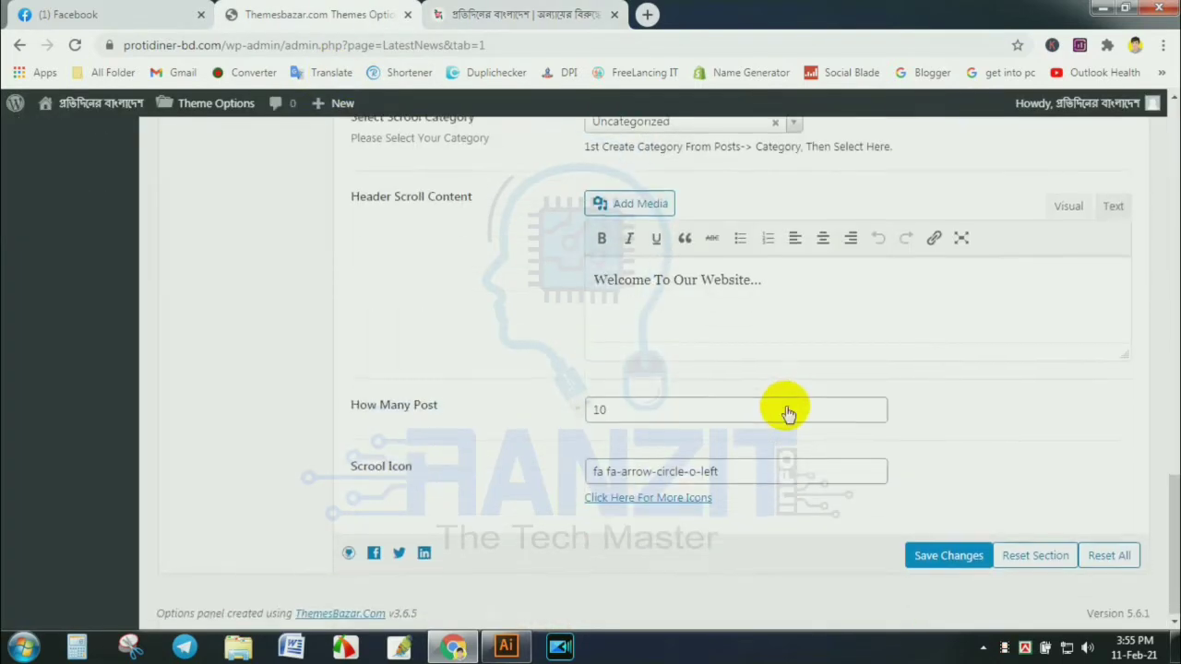
scroll(785, 469, "up", 4)
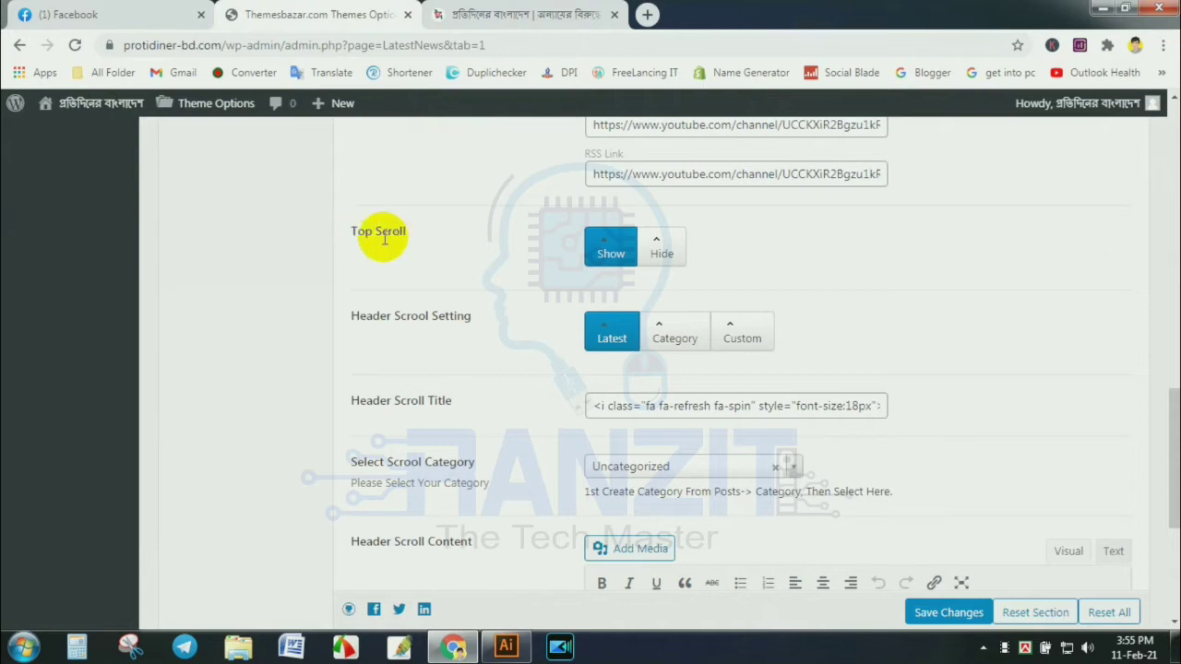
left_click_drag(350, 232, 409, 237)
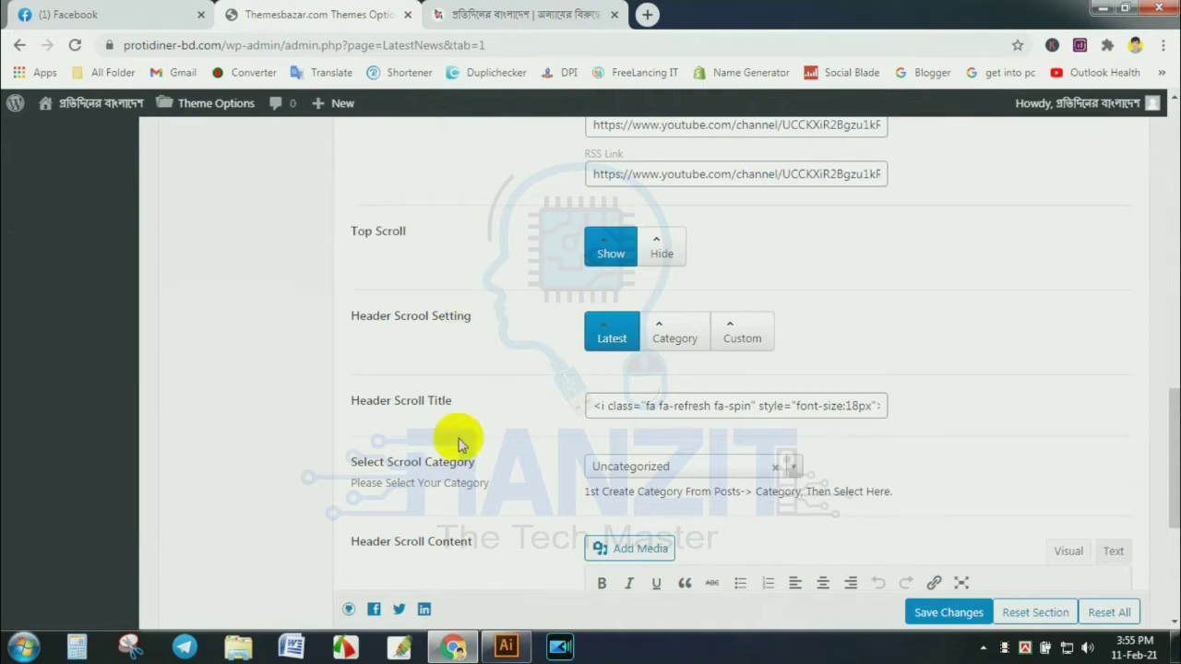
scroll(457, 478, "down", 1)
scroll(457, 478, "down", 3)
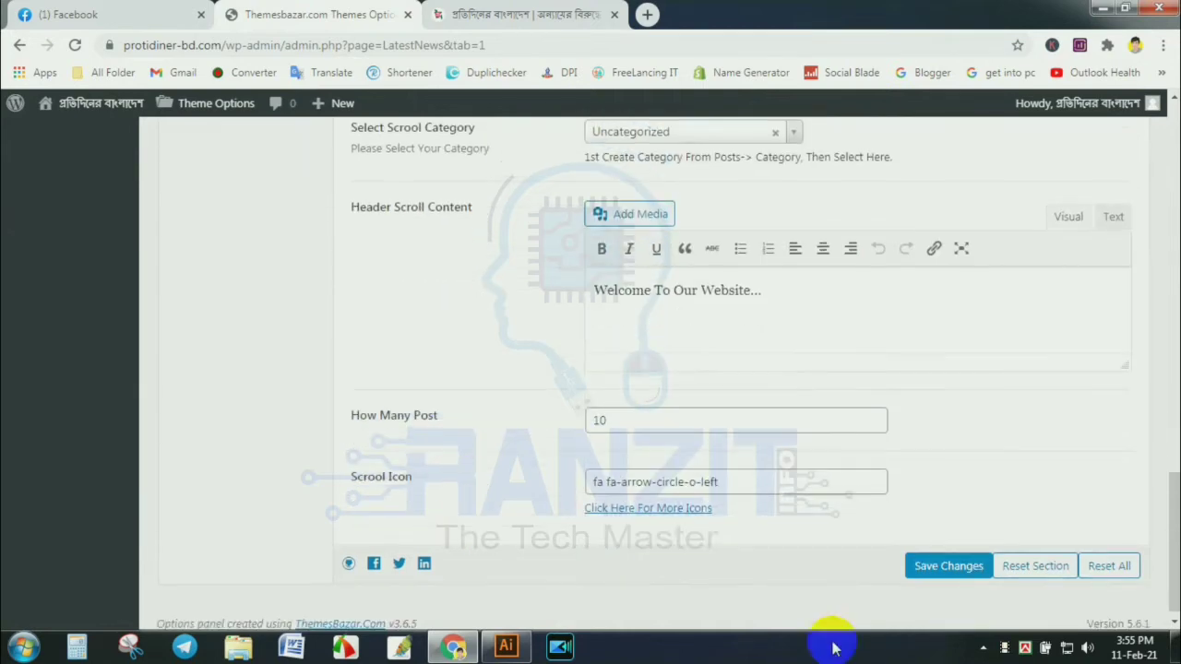
left_click(934, 569)
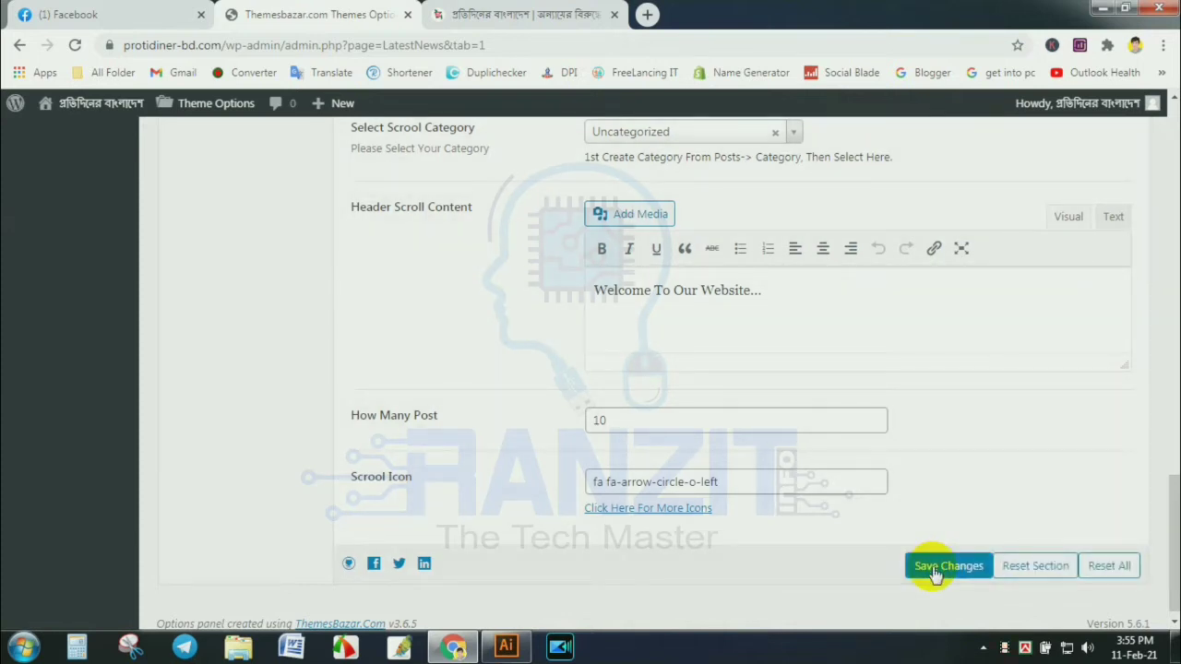
Check the category sections near the bottom of the news site's homepage and return to the theme options
scroll(914, 541, "up", 20)
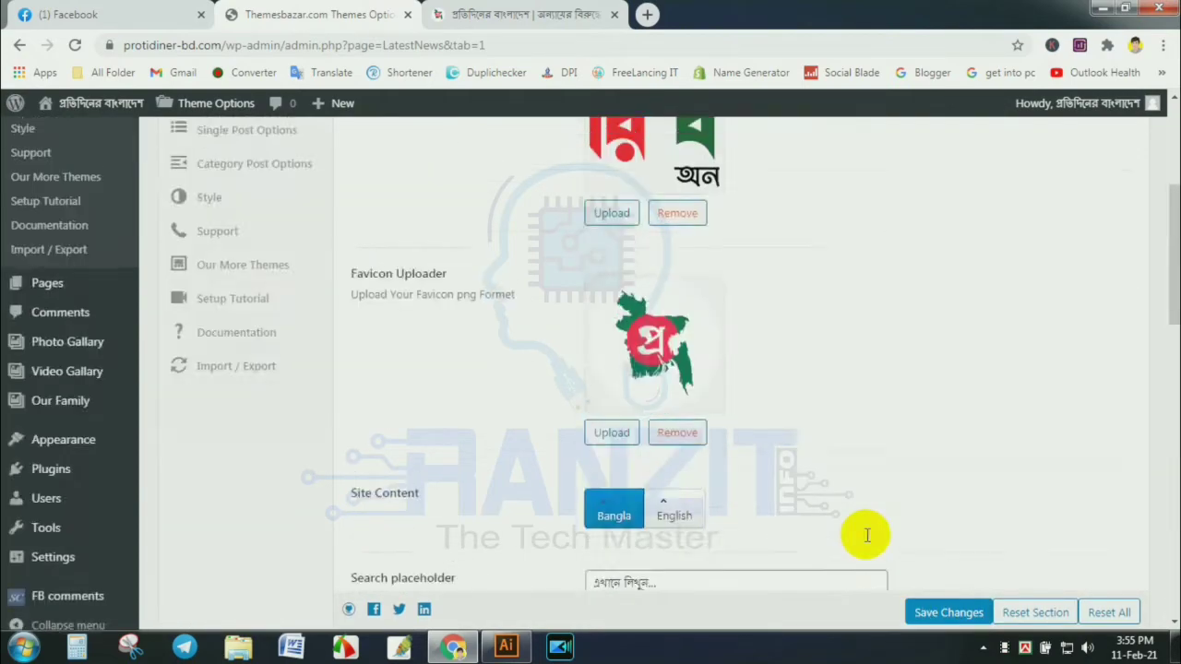
left_click(512, 11)
scroll(475, 563, "down", 15)
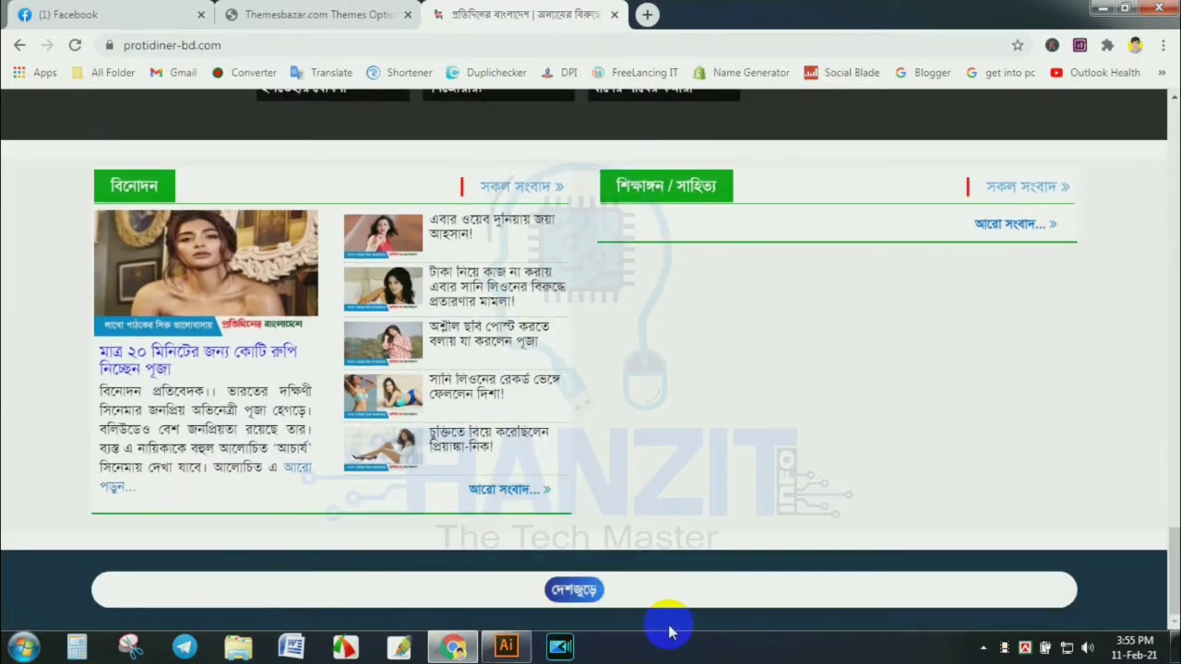
left_click(312, 12)
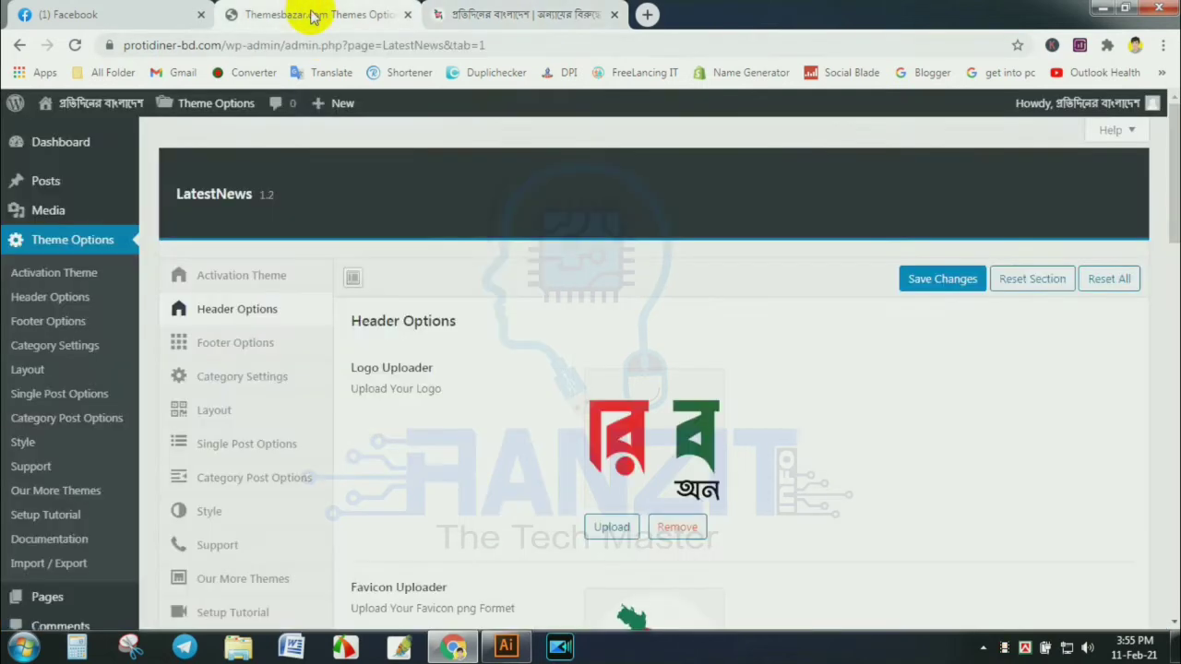
left_click(483, 13)
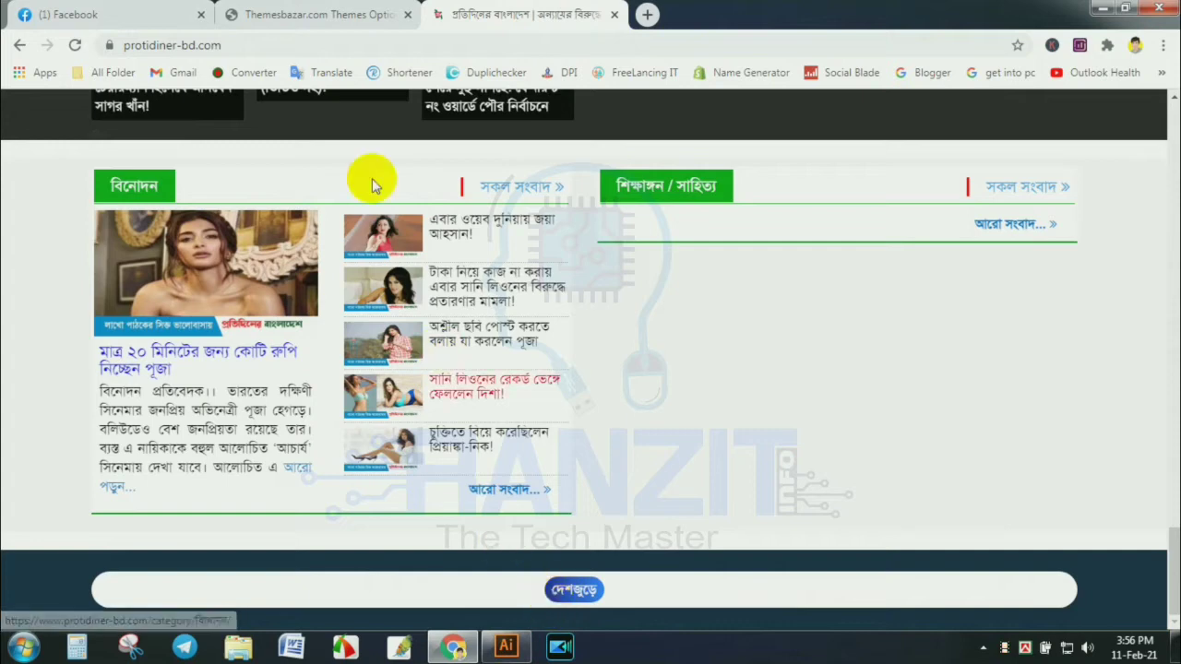
left_click(339, 8)
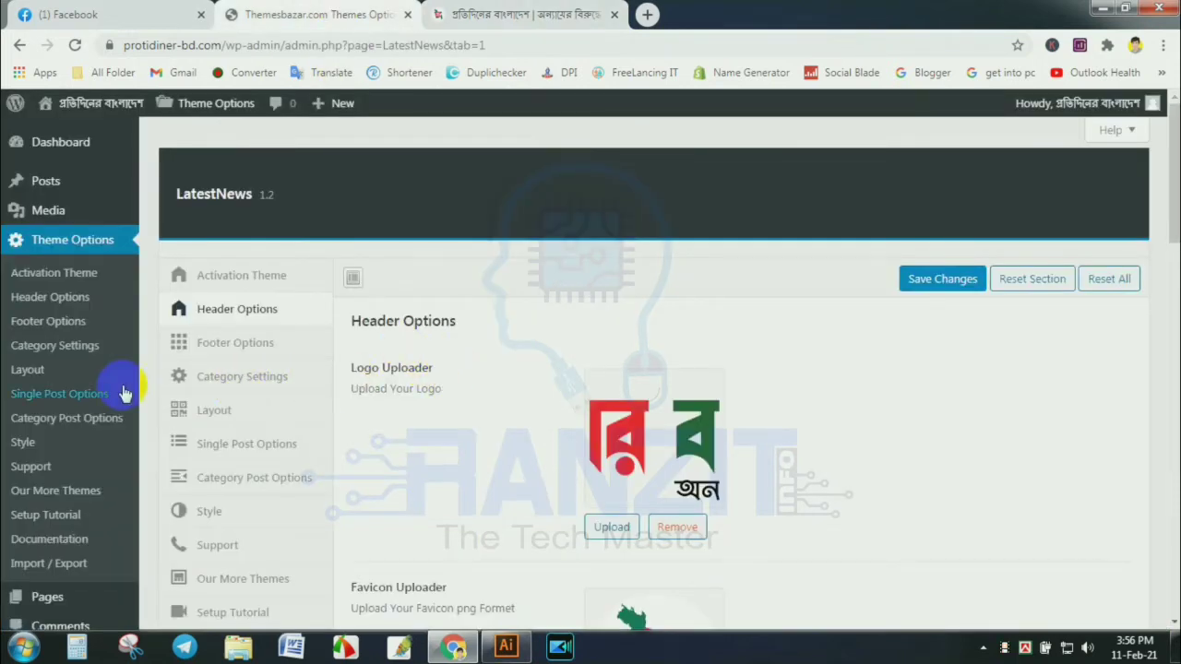
Open the theme's Category Settings and review the homepage layout, category style and section category assignments
left_click(218, 386)
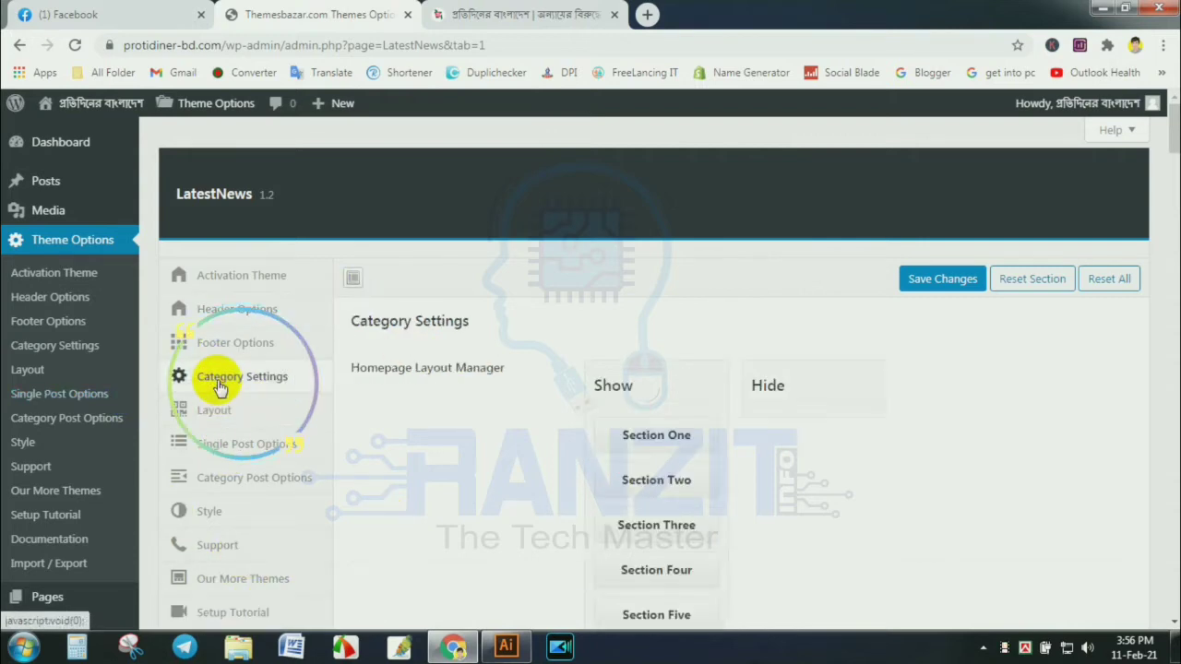
scroll(451, 389, "down", 15)
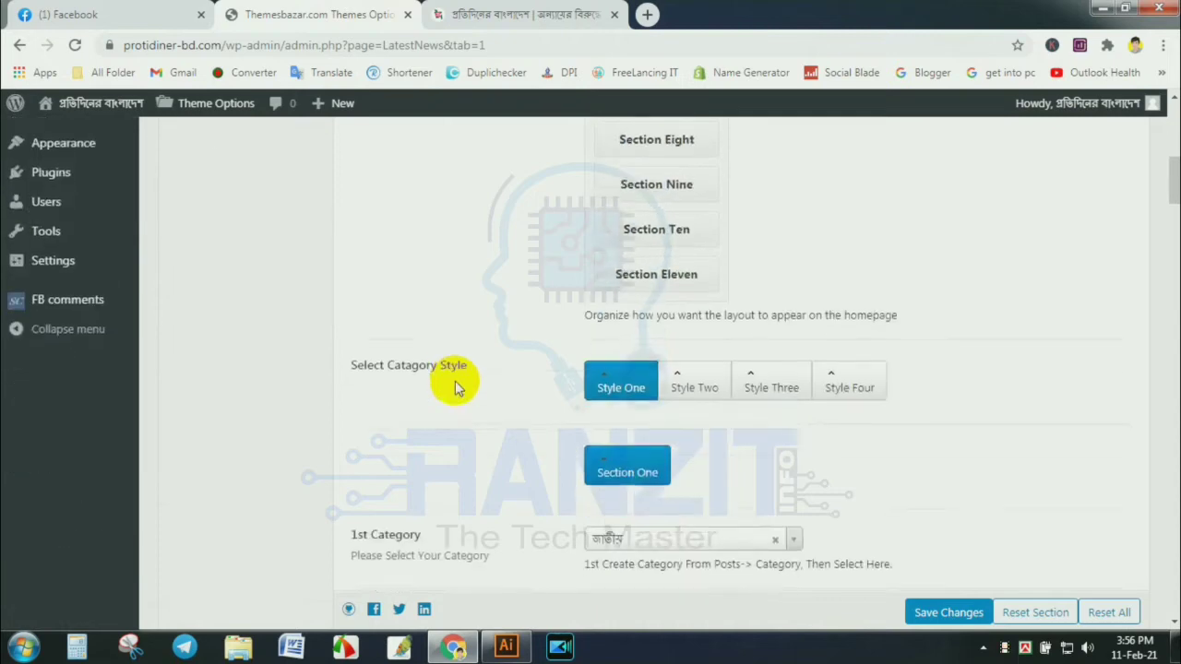
scroll(455, 388, "down", 3)
scroll(455, 387, "up", 10)
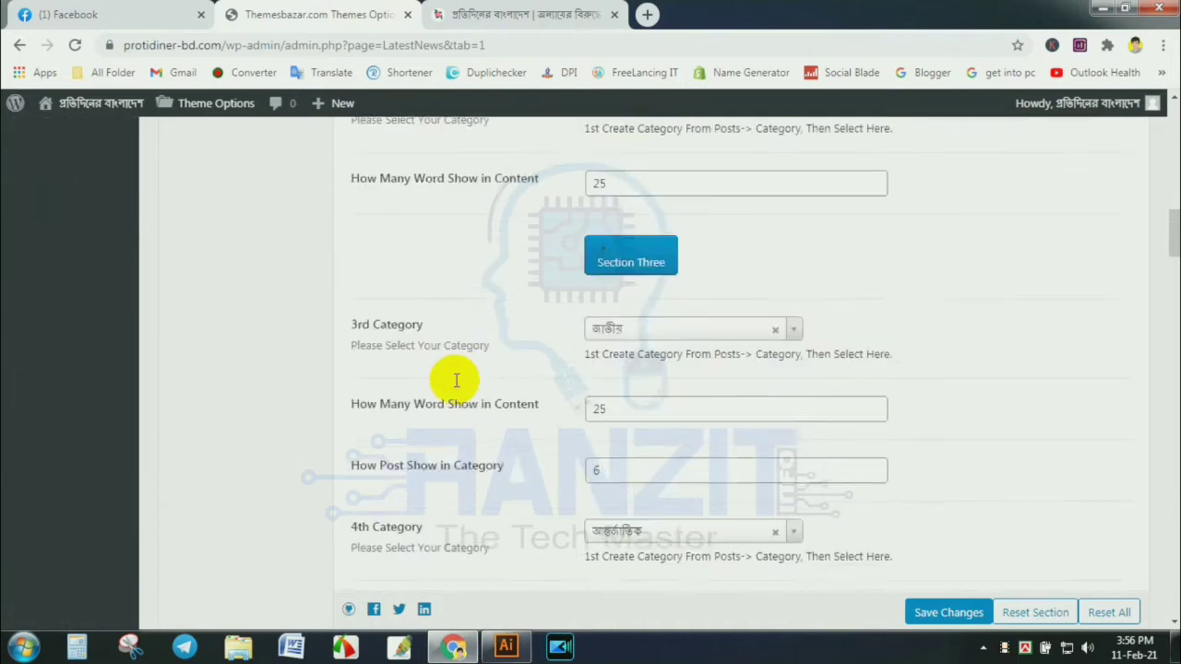
scroll(461, 384, "down", 2)
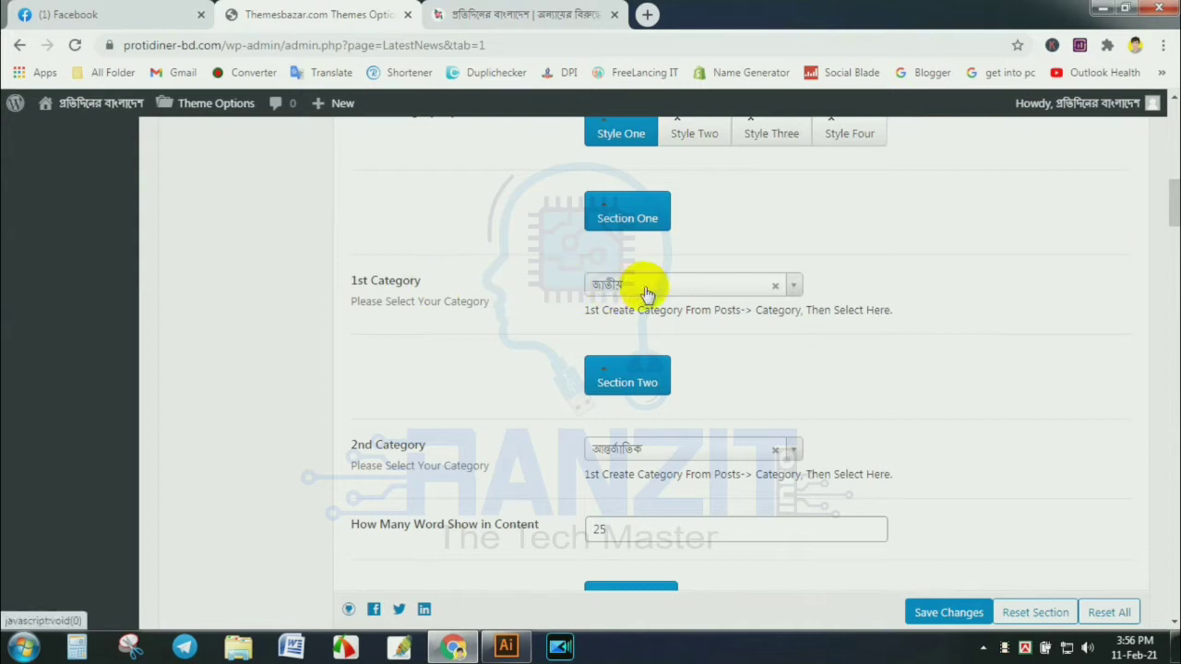
Examine the categories available for the 1st and 2nd Category settings, leaving both selections as they are
left_click(795, 288)
scroll(633, 462, "up", 3)
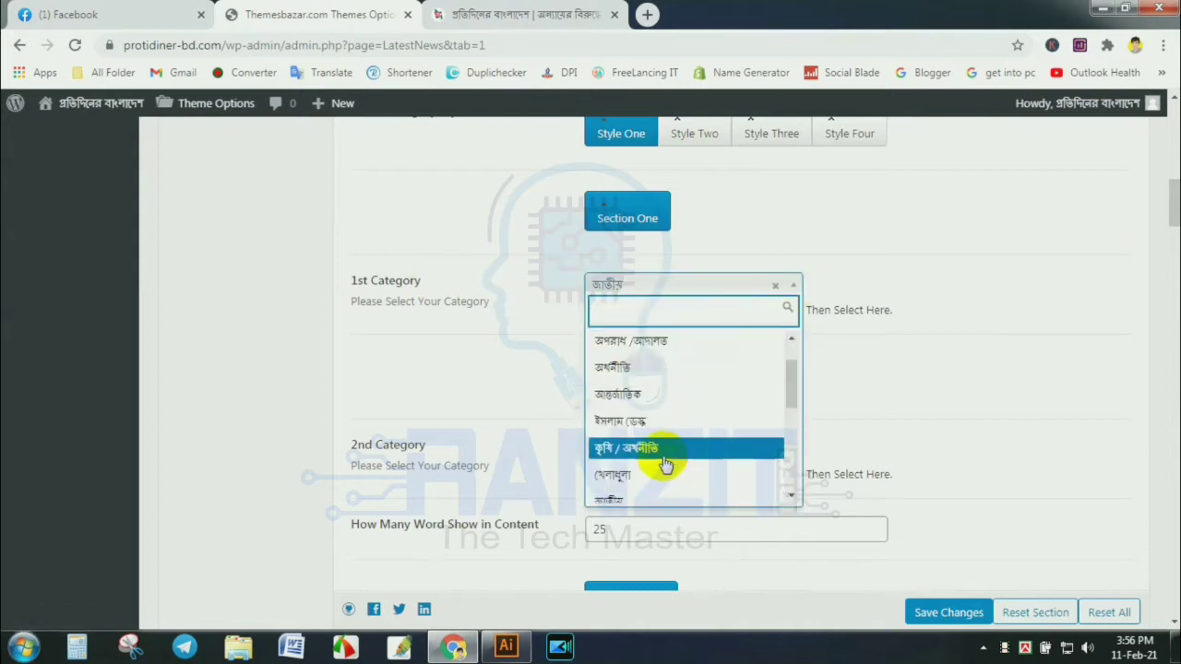
left_click(881, 256)
scroll(408, 304, "down", 2)
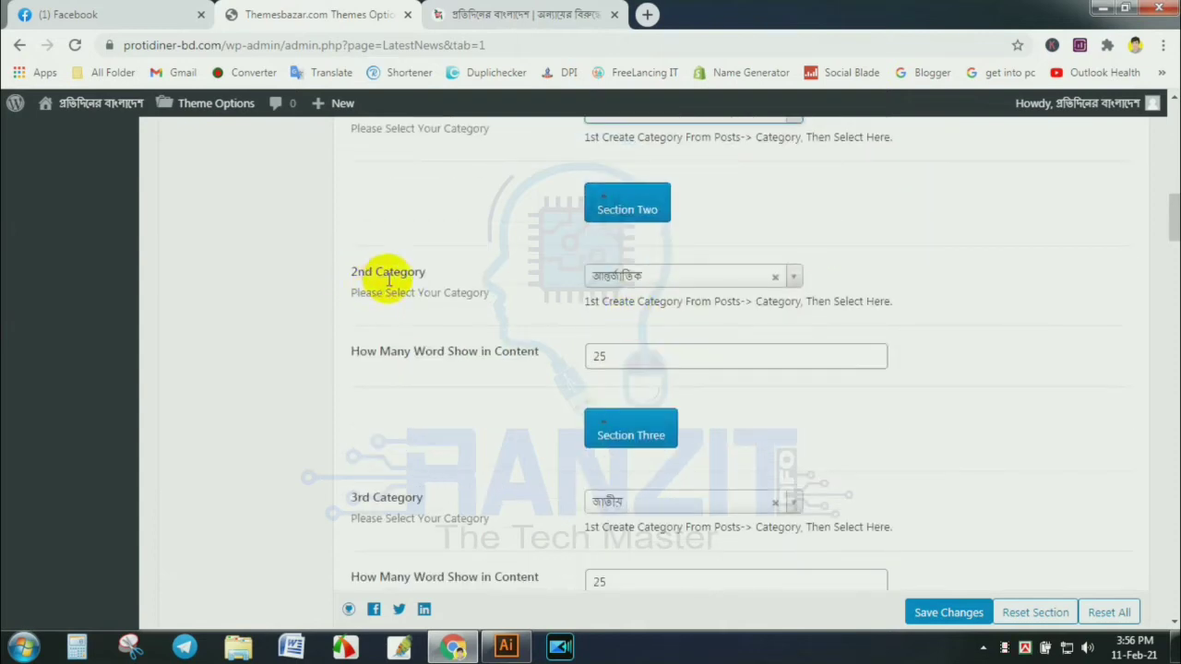
left_click(789, 276)
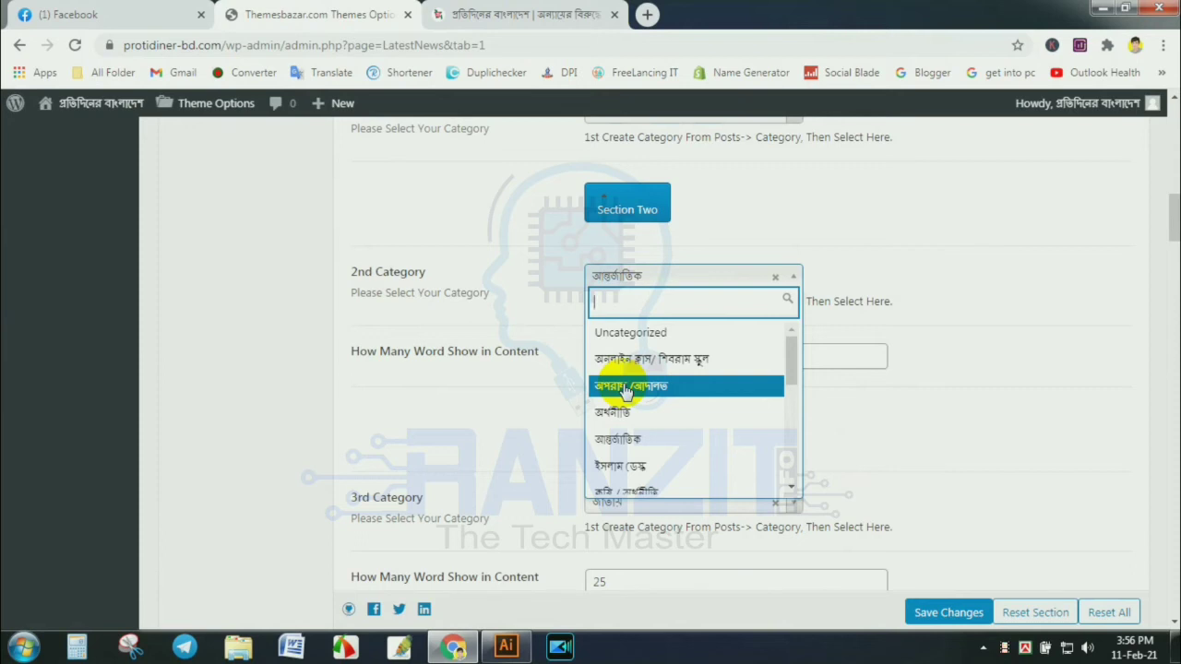
left_click(799, 224)
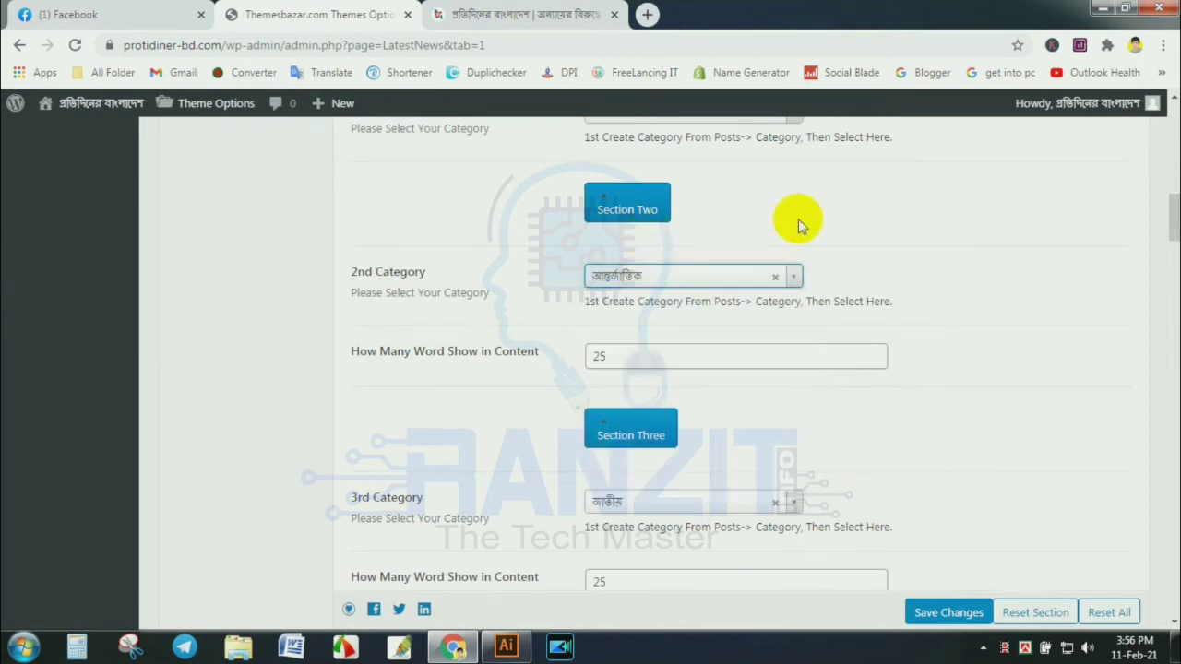
Review the category, word count and post count settings from the 3rd Category through Section Seven's tab categories
scroll(692, 310, "down", 2)
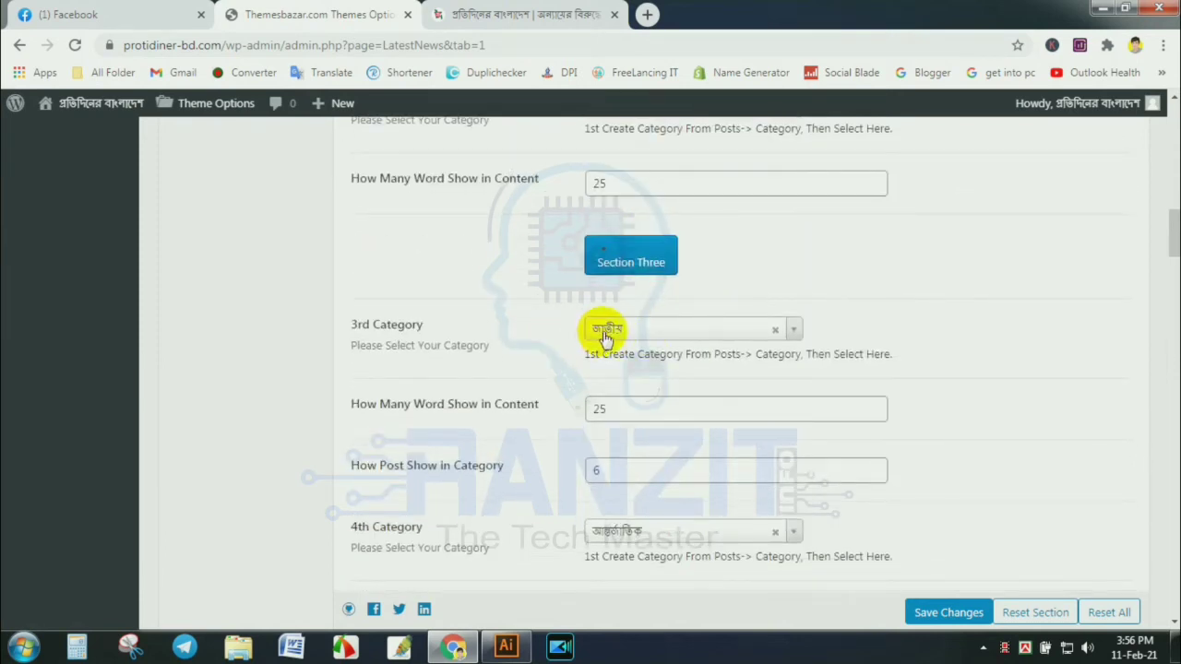
scroll(680, 340, "down", 3)
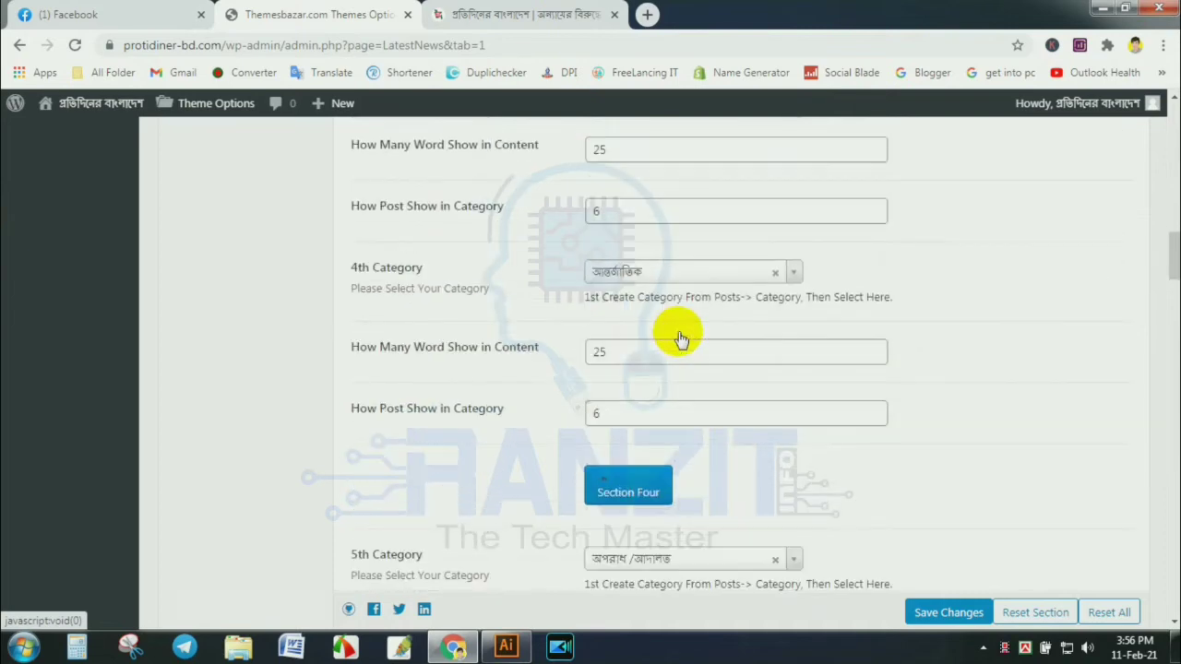
scroll(679, 332, "down", 8)
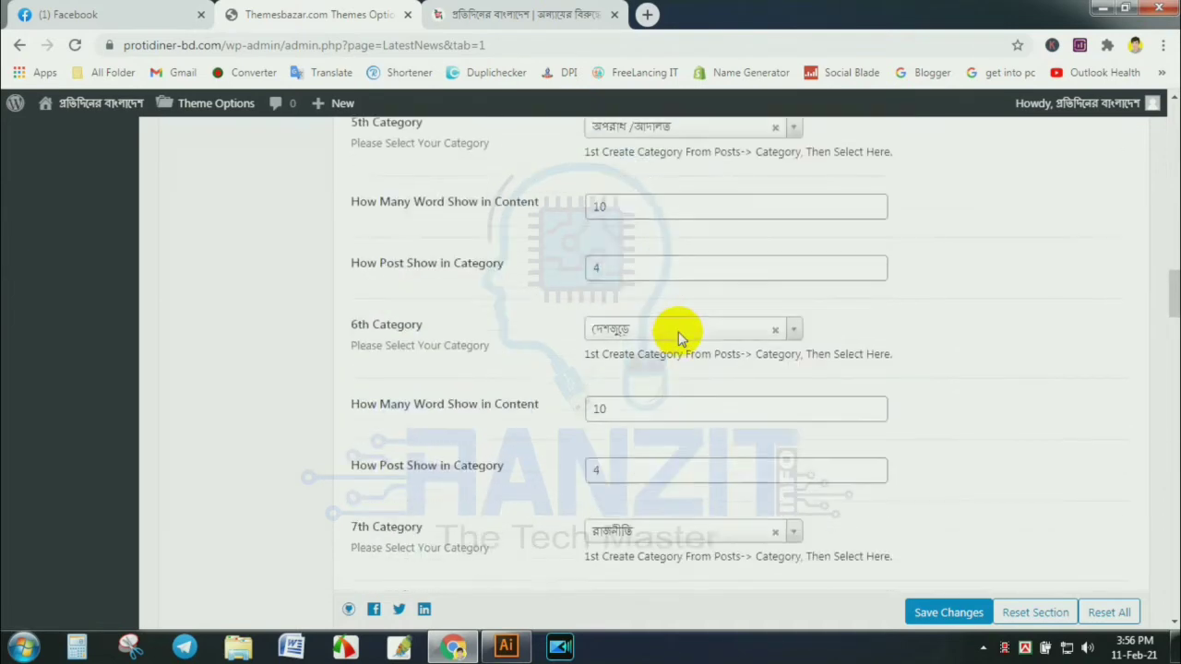
scroll(678, 331, "down", 9)
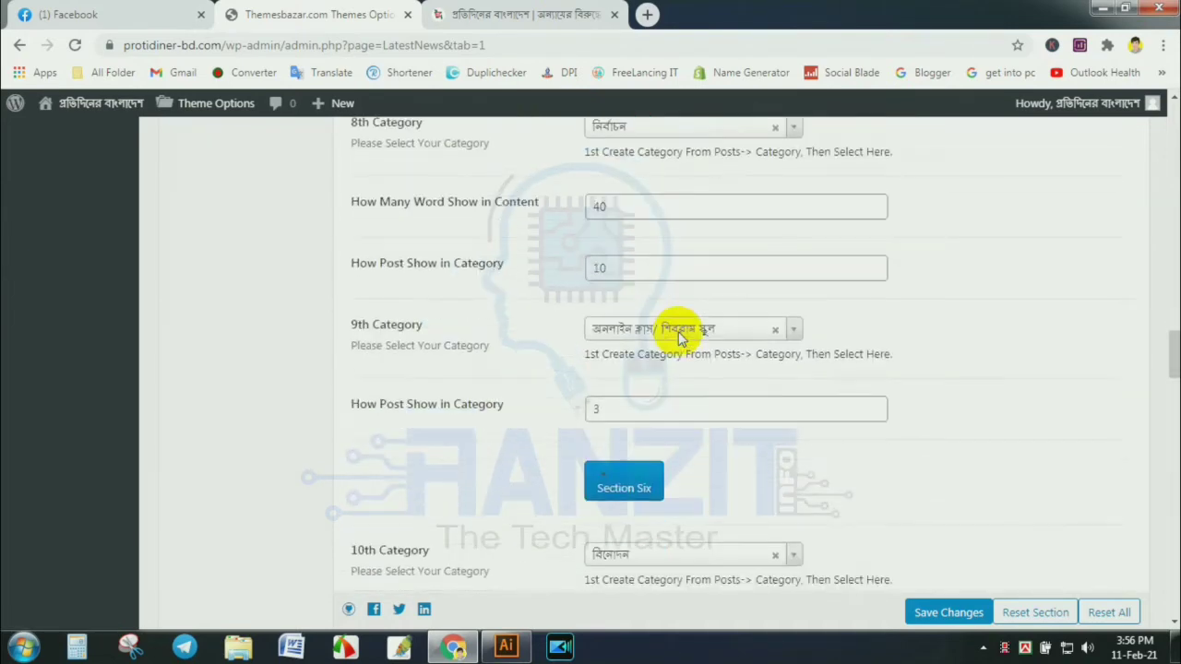
scroll(678, 331, "down", 6)
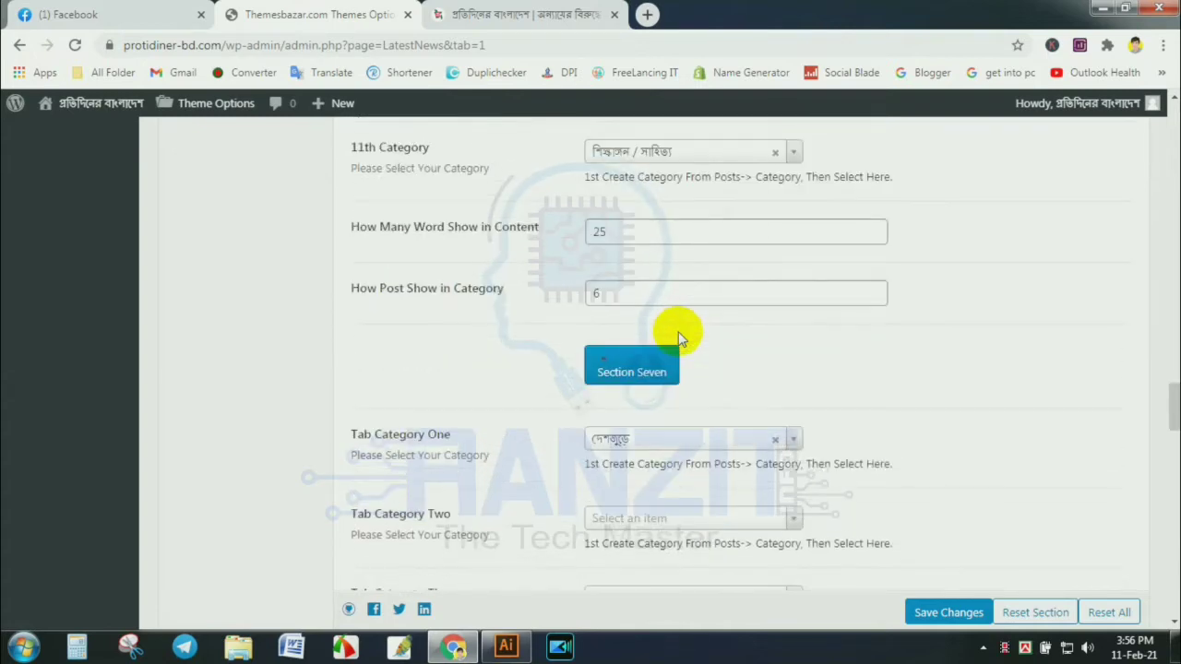
scroll(678, 331, "down", 2)
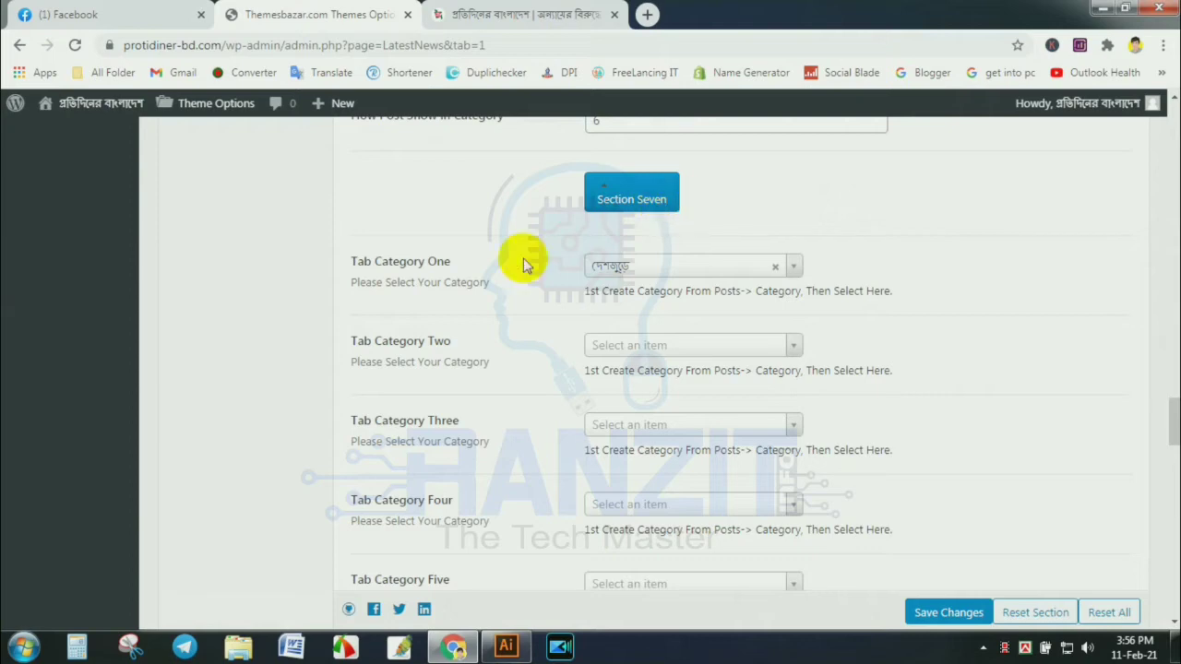
Compare Section Seven's Tab Category One with the site's homepage and review the remaining tab category fields through Tab Category Nine
left_click_drag(351, 263, 452, 262)
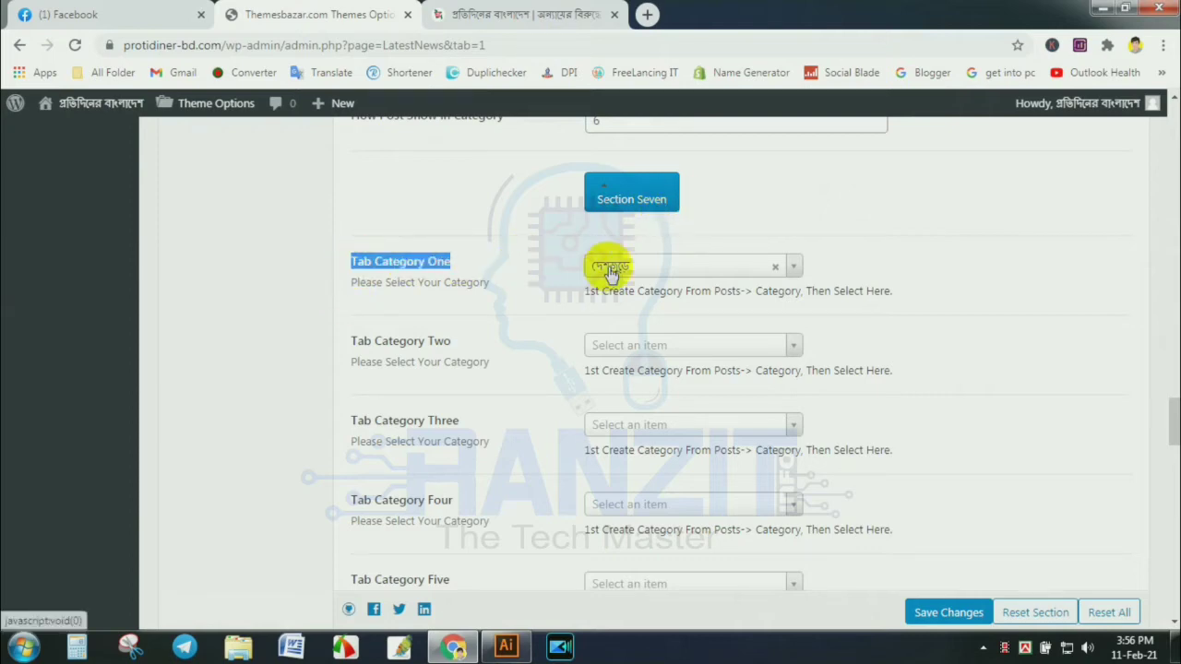
left_click(543, 13)
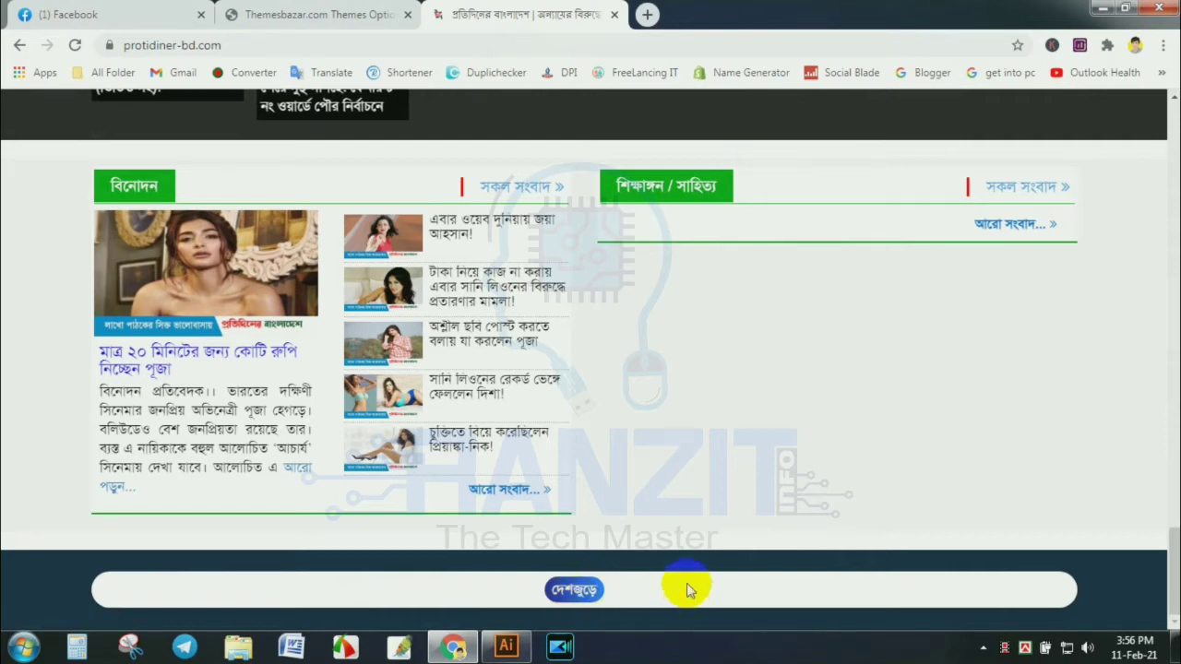
left_click(328, 14)
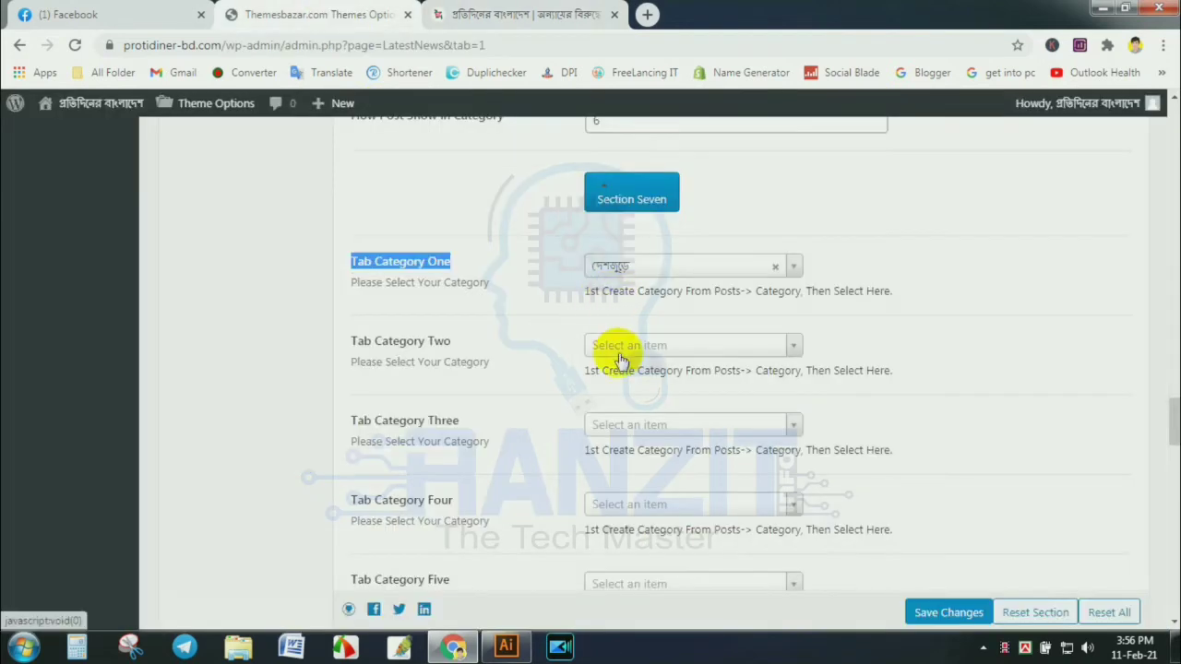
scroll(633, 469, "down", 5)
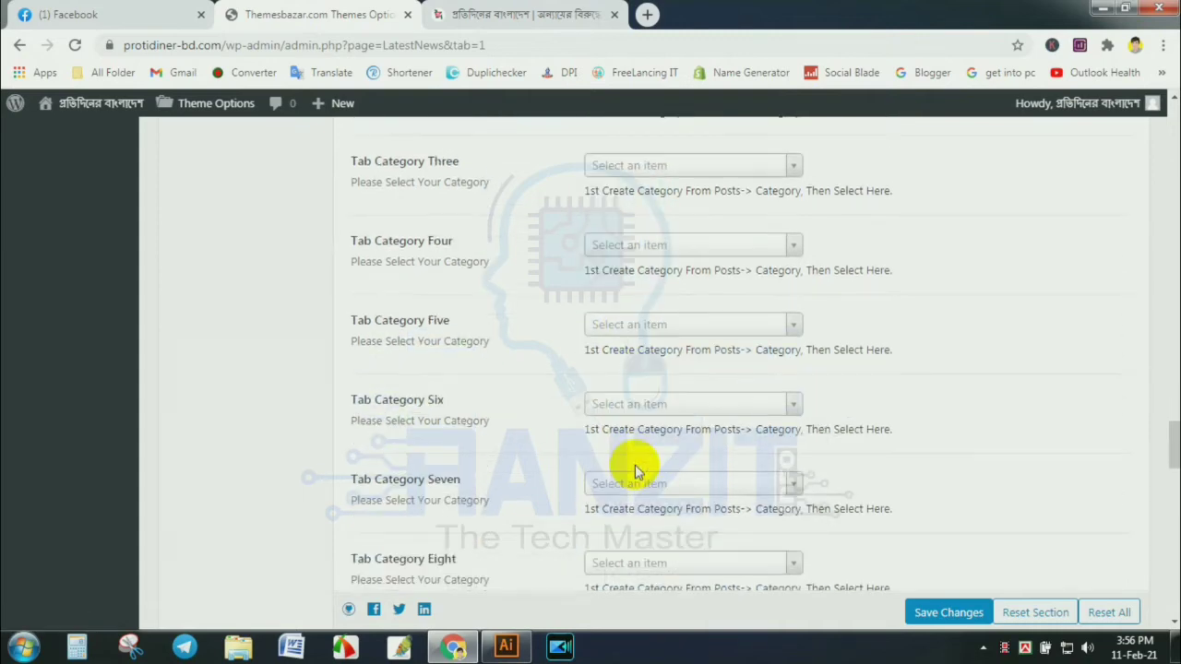
scroll(635, 471, "down", 3)
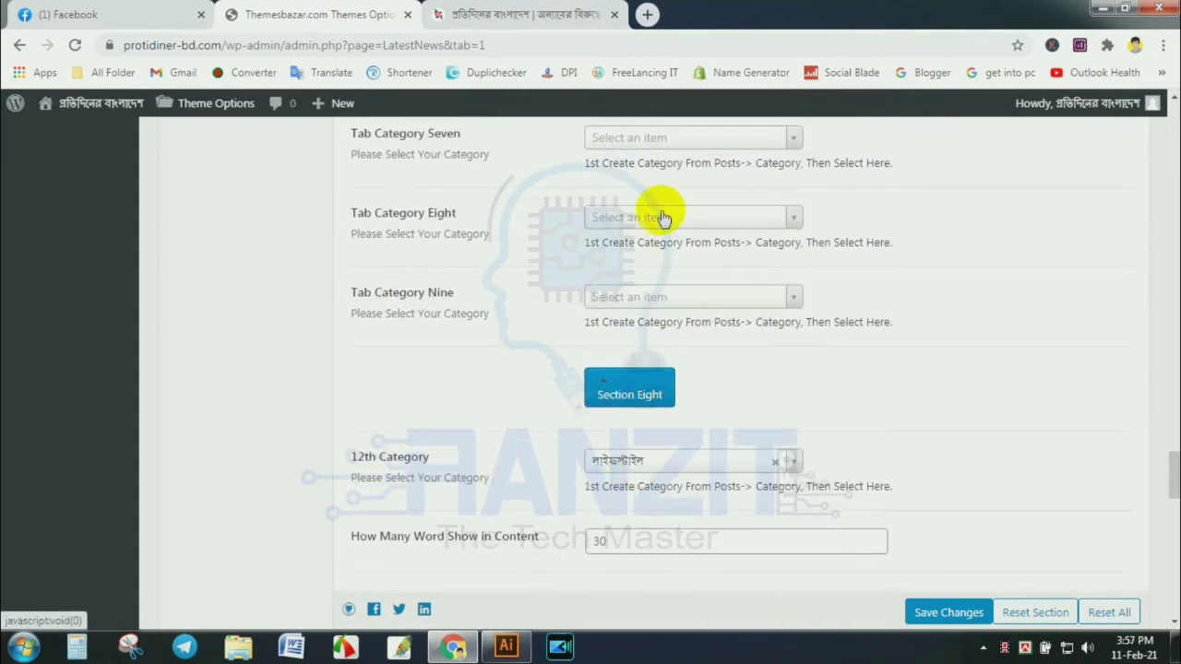
scroll(661, 153, "up", 6)
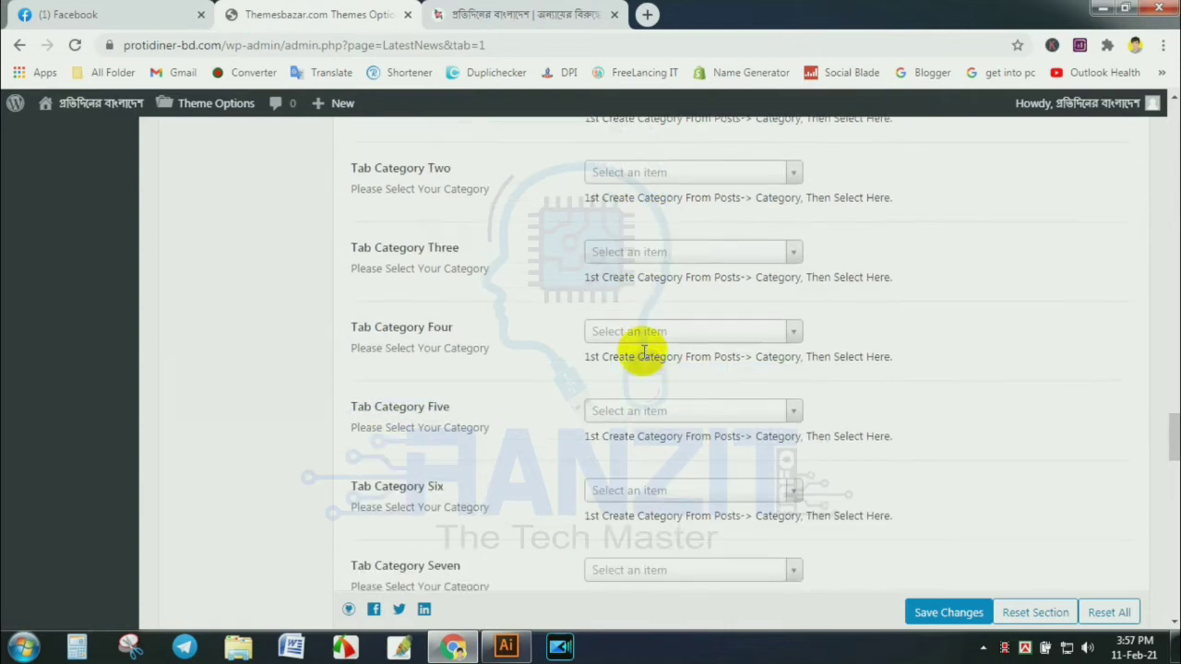
scroll(641, 351, "up", 4)
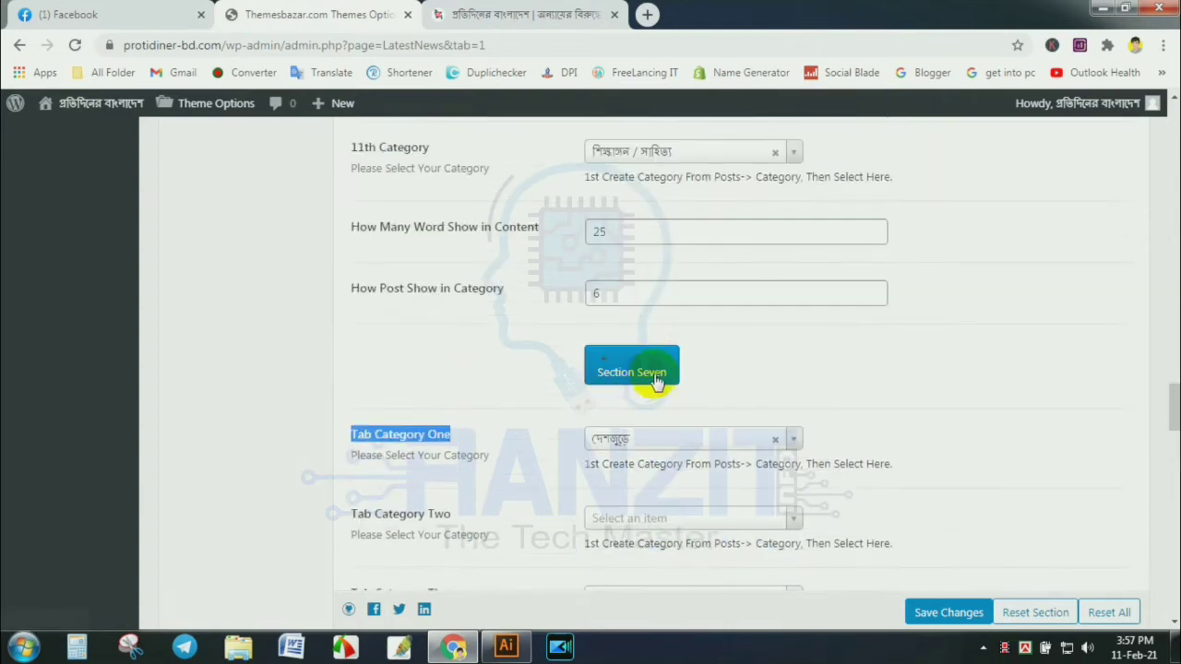
Move Section Seven to the Hide group in the Homepage Layout Manager and save the theme options
scroll(669, 379, "up", 20)
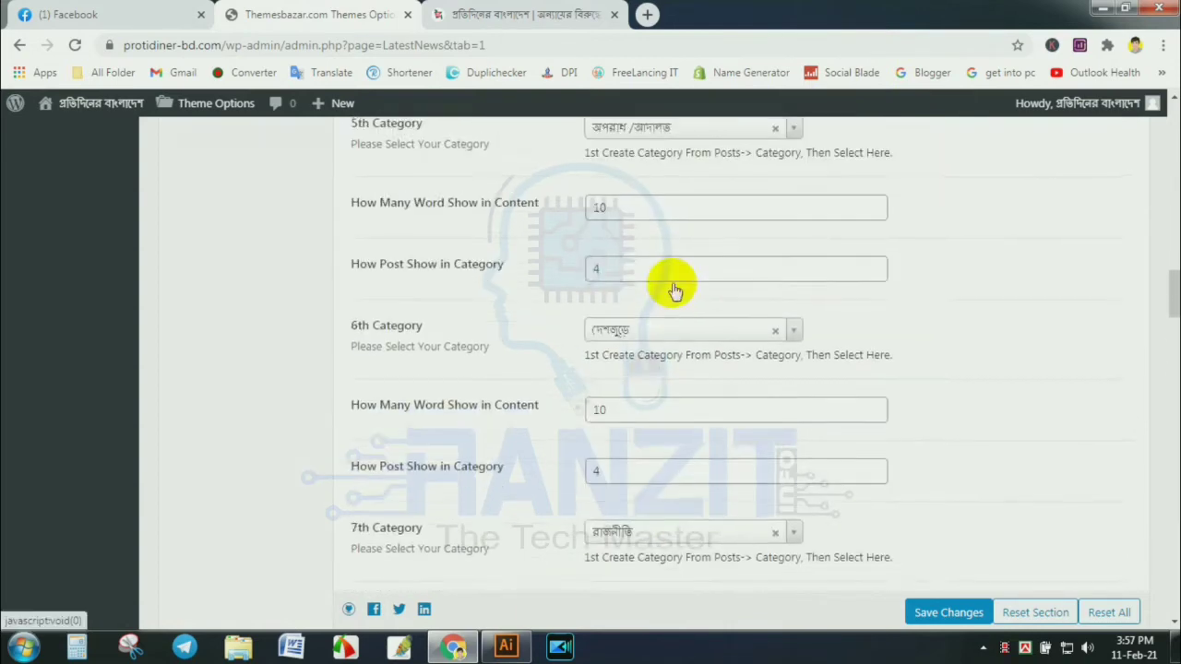
scroll(672, 286, "down", 4)
scroll(730, 370, "up", 2)
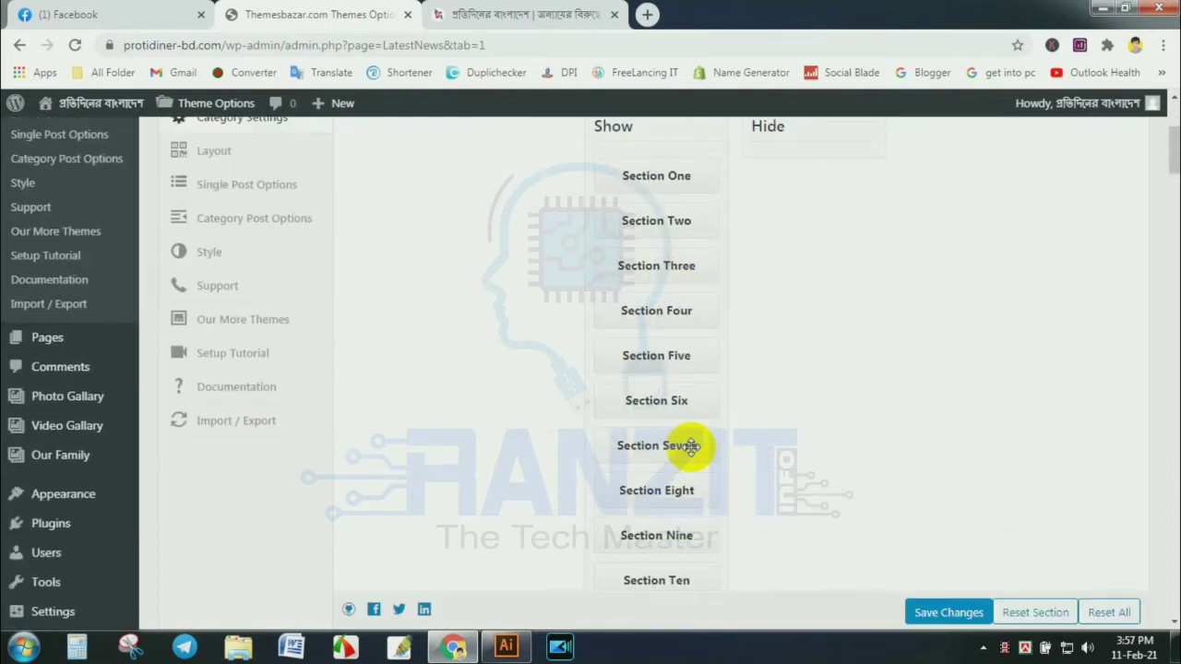
scroll(692, 442, "down", 15)
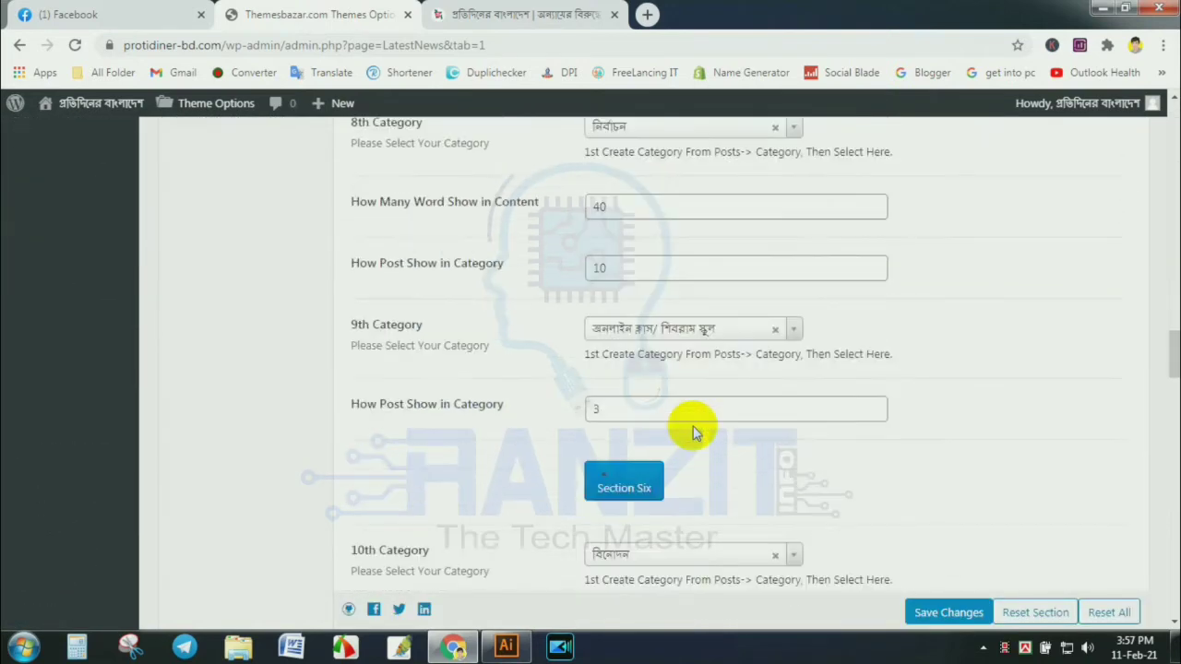
scroll(695, 434, "down", 10)
scroll(695, 434, "up", 2)
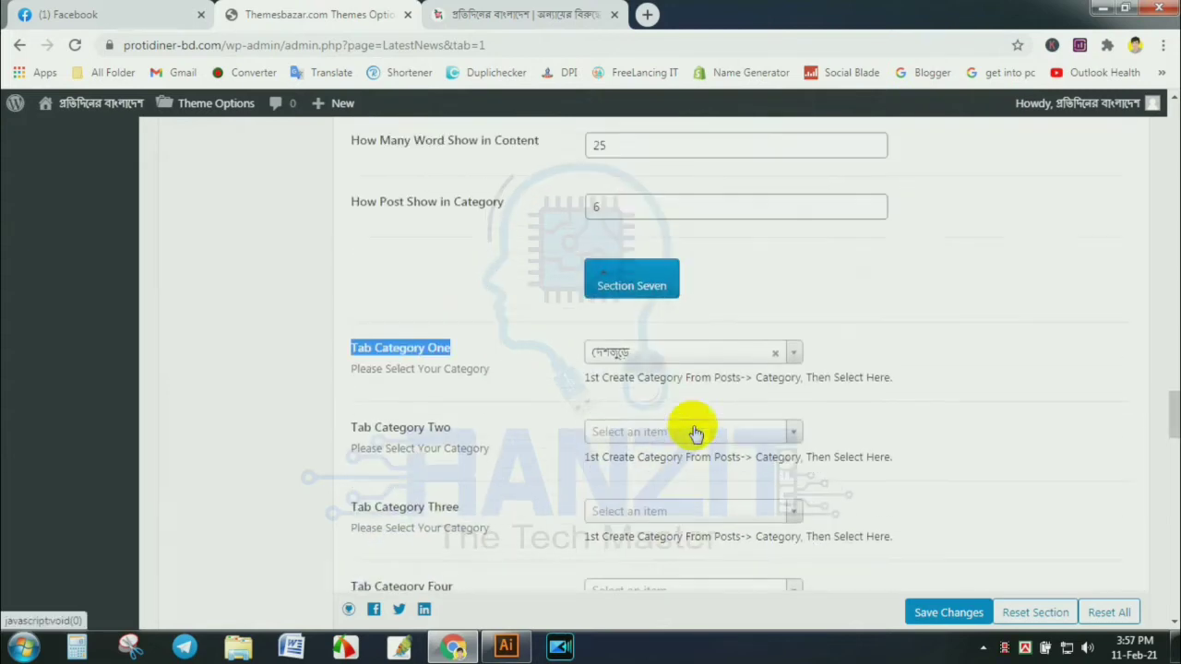
scroll(643, 300, "up", 10)
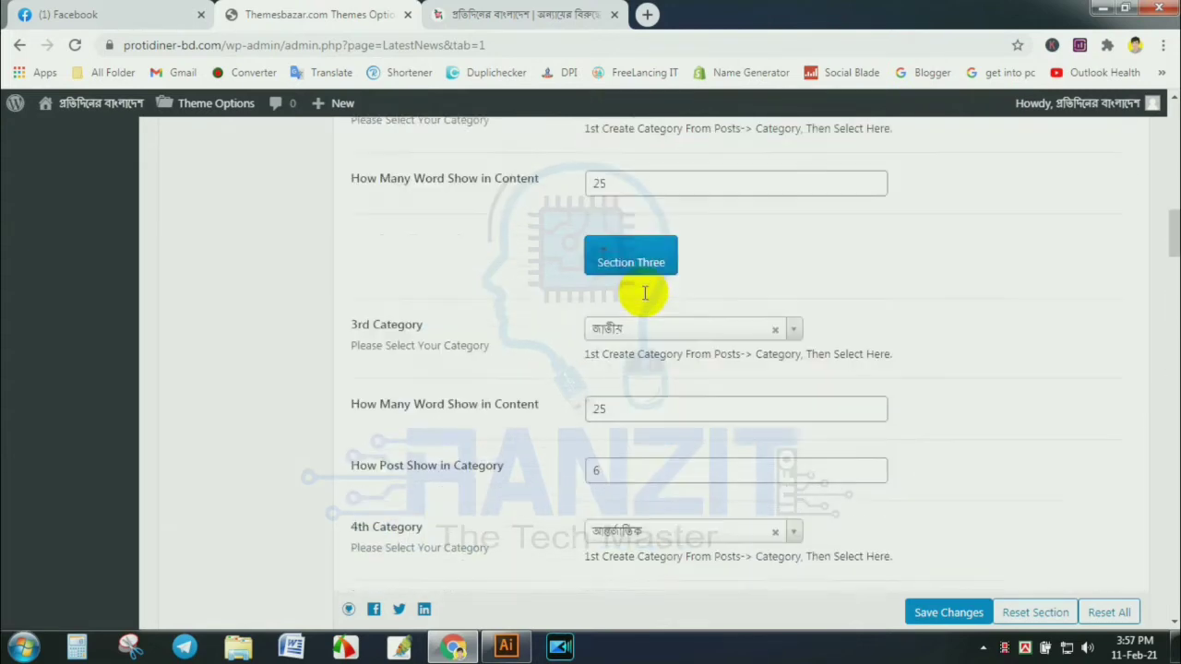
scroll(645, 293, "up", 10)
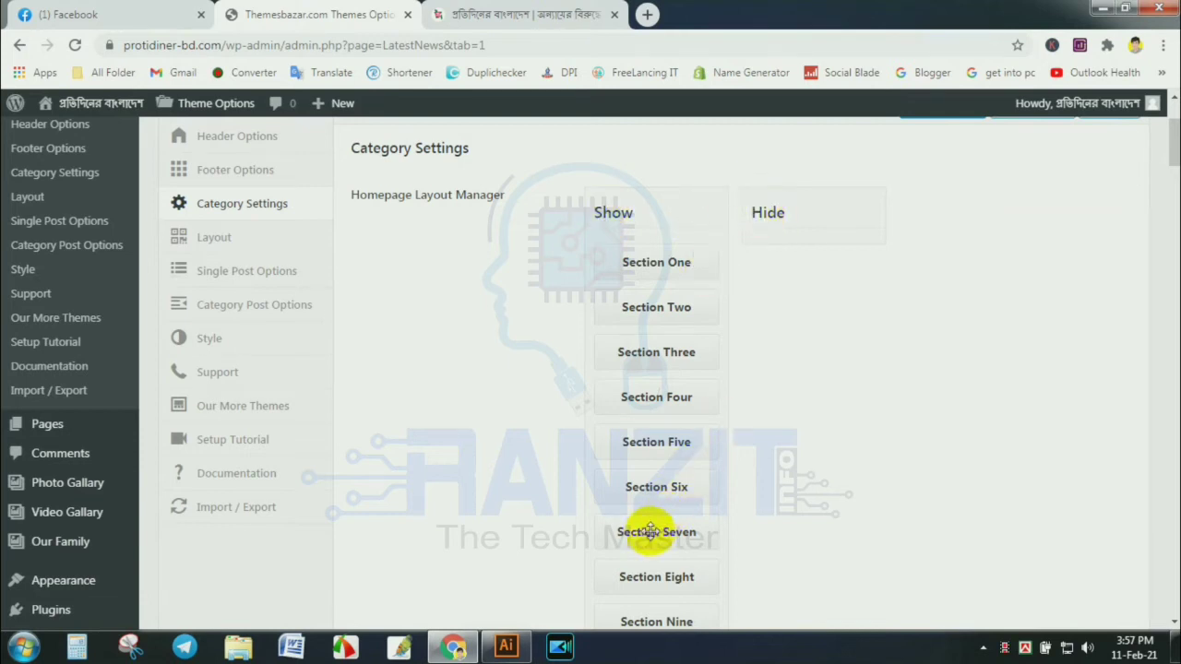
left_click_drag(680, 524, 799, 269)
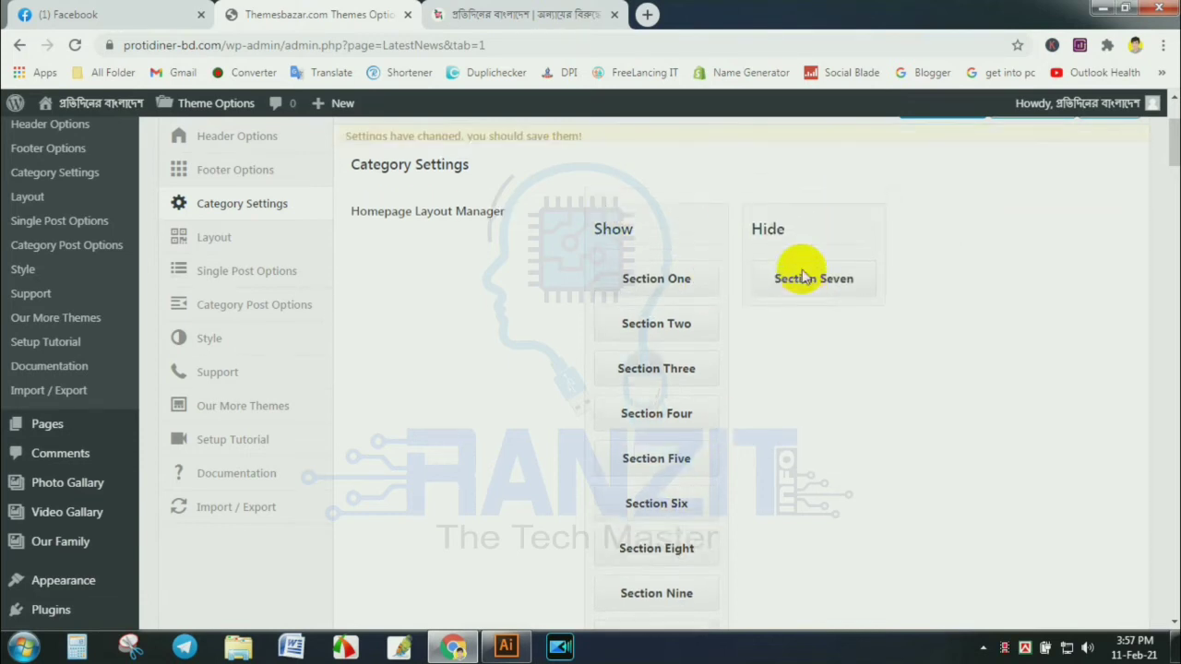
scroll(904, 314, "down", 10)
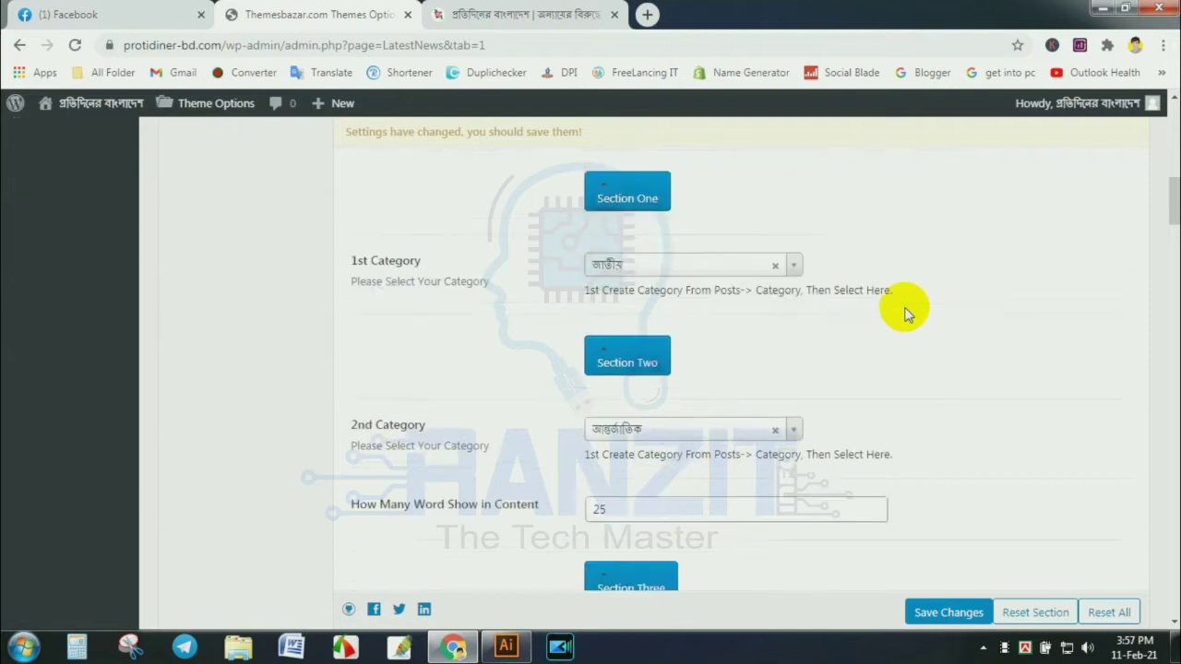
left_click(943, 612)
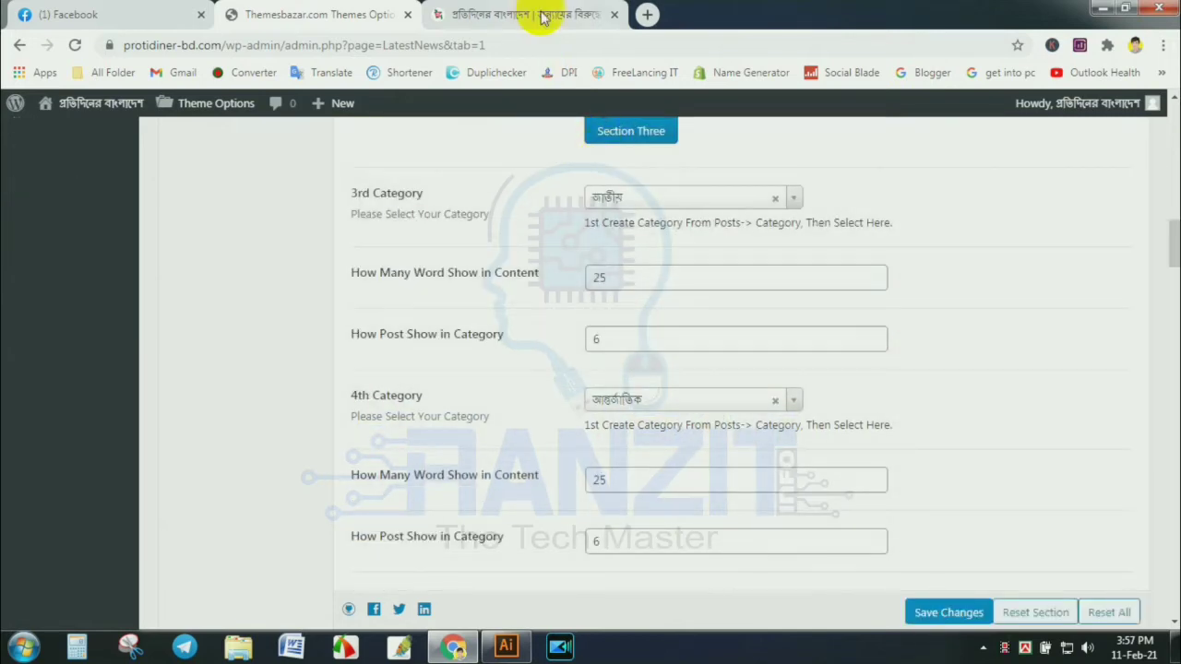
Reload the news site's homepage and check its lower category sections down to the footer
left_click(542, 16)
left_click(75, 45)
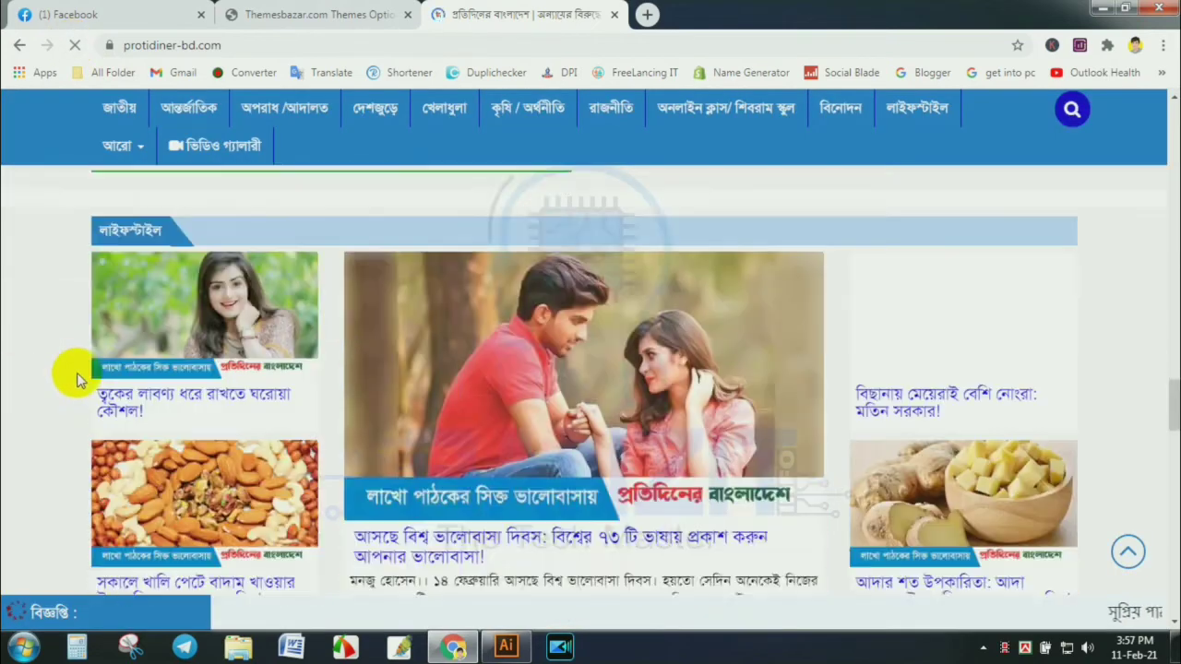
scroll(76, 378, "down", 15)
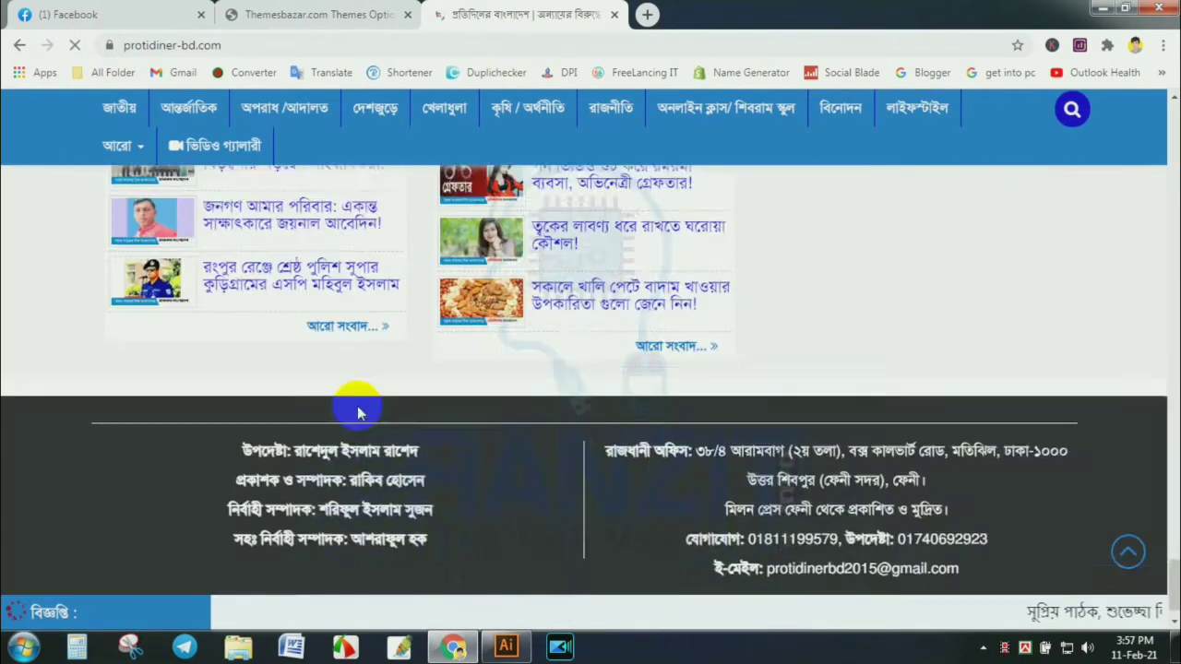
scroll(359, 413, "down", 1)
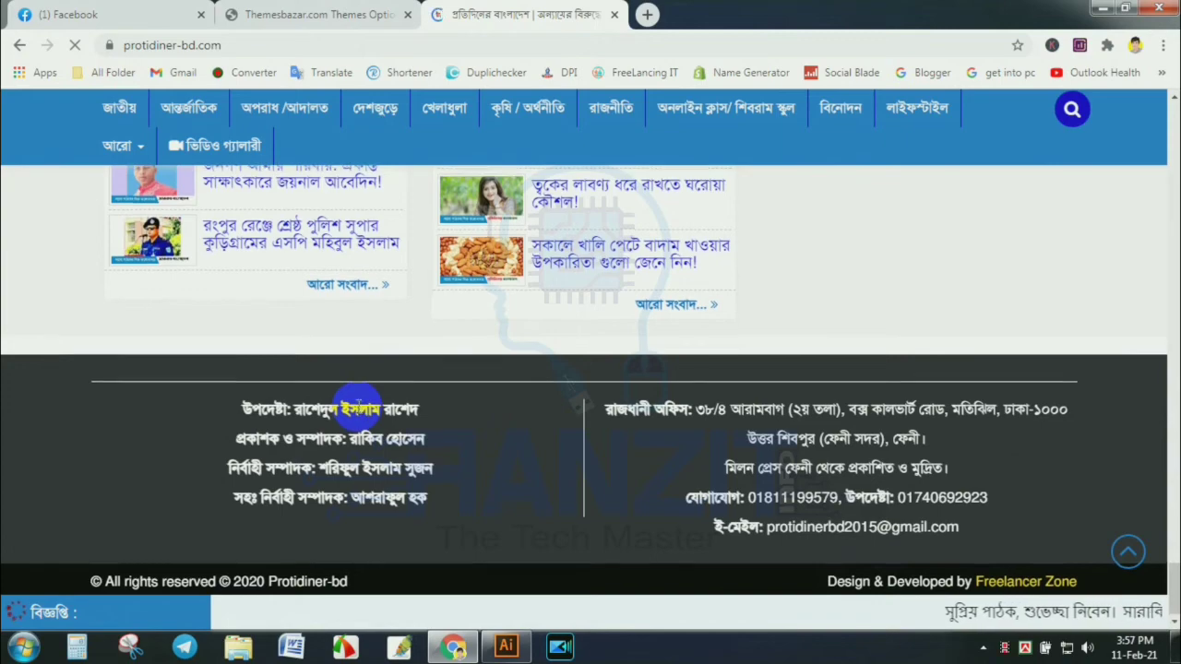
scroll(359, 412, "down", 5)
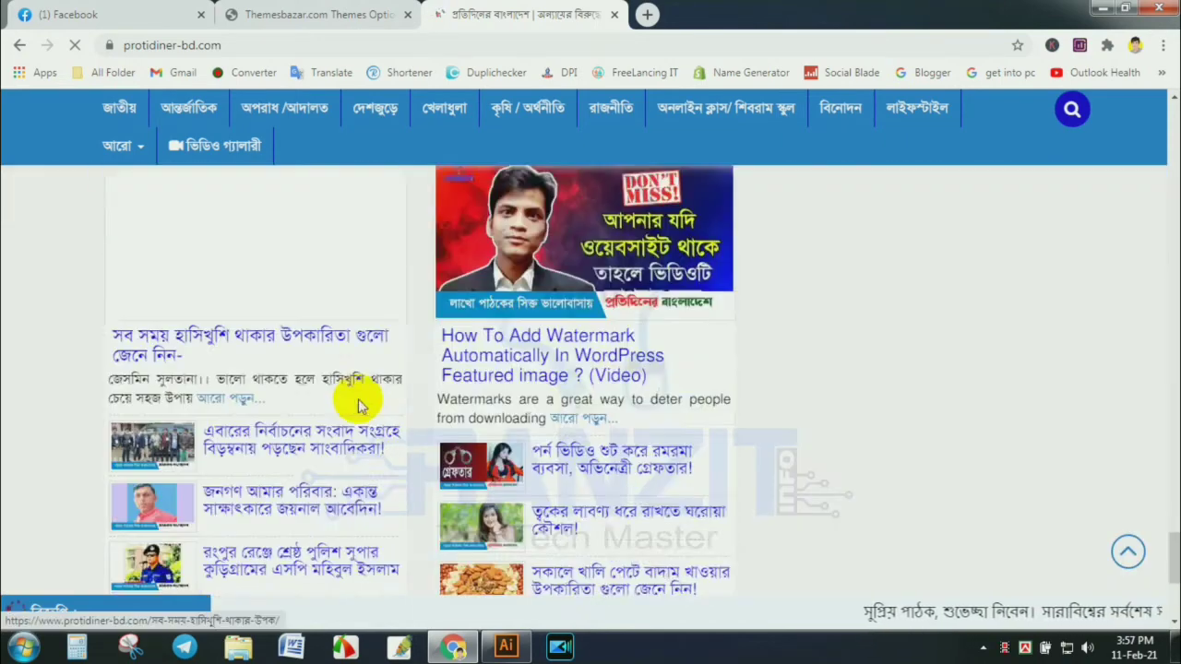
Examine the editorial staff text and the office address and contact text in the homepage footer
left_click_drag(244, 406, 434, 509)
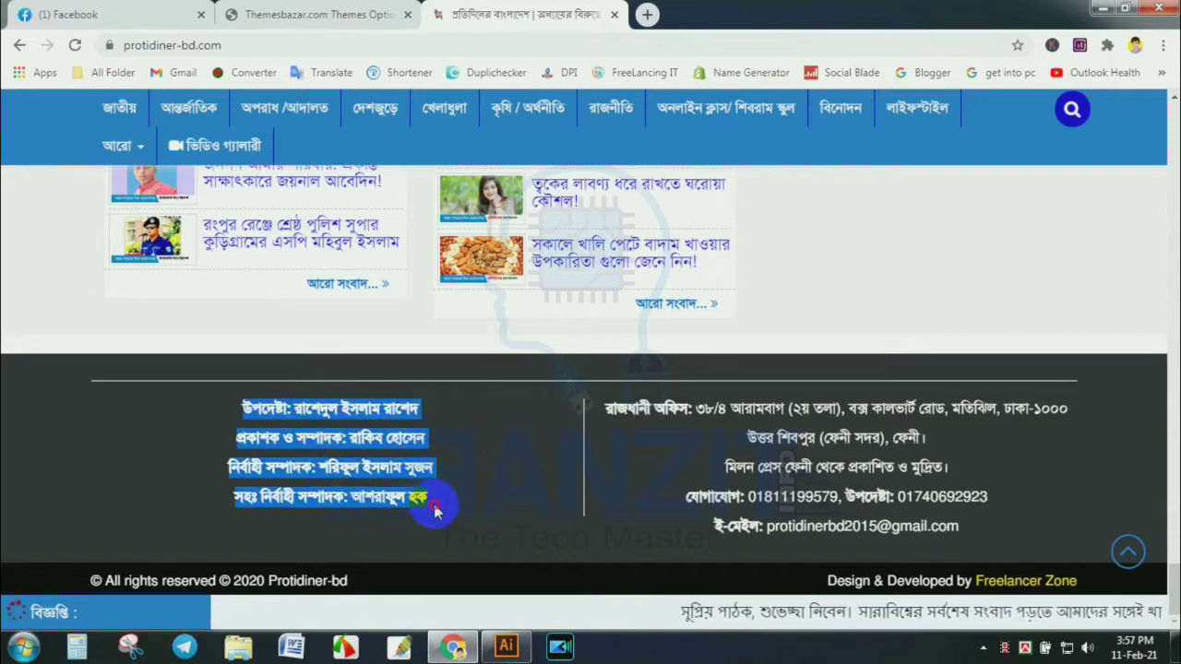
left_click(323, 438)
left_click(328, 421)
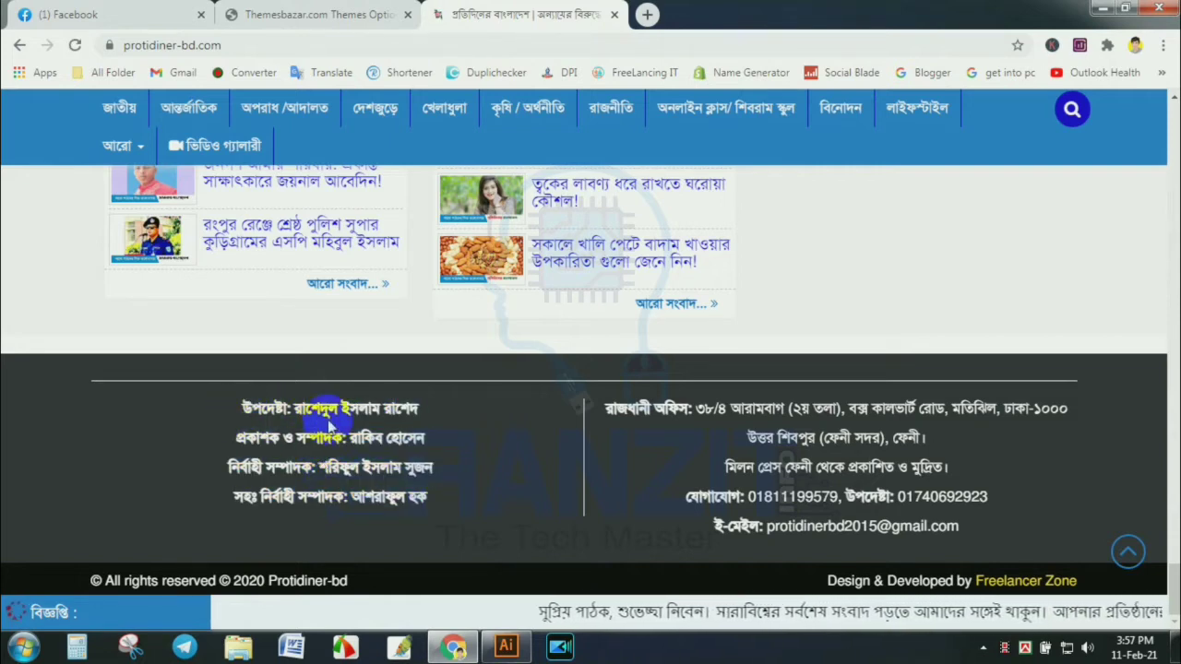
left_click_drag(605, 410, 989, 529)
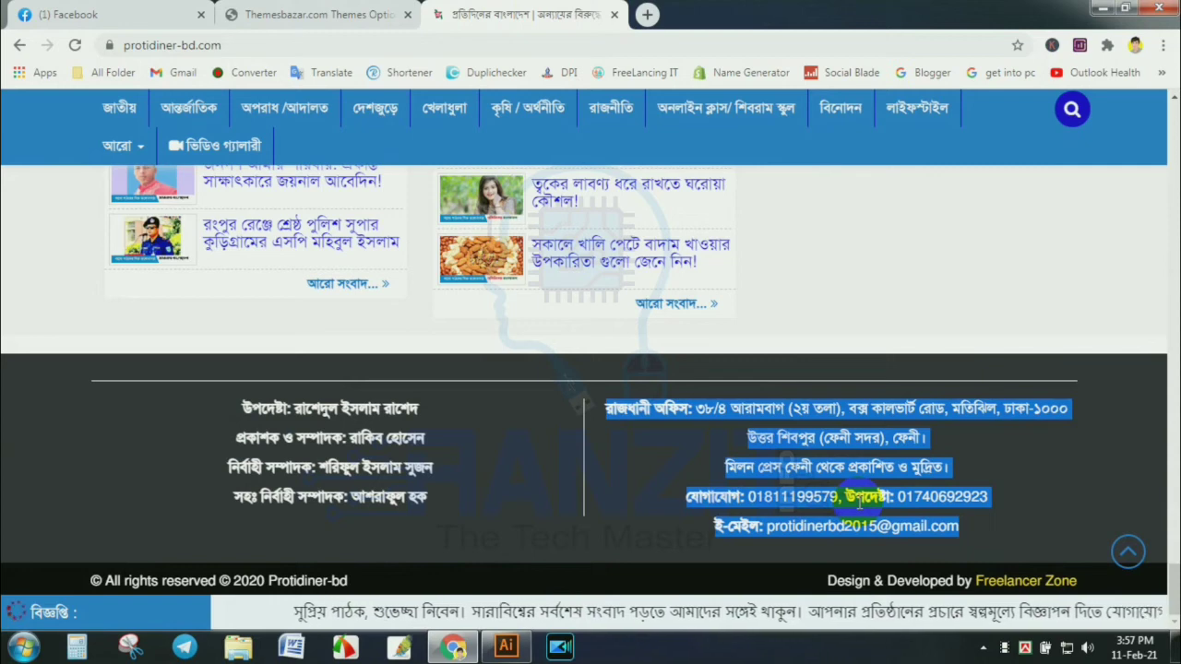
left_click(858, 501)
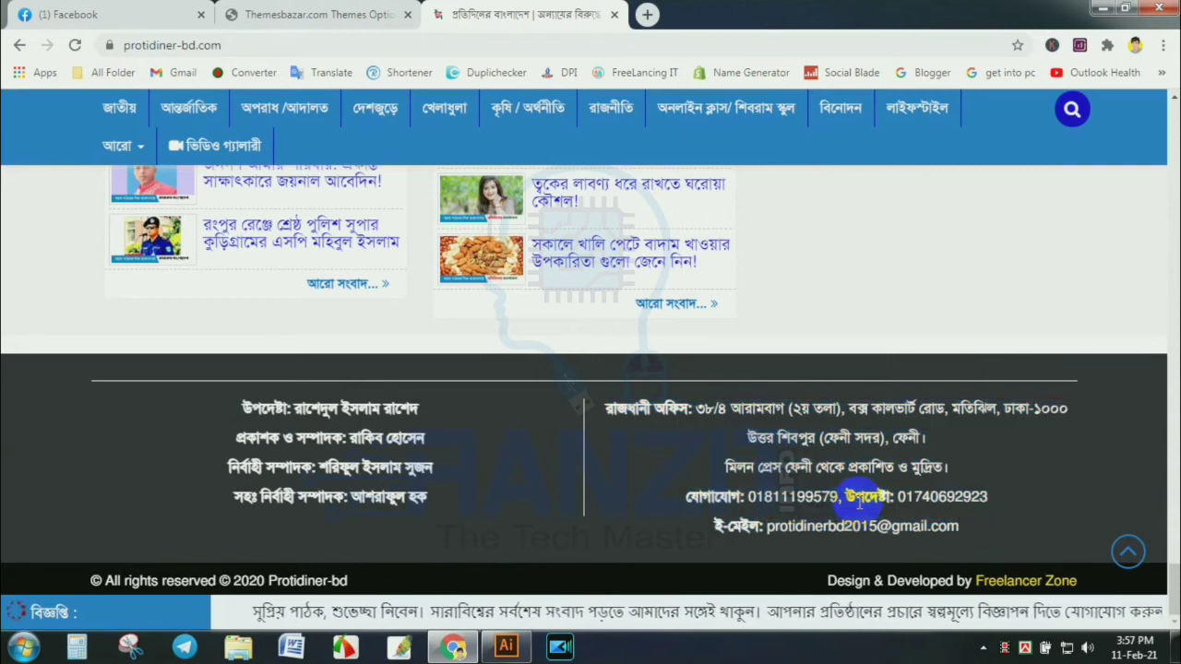
left_click(318, 15)
scroll(467, 330, "up", 10)
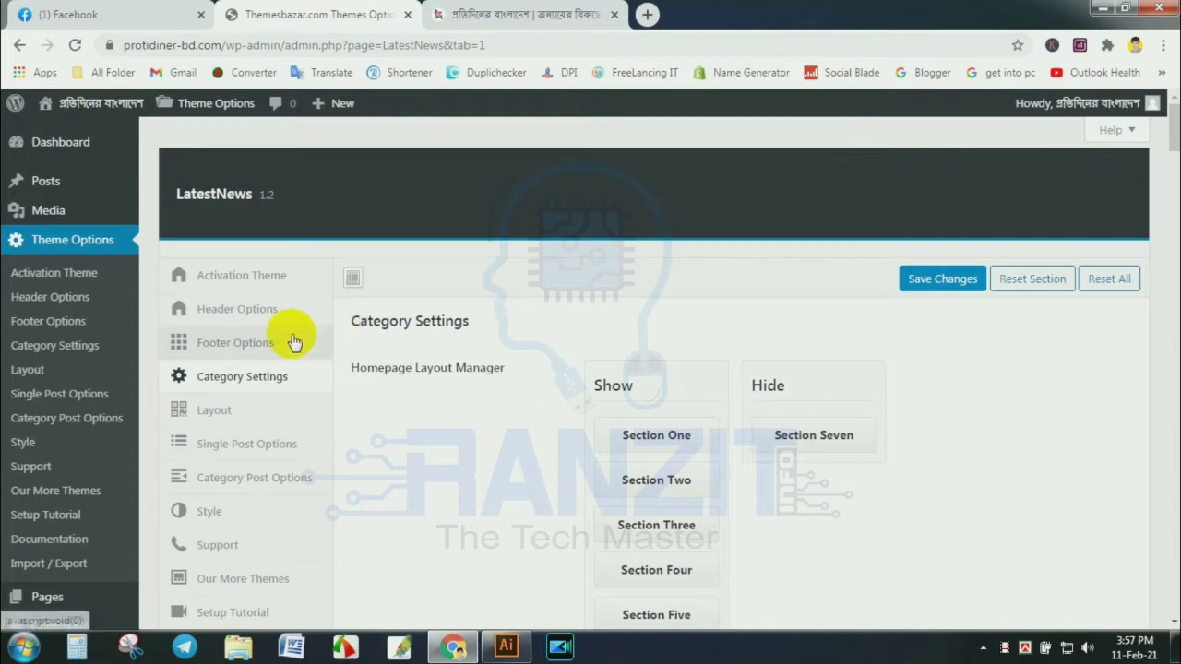
left_click(527, 15)
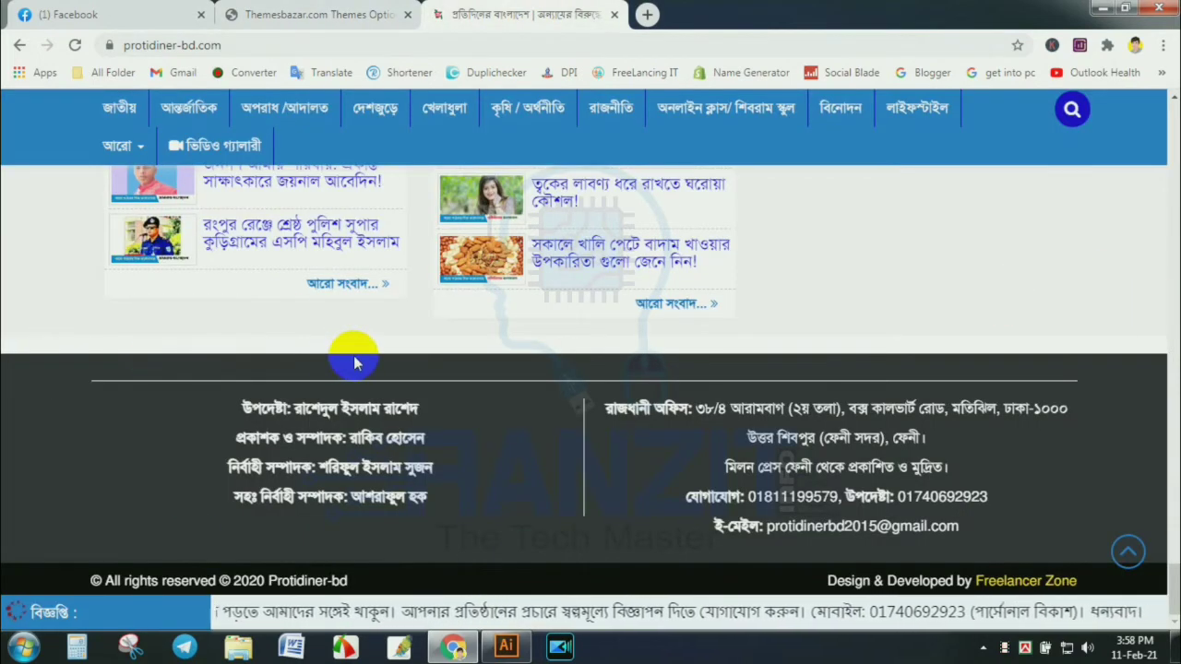
Return to the theme options, open Footer Options and enlarge the Editorial Text editor to show all its lines
left_click(305, 11)
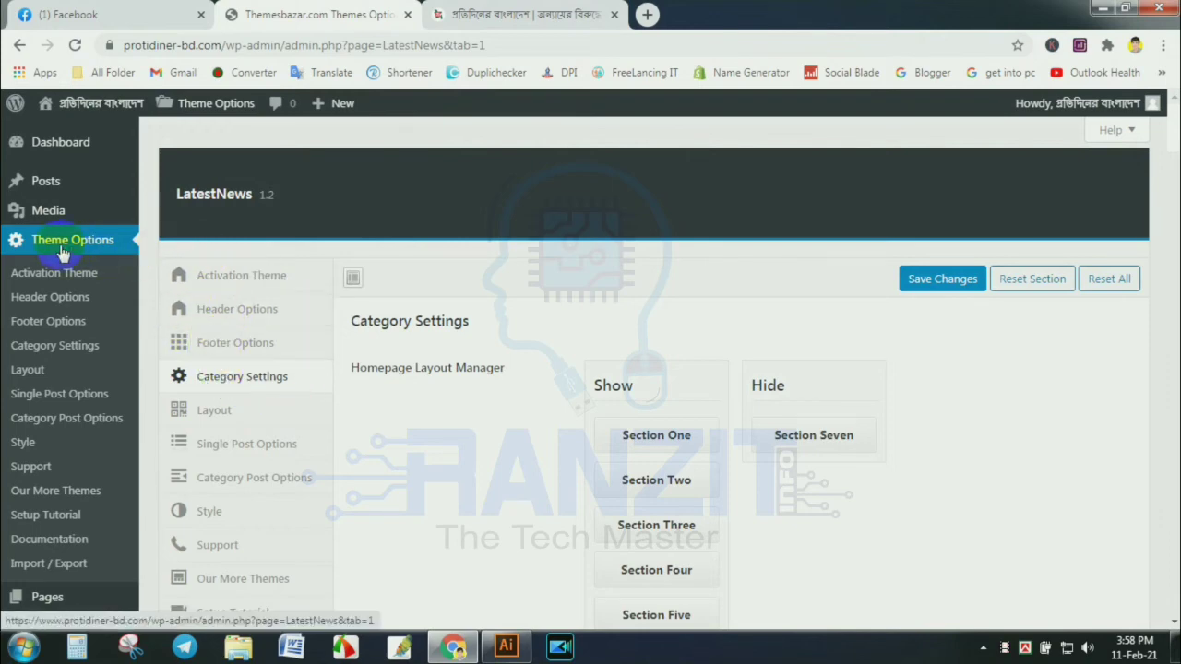
left_click(244, 354)
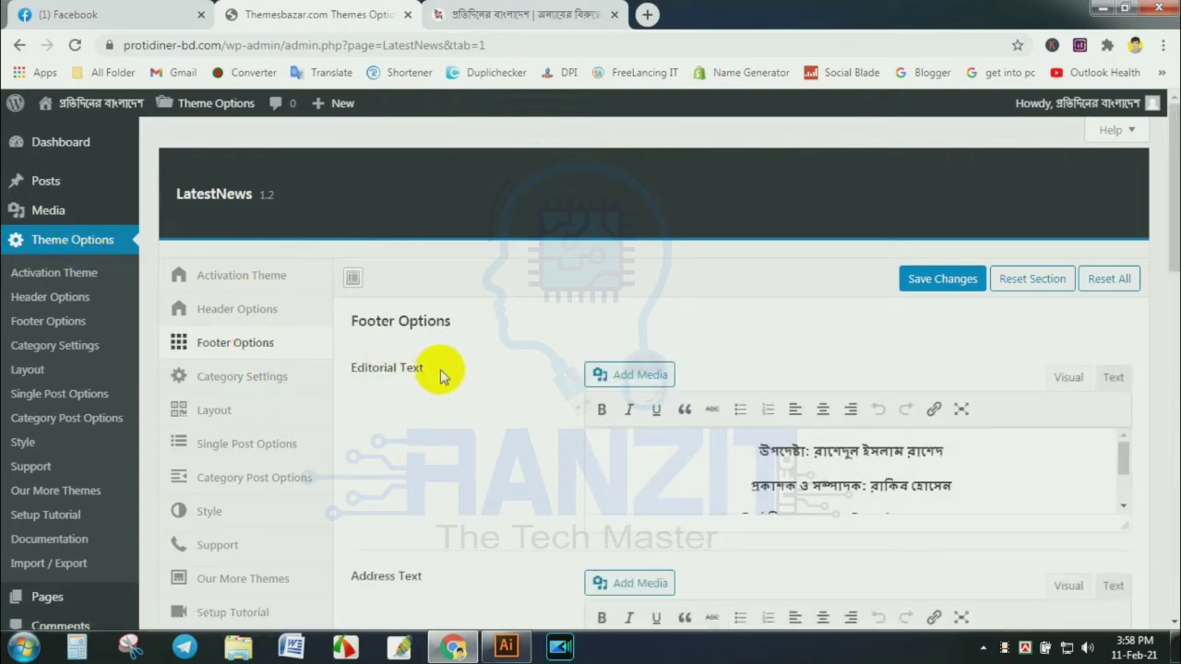
scroll(499, 356, "down", 2)
left_click_drag(1120, 351, 1134, 456)
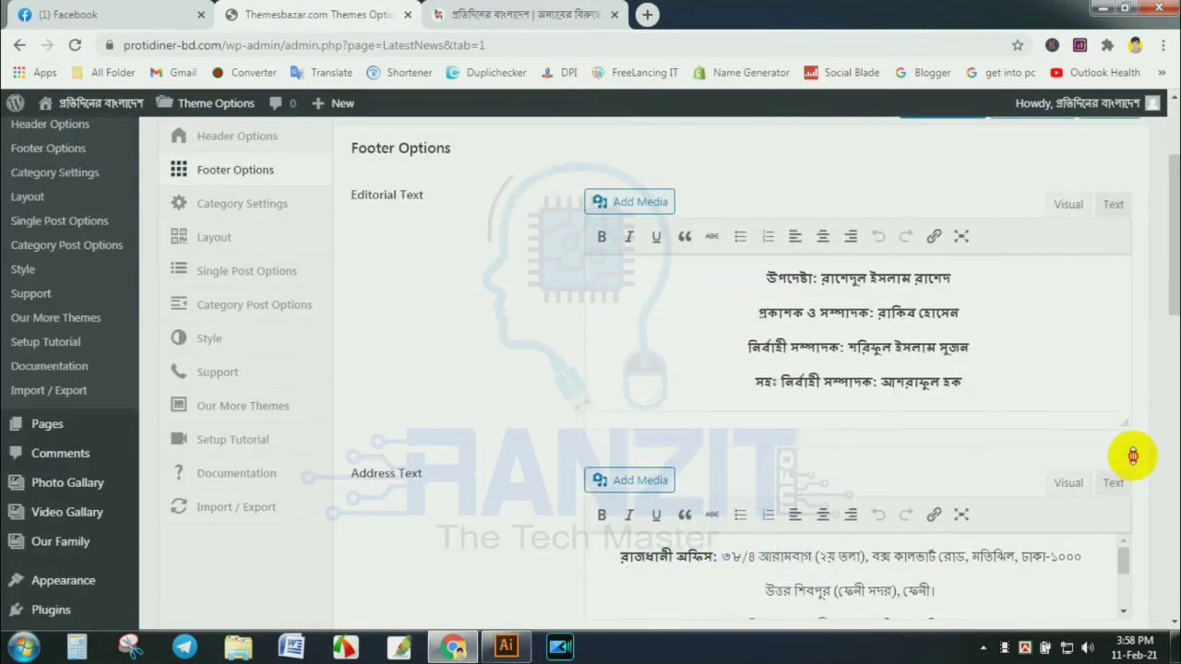
Compare the Editorial Text in Footer Options with the editorial staff lines in the homepage footer
scroll(1081, 451, "up", 1)
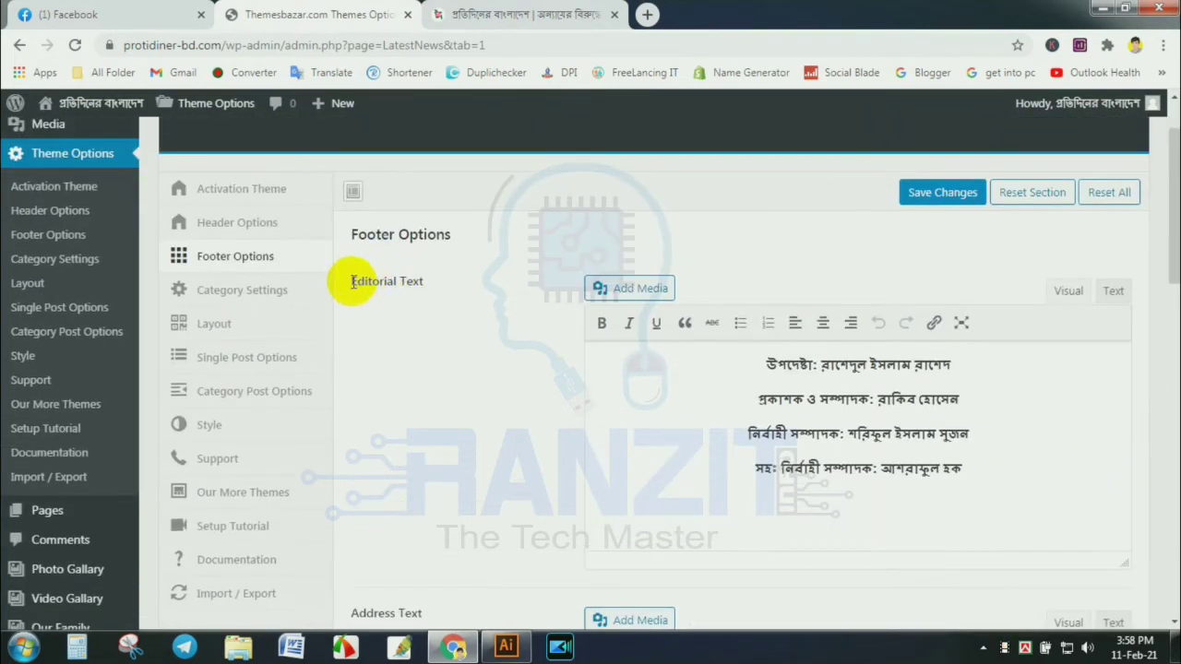
left_click_drag(353, 281, 440, 292)
left_click(824, 369)
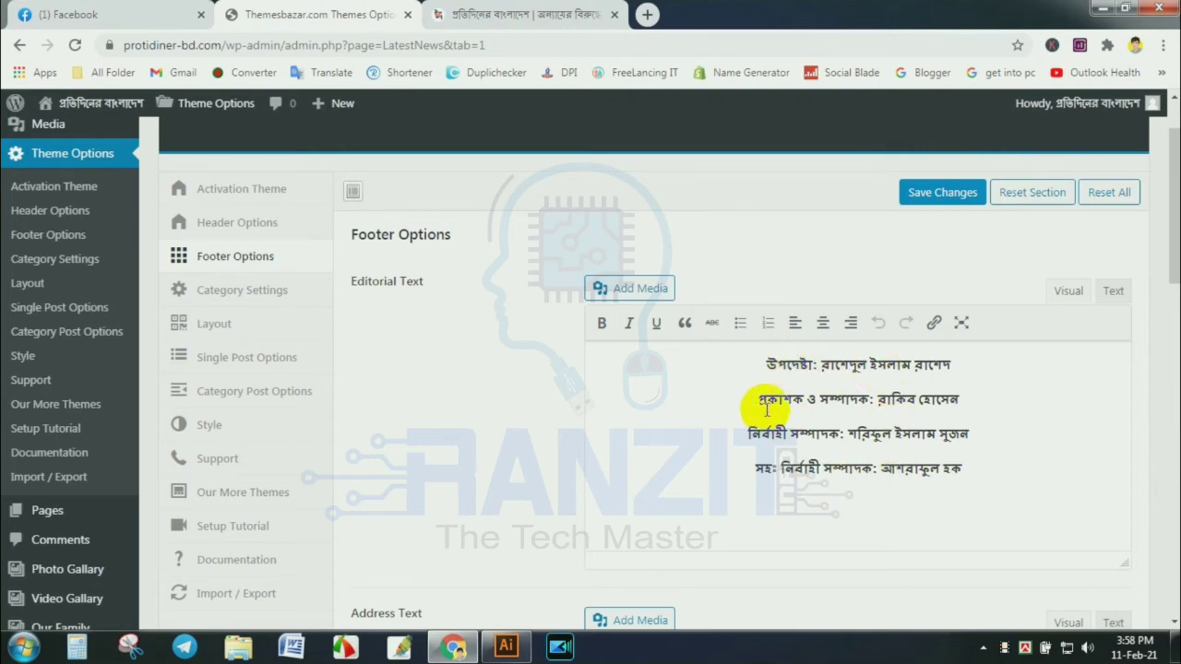
left_click_drag(990, 466, 757, 360)
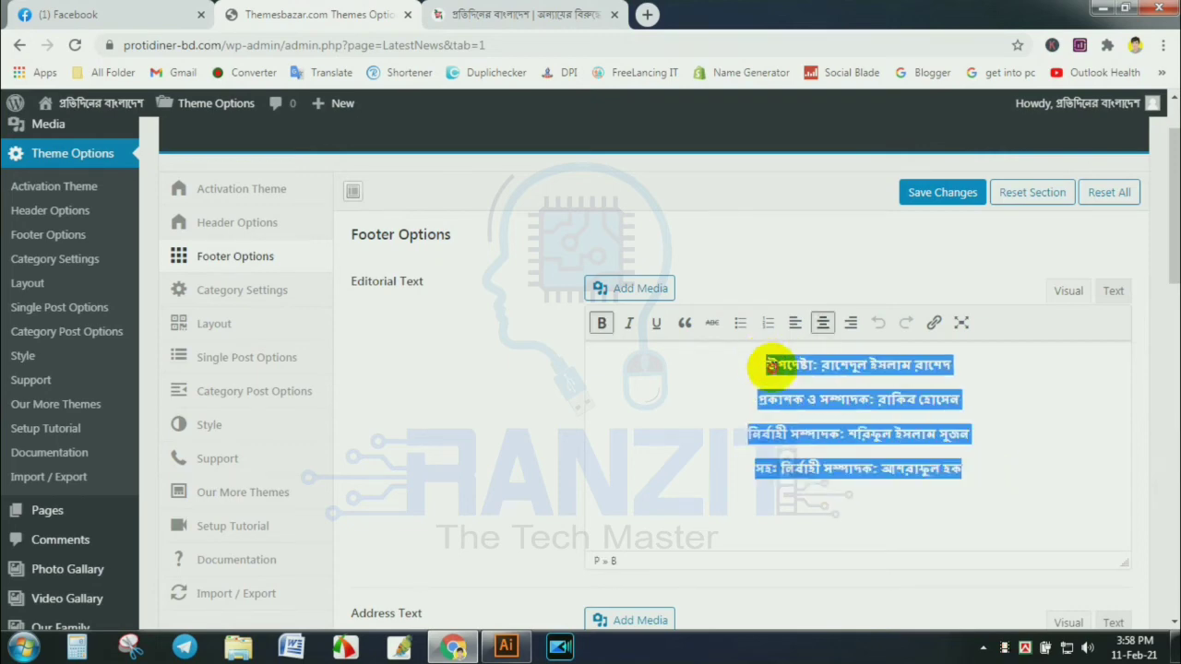
left_click(769, 365)
left_click(503, 15)
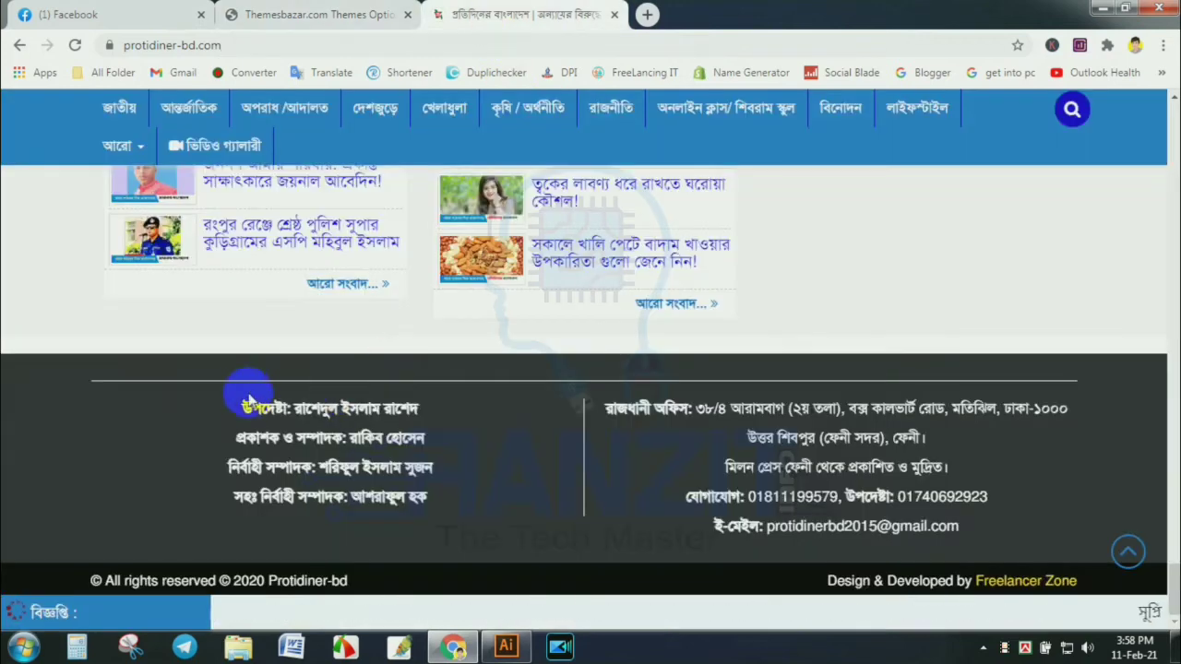
left_click(319, 14)
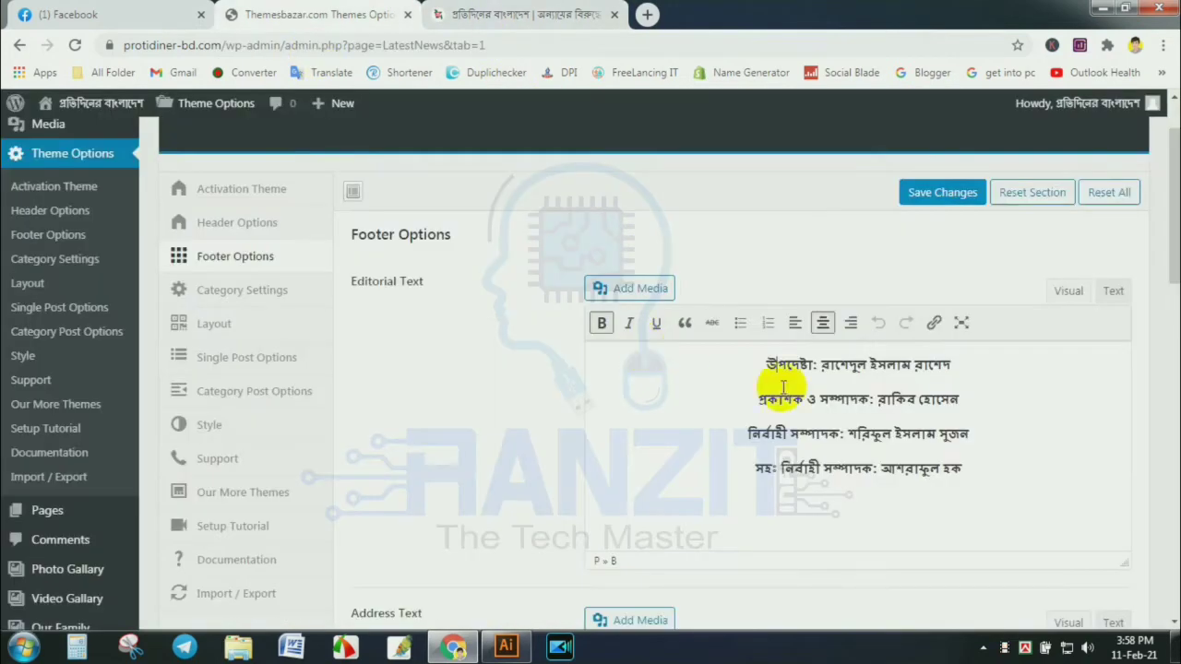
left_click(553, 15)
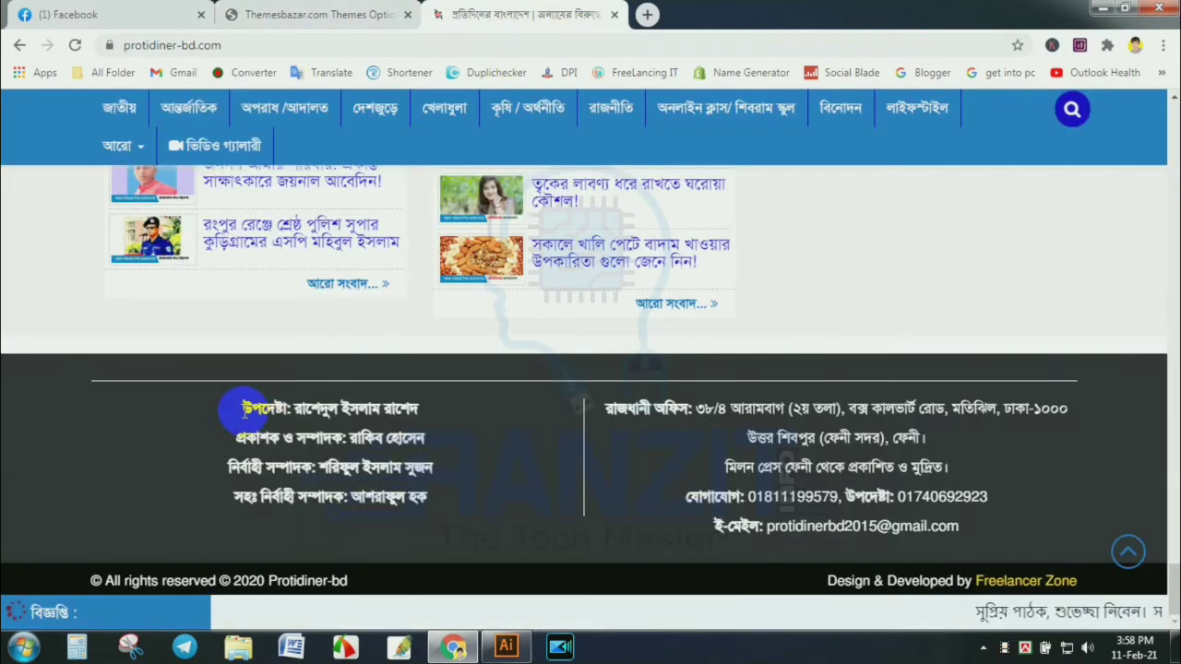
left_click_drag(231, 409, 435, 528)
Return to the theme options, enlarge the Address Text editor and review its office address and contact lines
left_click(309, 25)
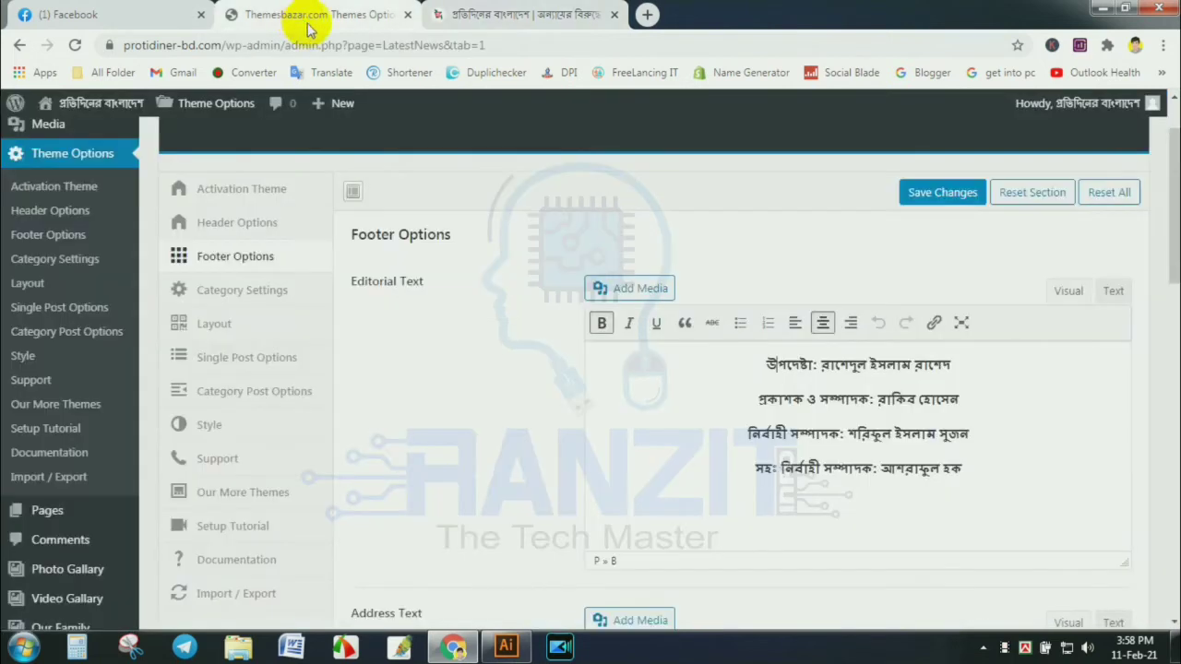
scroll(570, 347, "down", 3)
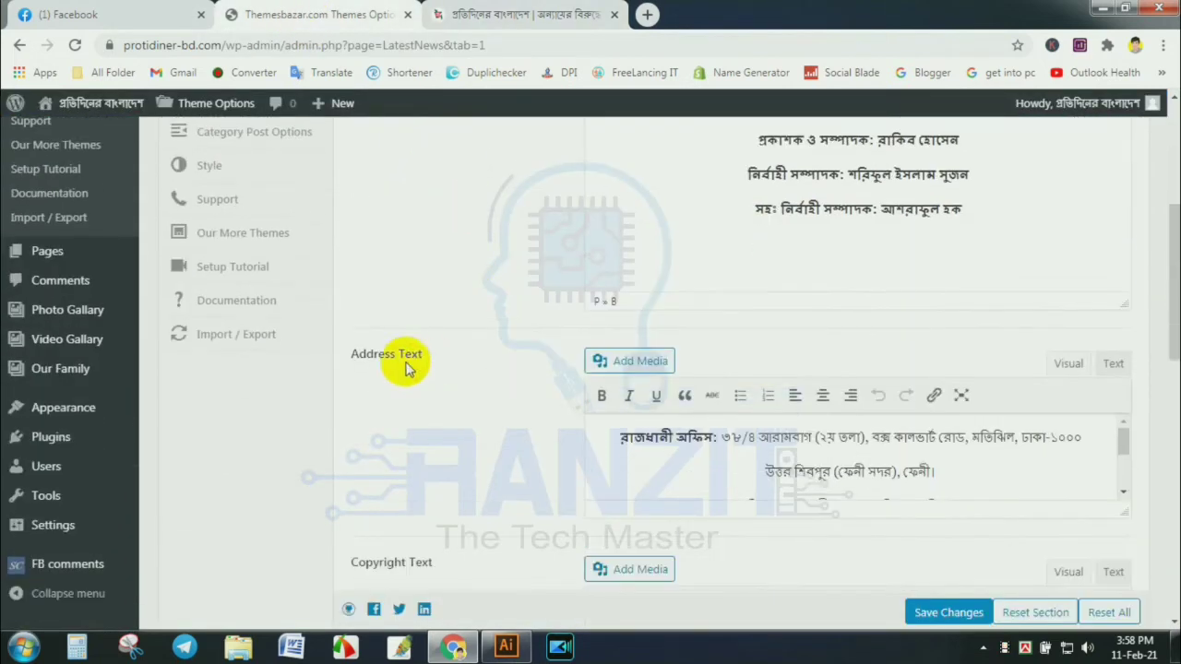
left_click_drag(353, 354, 438, 356)
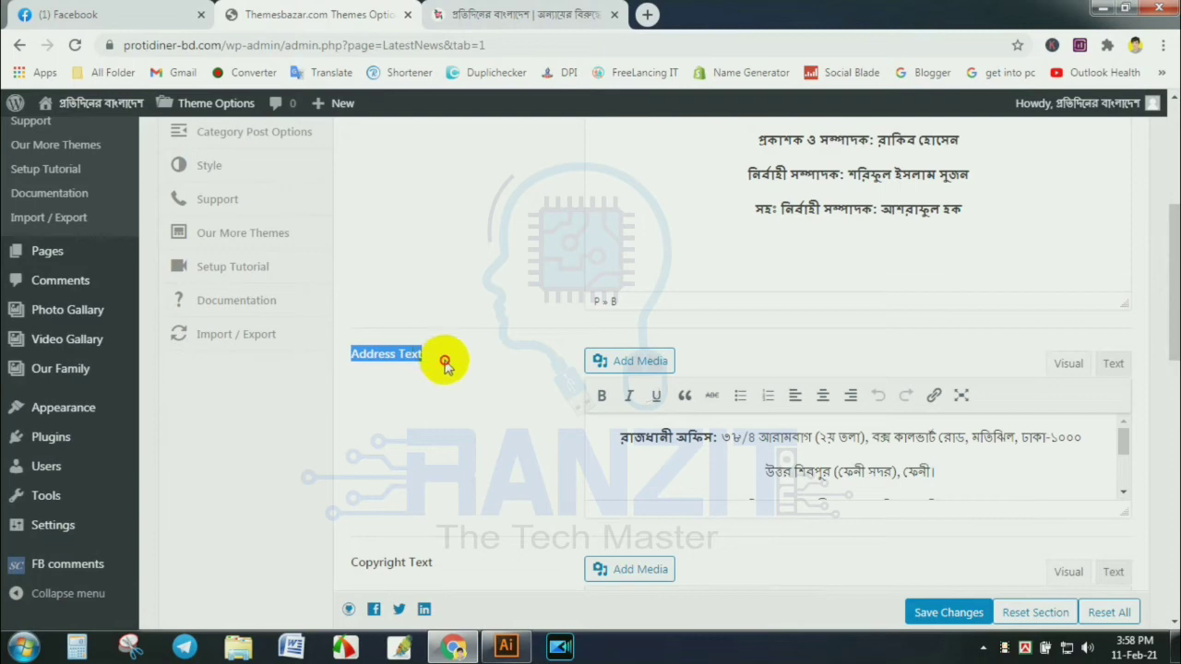
scroll(1139, 448, "down", 1)
left_click_drag(1120, 422, 1126, 529)
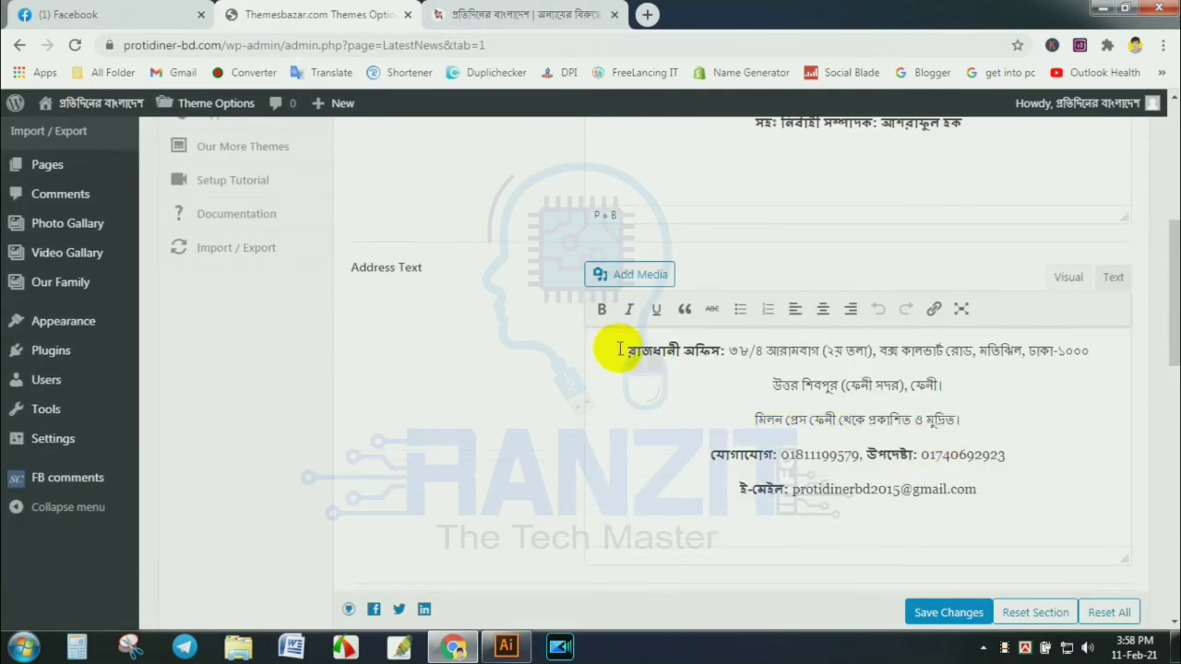
left_click_drag(637, 353, 1023, 493)
left_click(1028, 498)
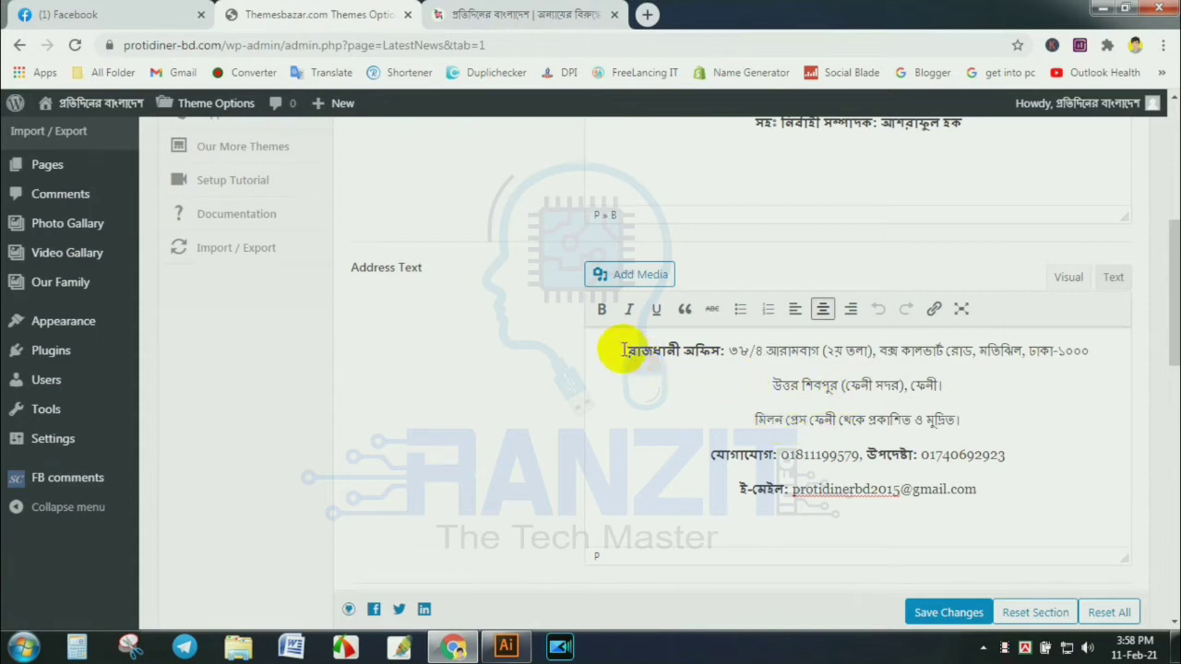
left_click_drag(624, 351, 696, 347)
left_click_drag(626, 354, 716, 356)
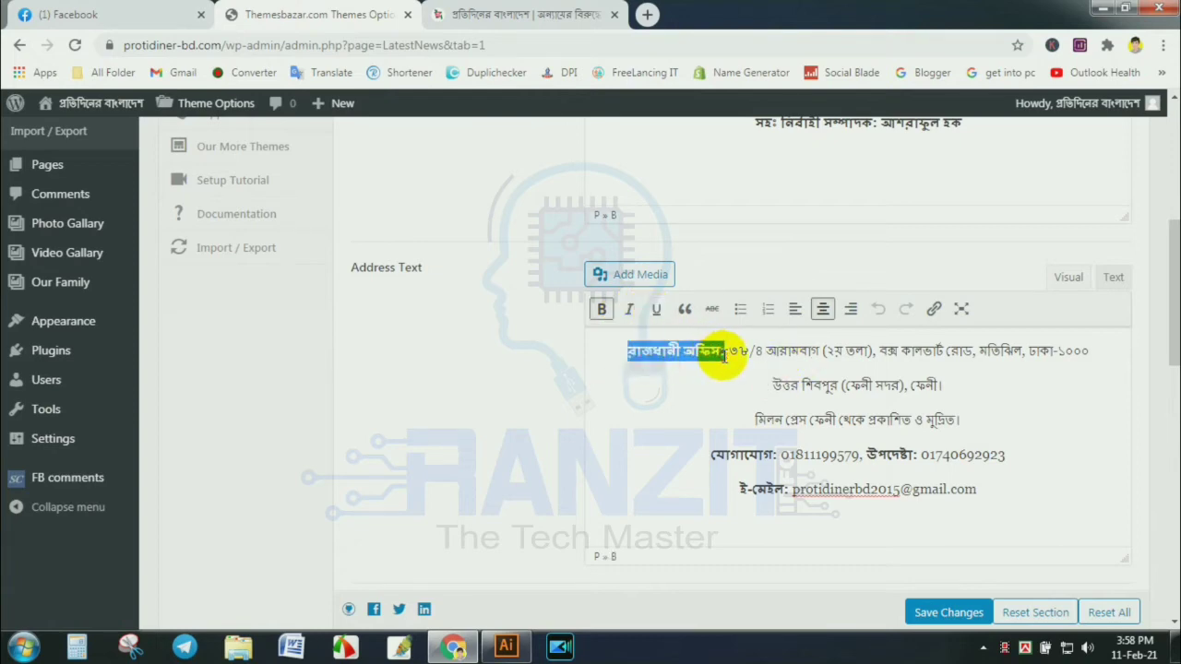
left_click(791, 356)
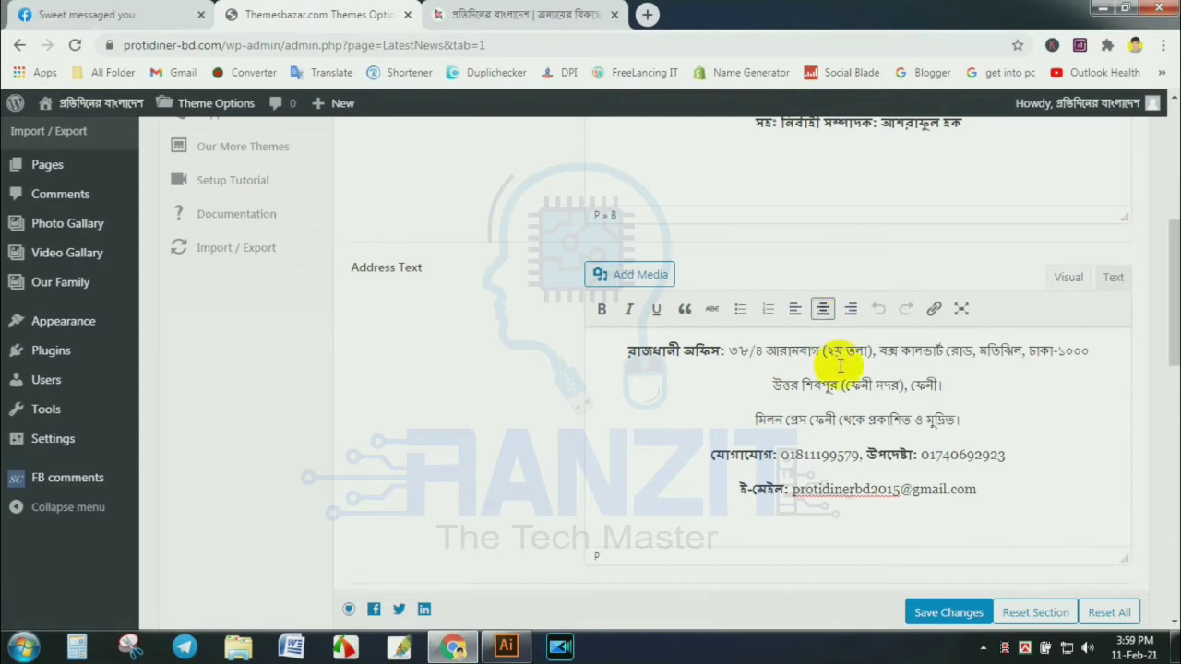
Compare the Copyright Text option with the copyright line at the bottom of the homepage
scroll(840, 365, "down", 3)
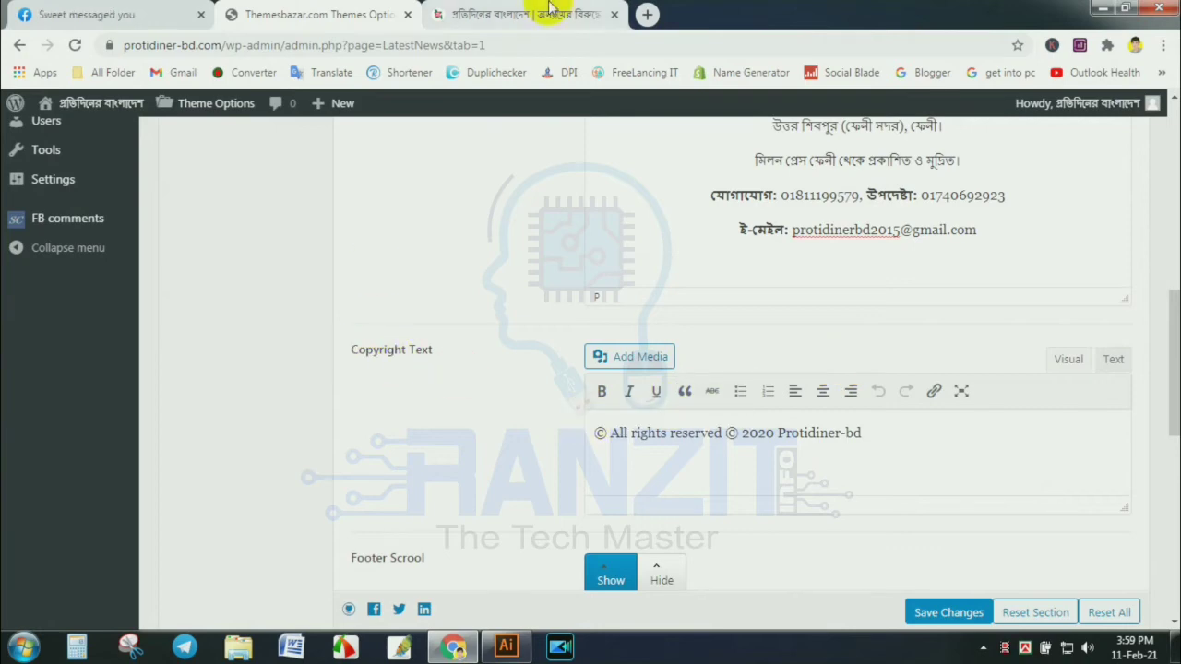
left_click(523, 18)
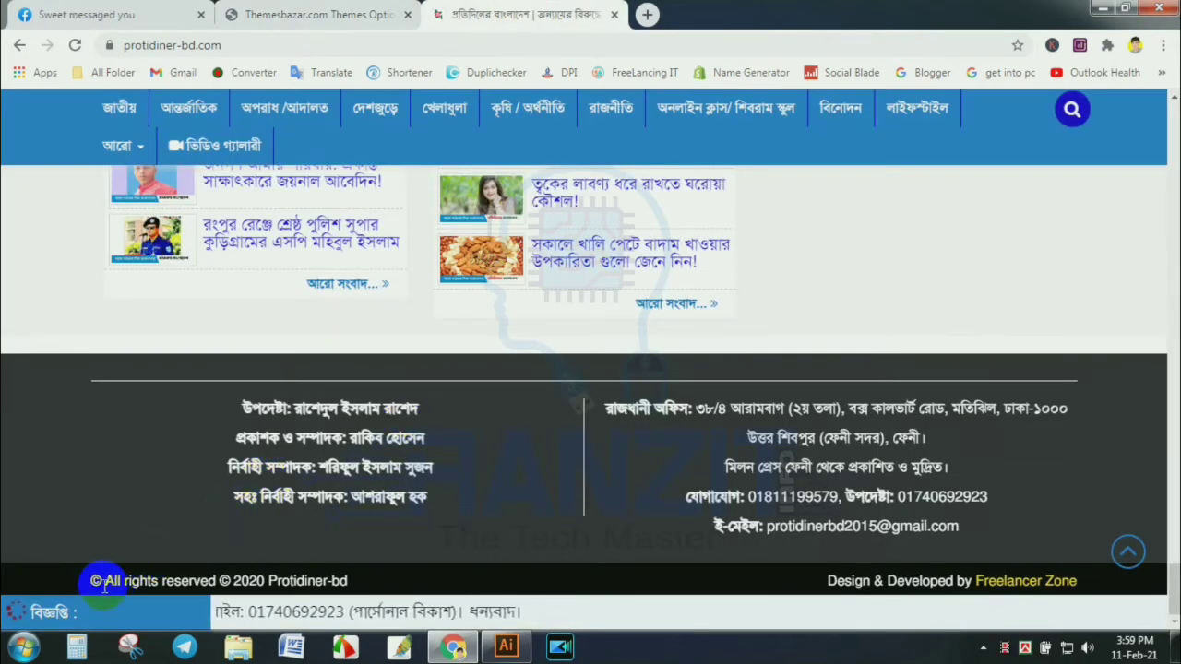
left_click_drag(105, 579, 358, 591)
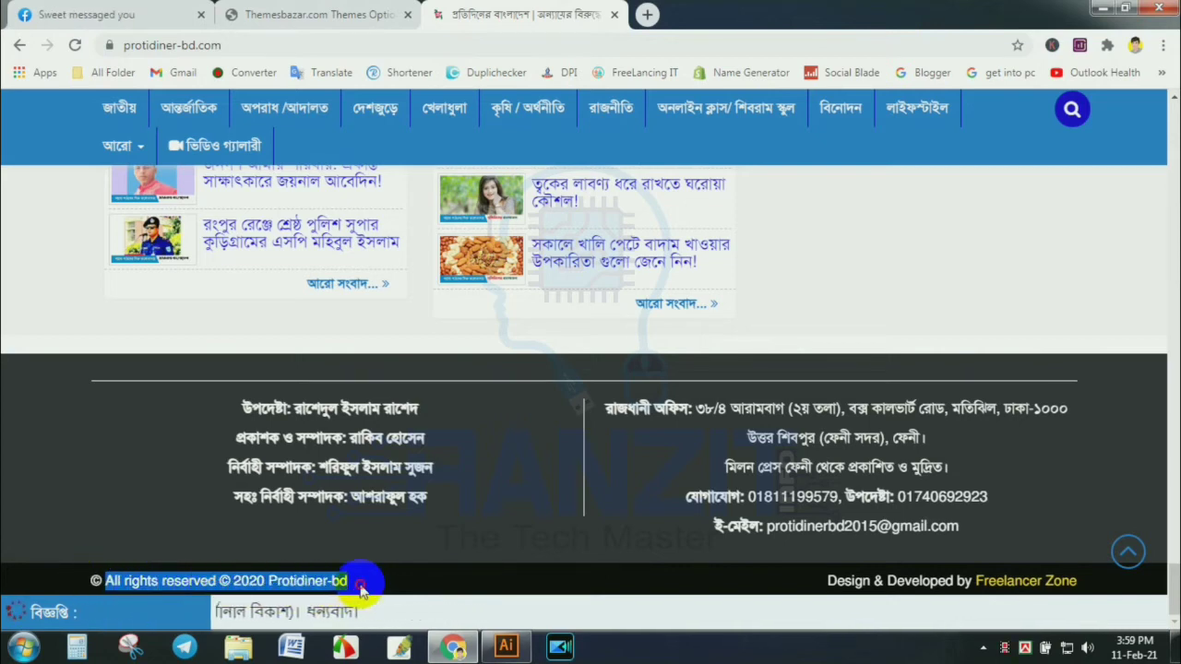
left_click(327, 11)
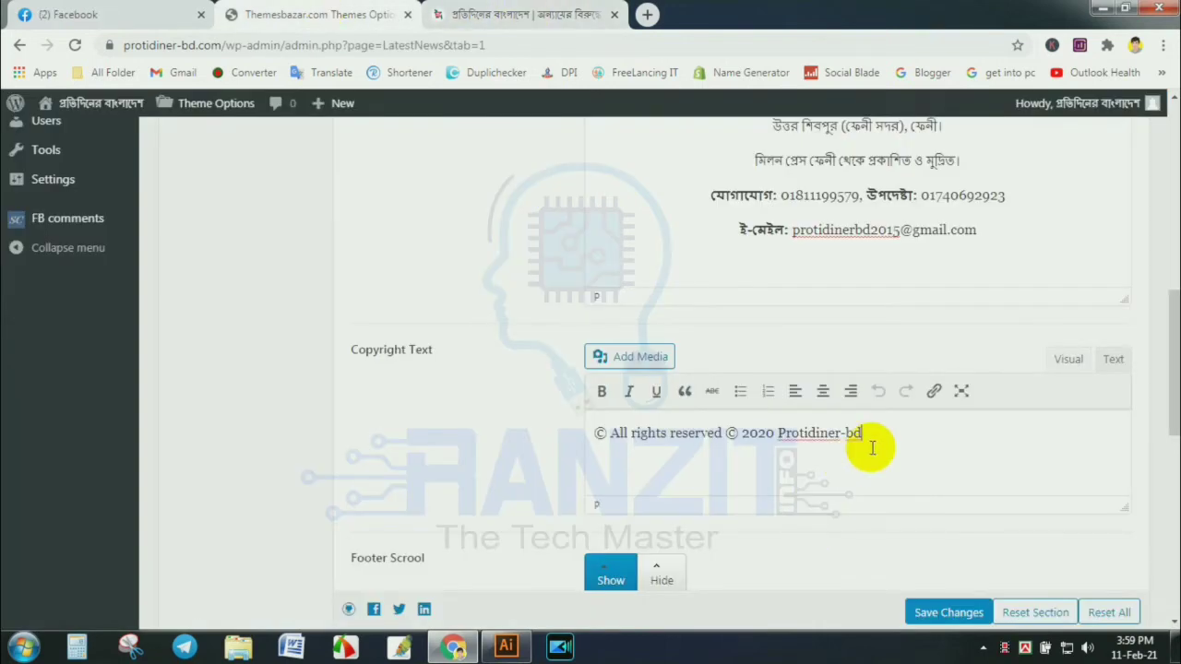
mouse_move(613, 439)
left_mouse_down()
mouse_move(906, 437)
mouse_move(601, 434)
left_mouse_up()
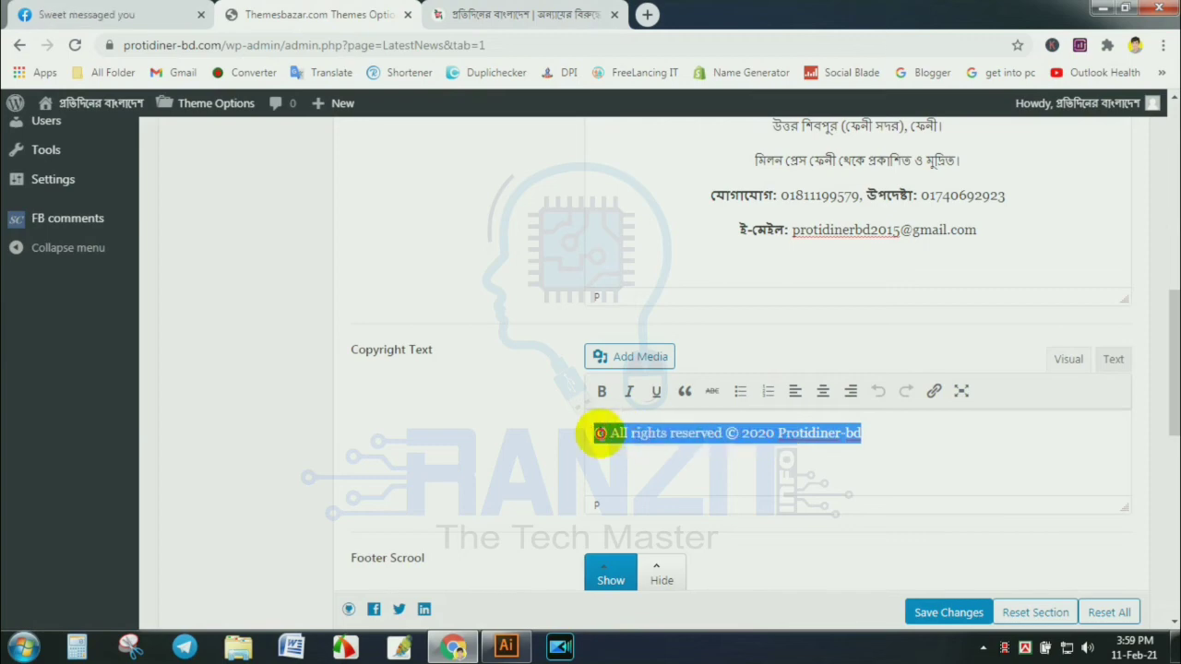
left_click(614, 446)
Review the footer scroll options and check the homepage's bottom notice ticker and developer credit
scroll(616, 446, "down", 3)
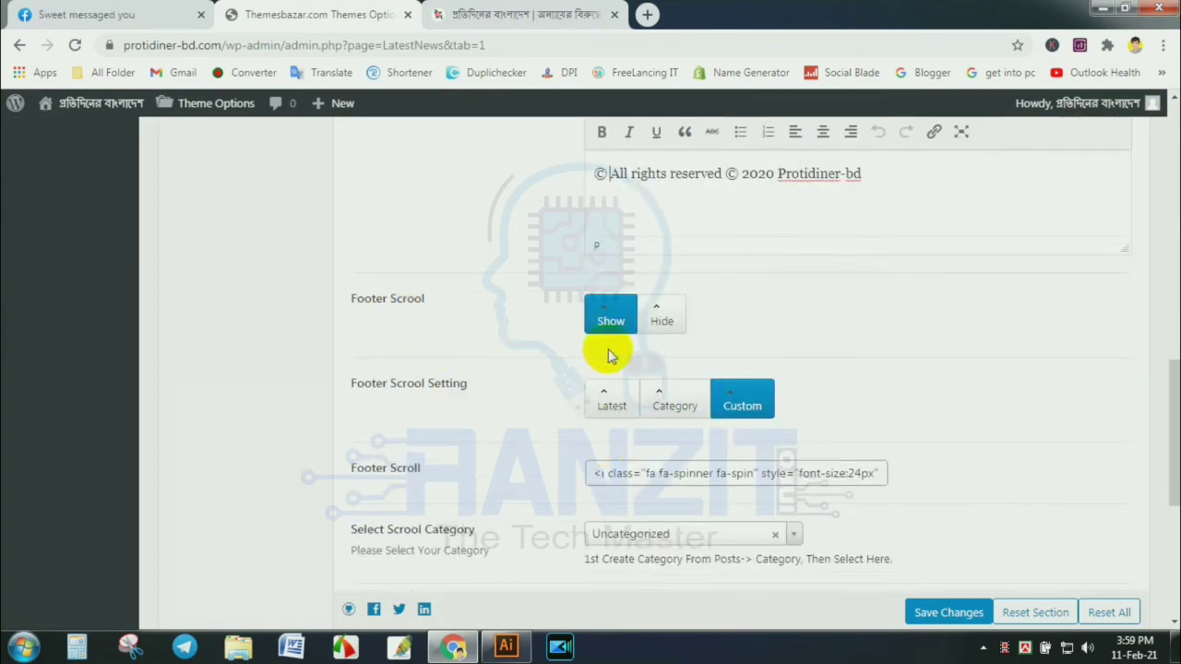
scroll(692, 456, "down", 1)
scroll(692, 453, "down", 3)
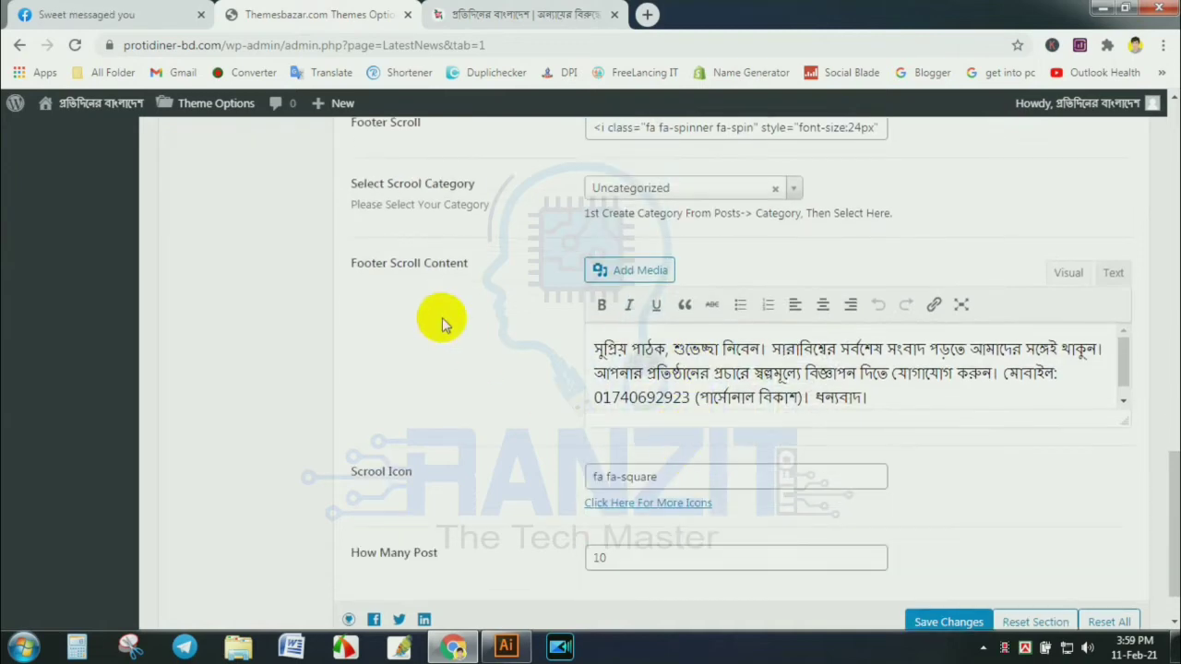
left_click(498, 19)
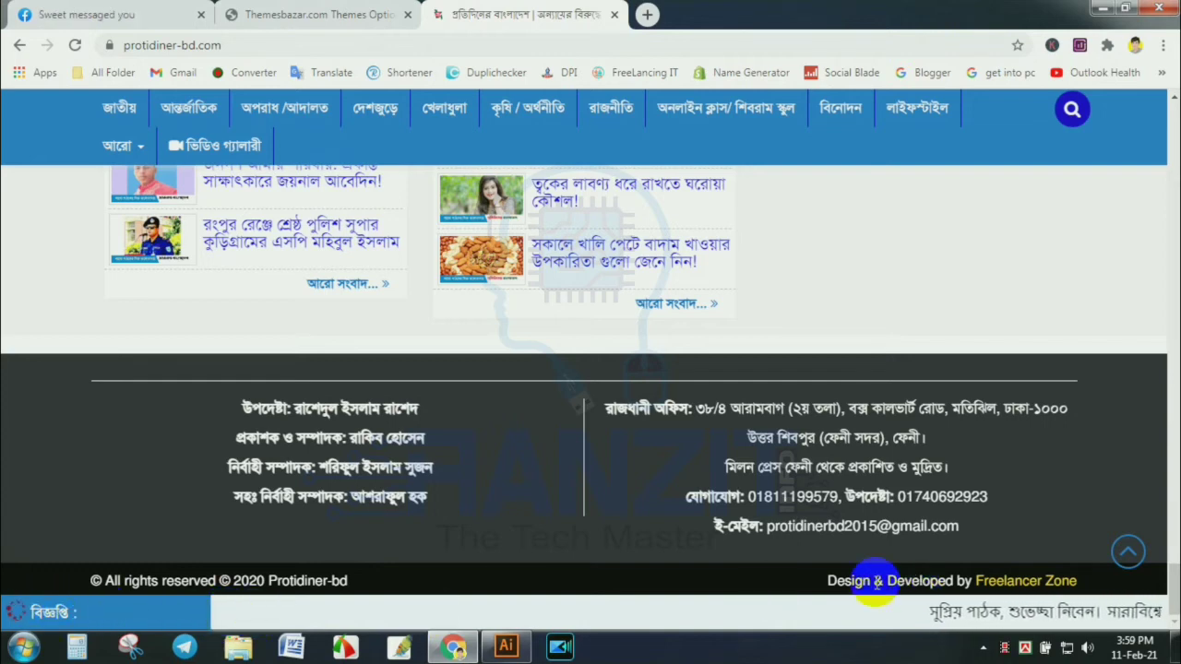
Enlarge the Footer Scroll Content editor in the theme options, review its notice text and save the footer options
left_click(341, 11)
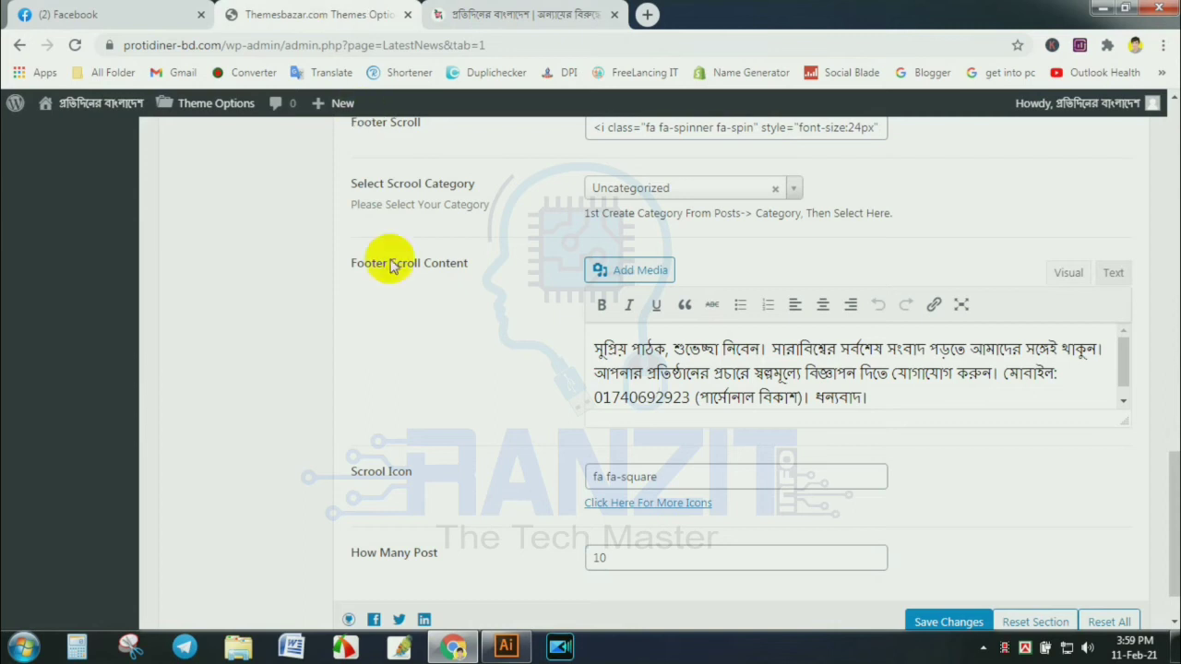
left_click_drag(356, 265, 501, 264)
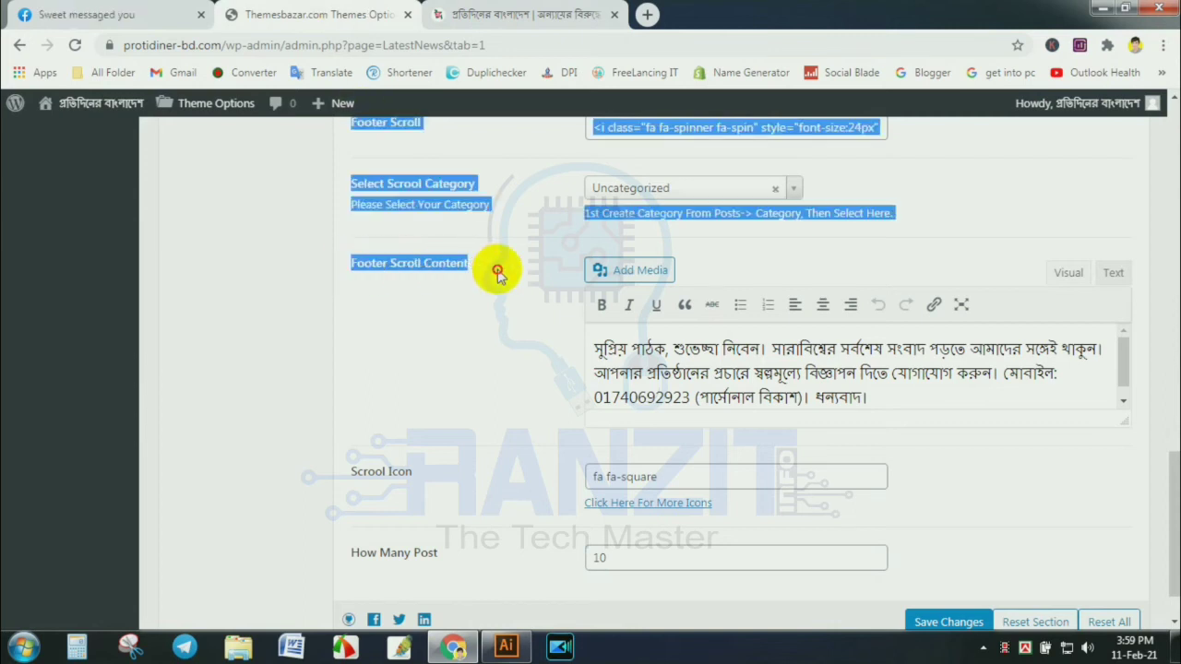
left_click(448, 264)
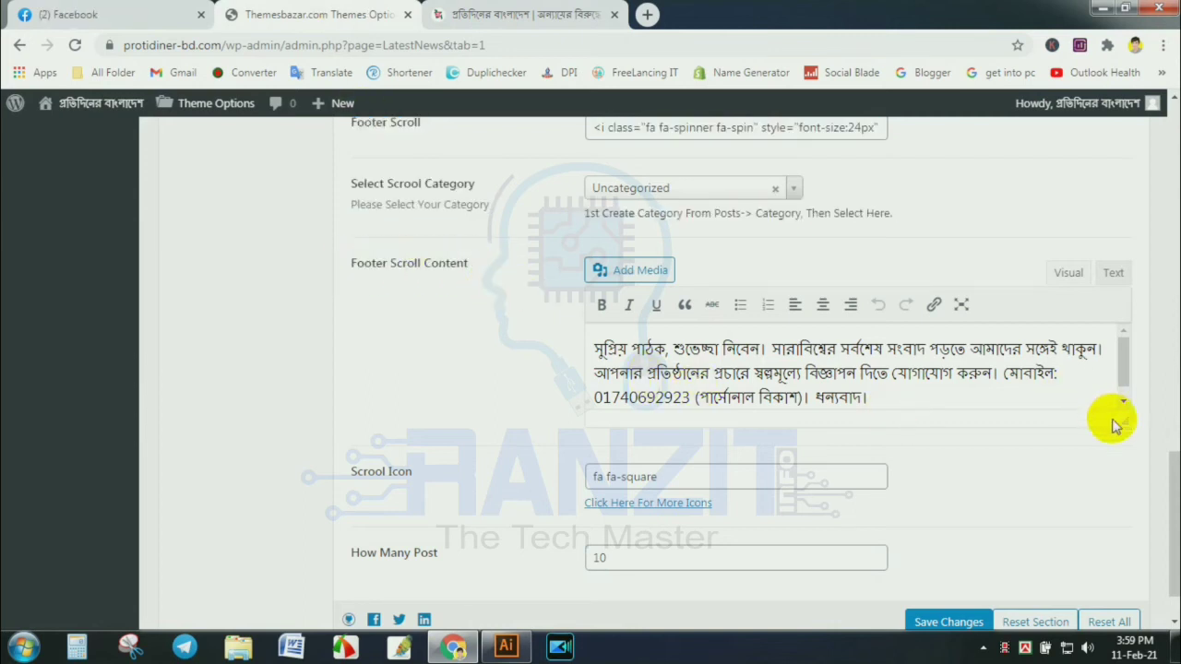
left_click_drag(1124, 439, 1124, 538)
left_click_drag(872, 398, 583, 342)
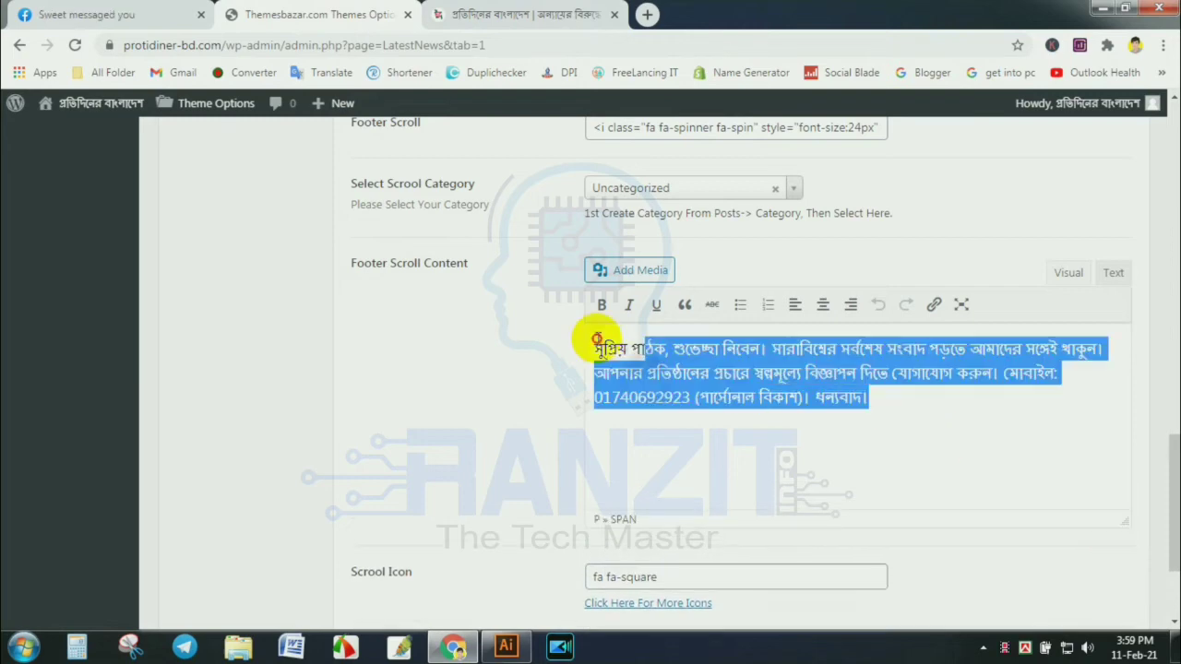
left_click(681, 378)
scroll(672, 374, "down", 3)
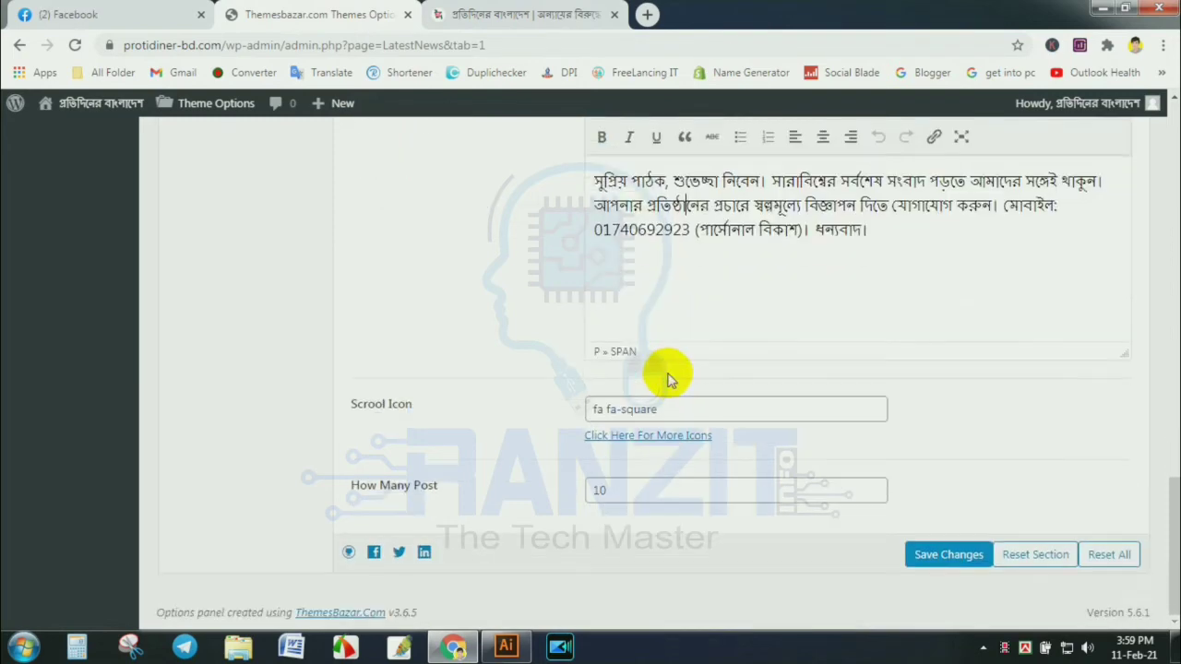
left_click(945, 556)
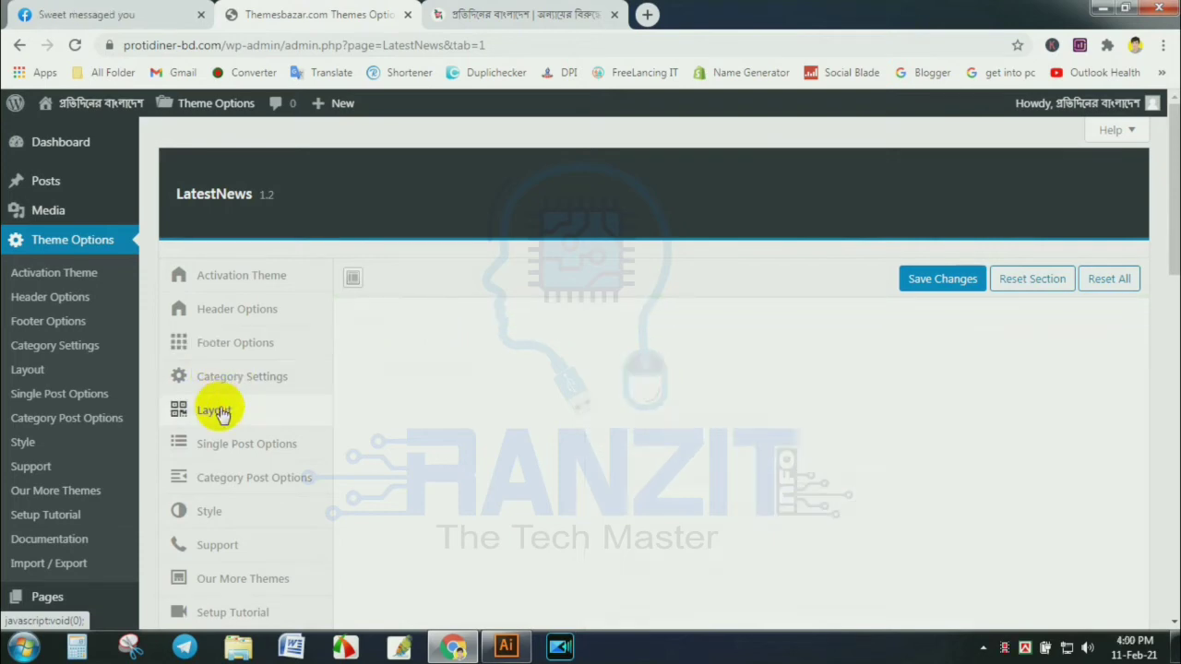
Open the theme's Layout options and find the homepage sidebar tabs for latest and popular news
left_click(221, 410)
scroll(554, 395, "down", 2)
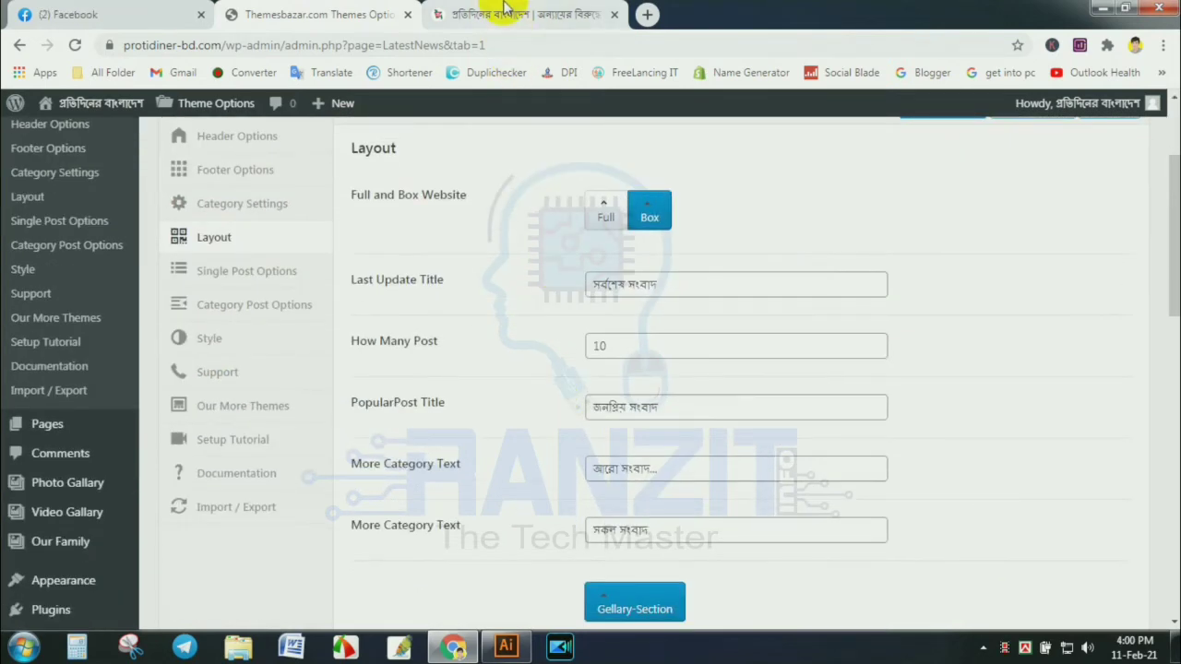
left_click(503, 7)
scroll(492, 403, "up", 15)
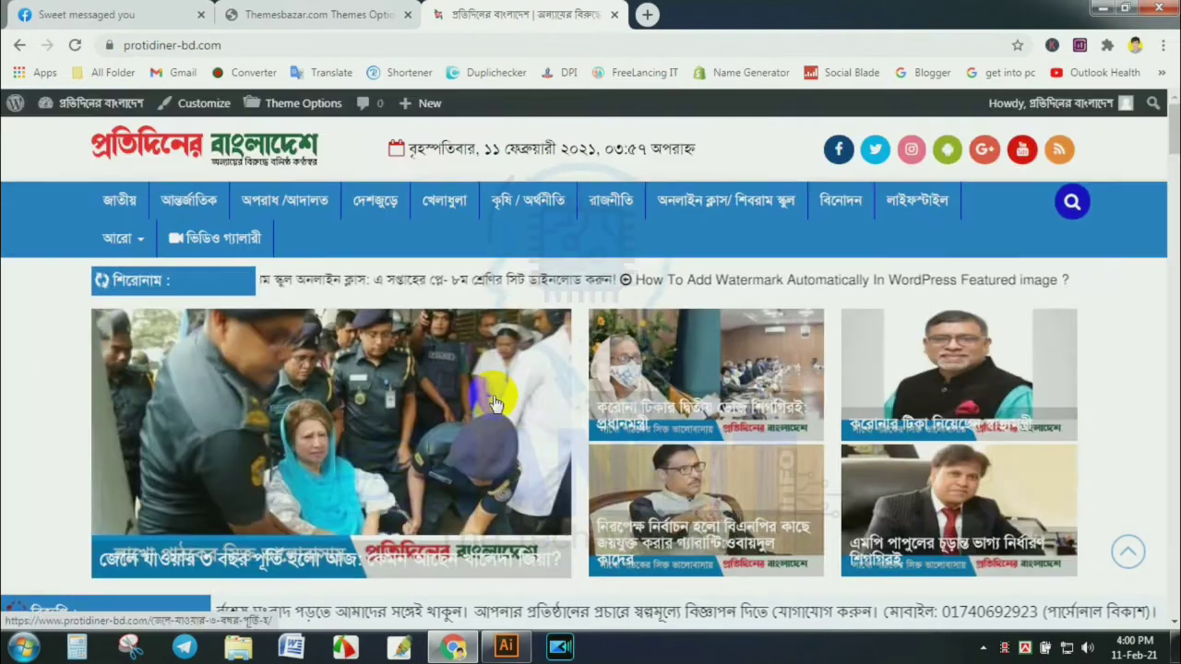
scroll(677, 318, "down", 5)
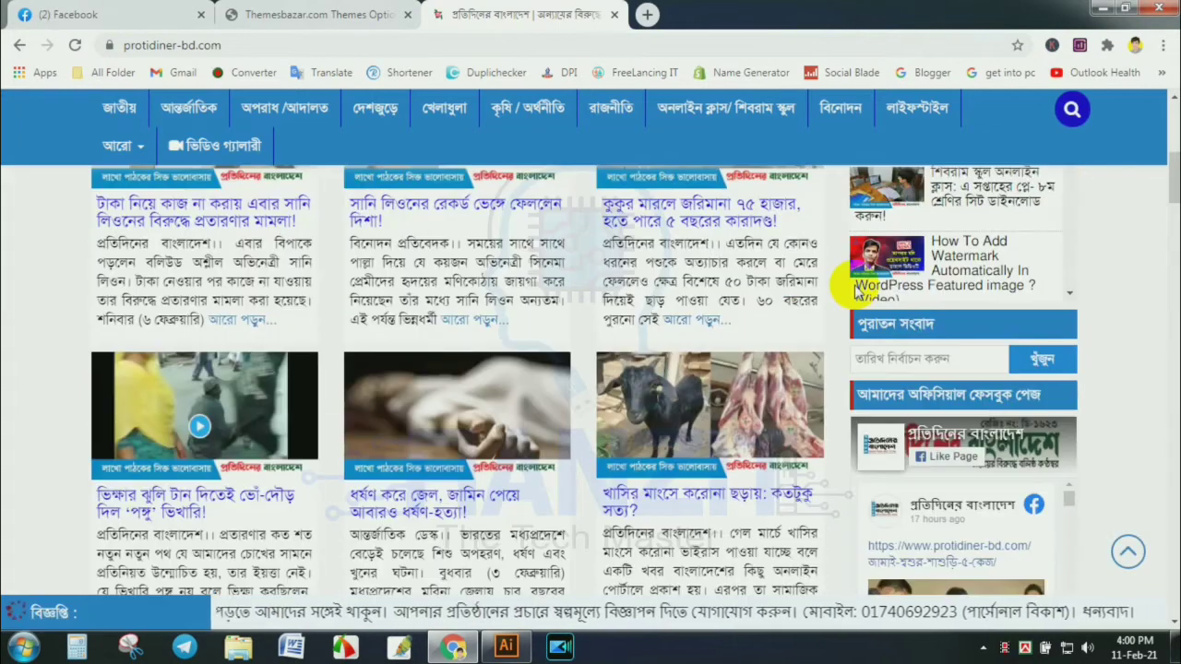
scroll(858, 293, "up", 2)
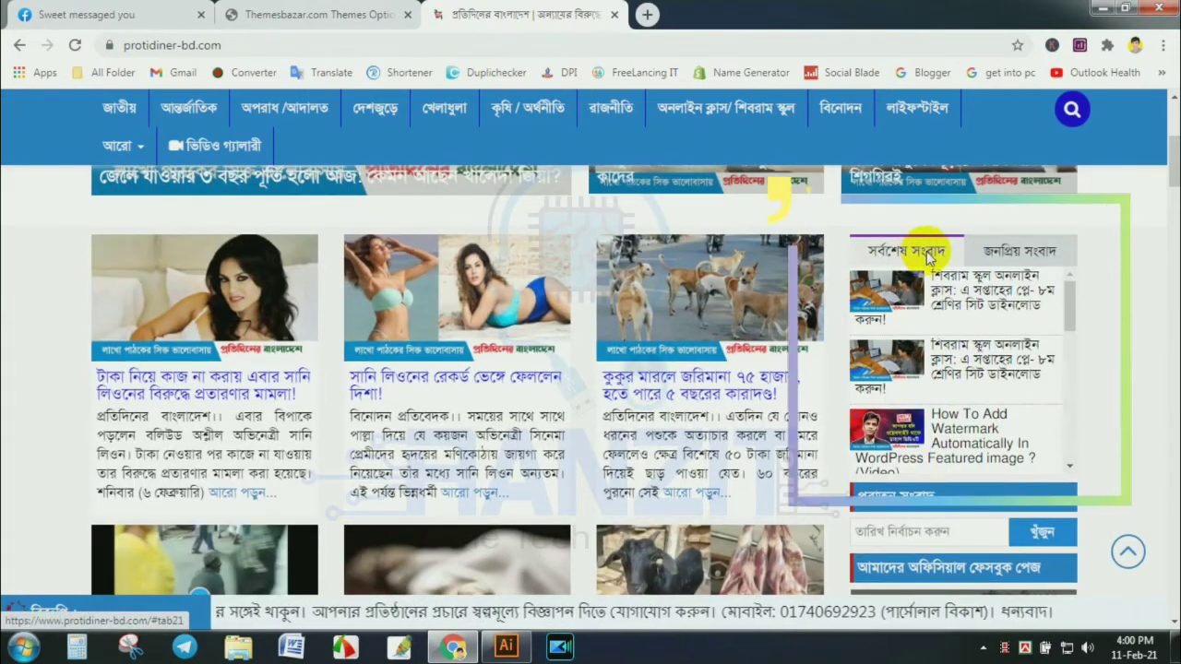
Return to the Layout options and review the Last Update Title and the remaining settings down to Search Title text
left_click(237, 13)
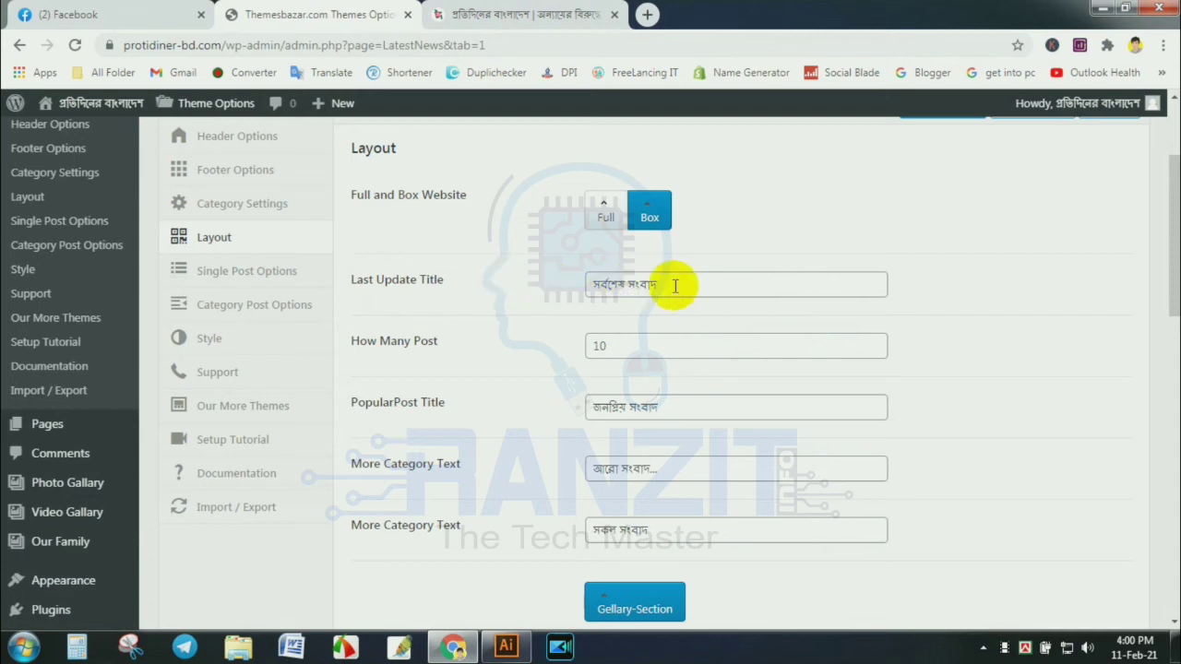
left_click(627, 287)
key("ctrl+a")
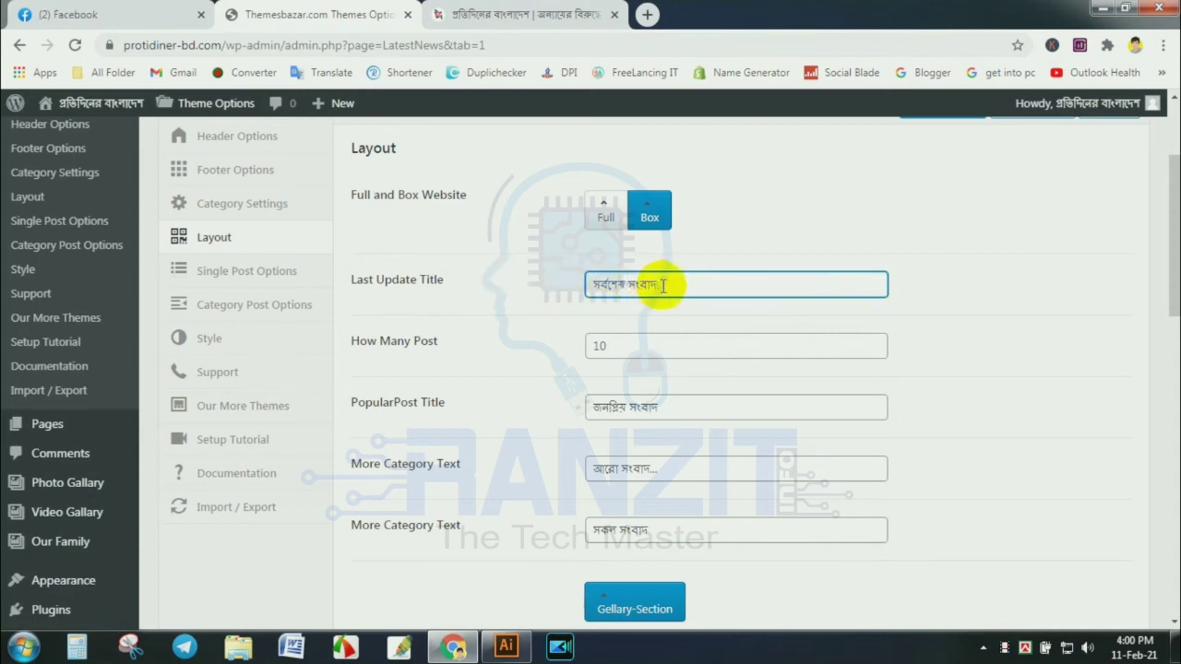
left_click_drag(663, 286, 575, 285)
scroll(635, 510, "down", 4)
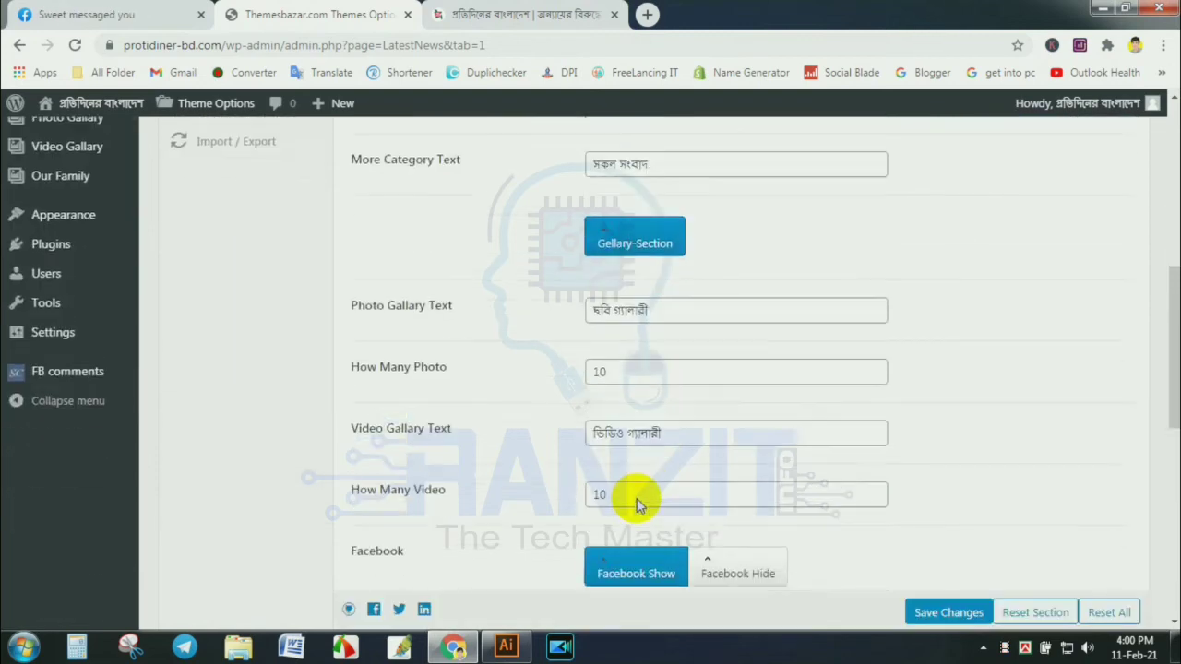
scroll(637, 498, "down", 7)
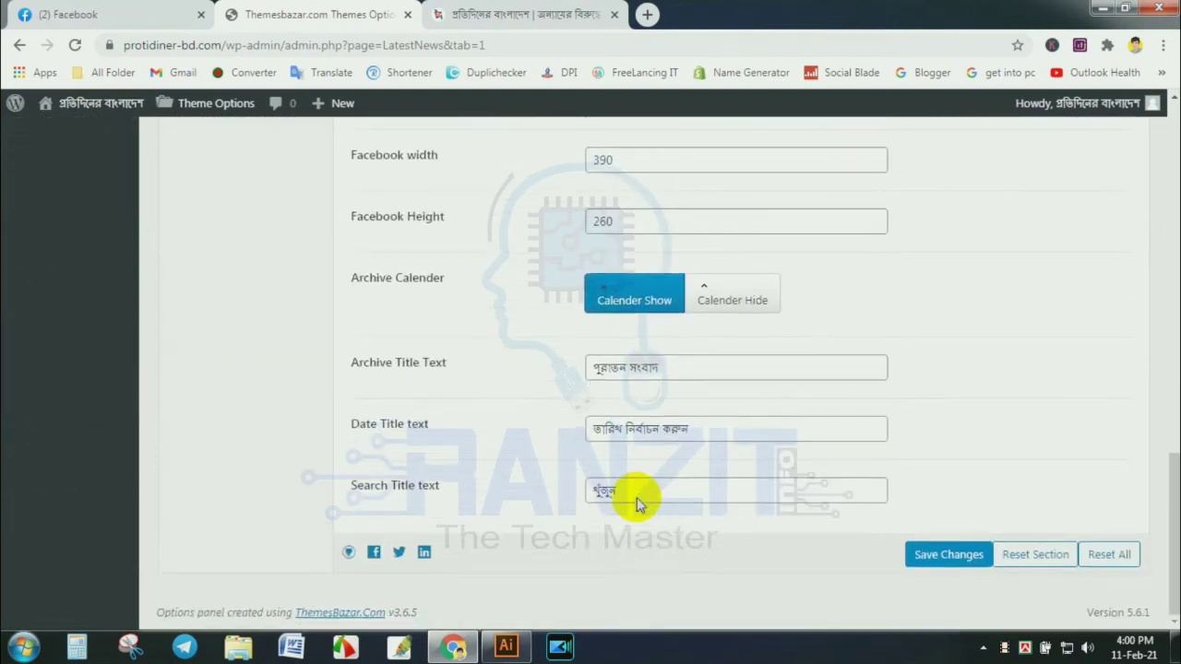
Review the Layout settings again, examining the Facebook Title text and the Facebook Link field
scroll(637, 498, "up", 5)
scroll(639, 504, "down", 1)
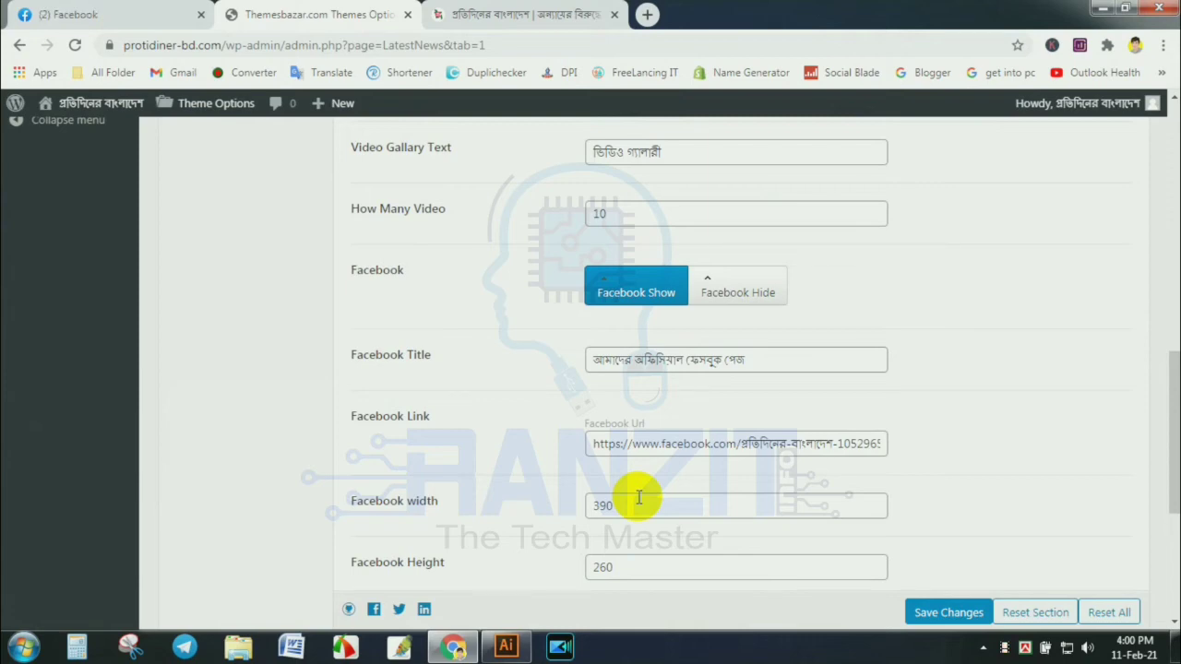
scroll(572, 424, "up", 10)
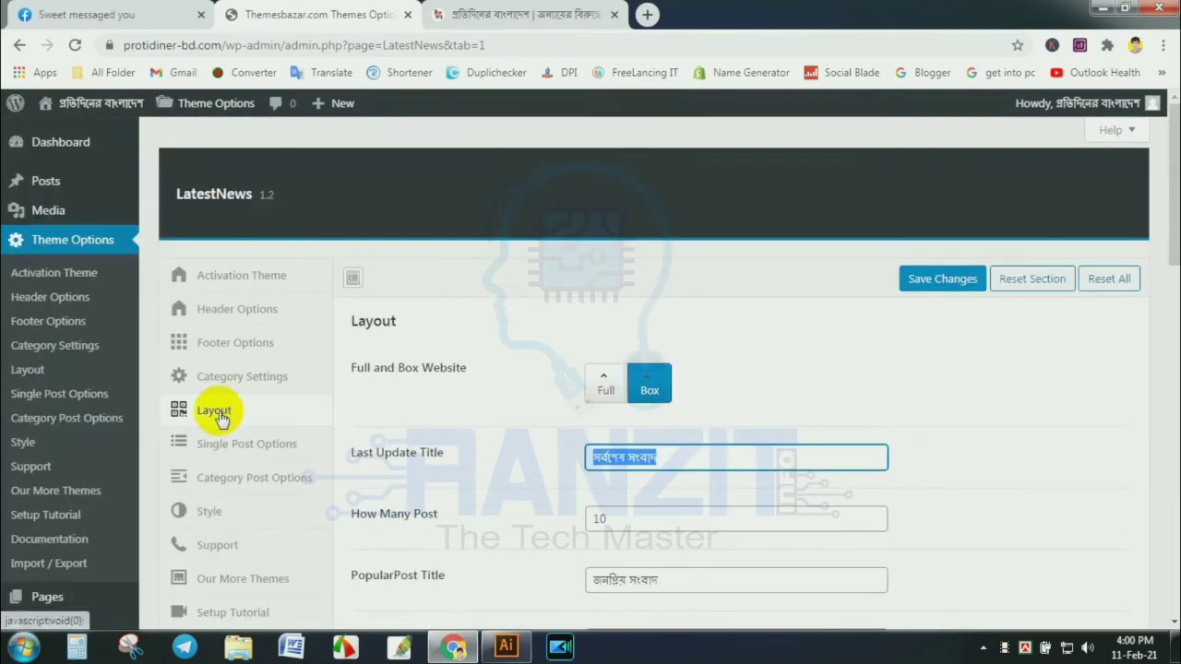
scroll(343, 395, "down", 10)
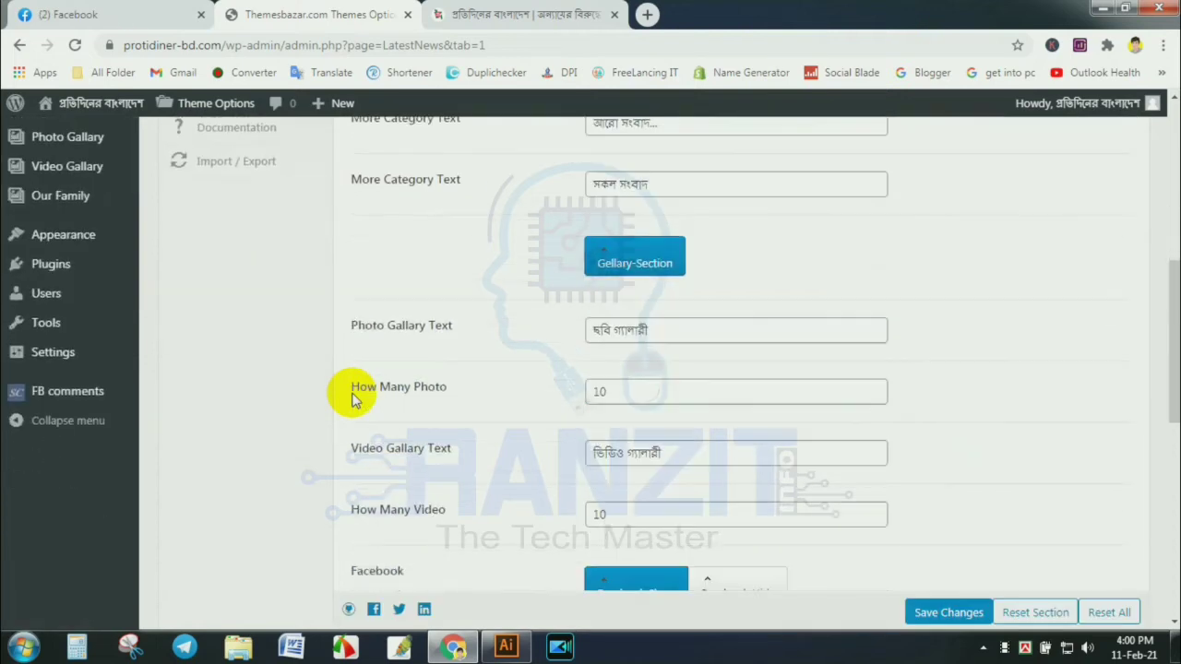
scroll(352, 394, "down", 3)
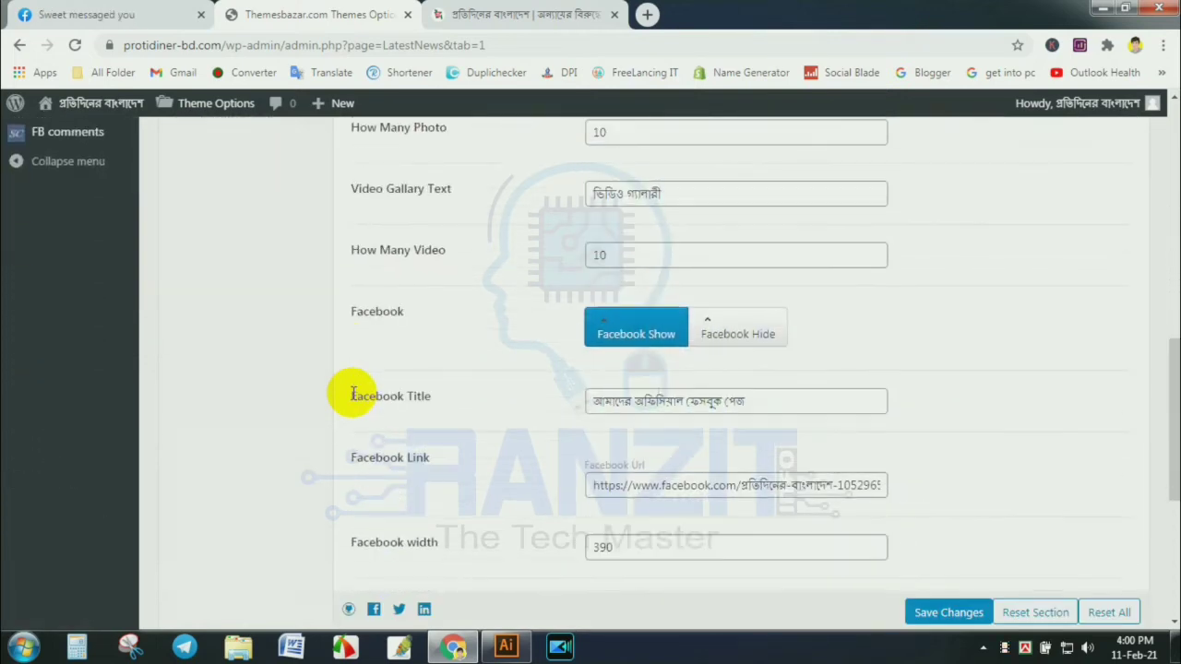
left_click_drag(371, 399, 443, 403)
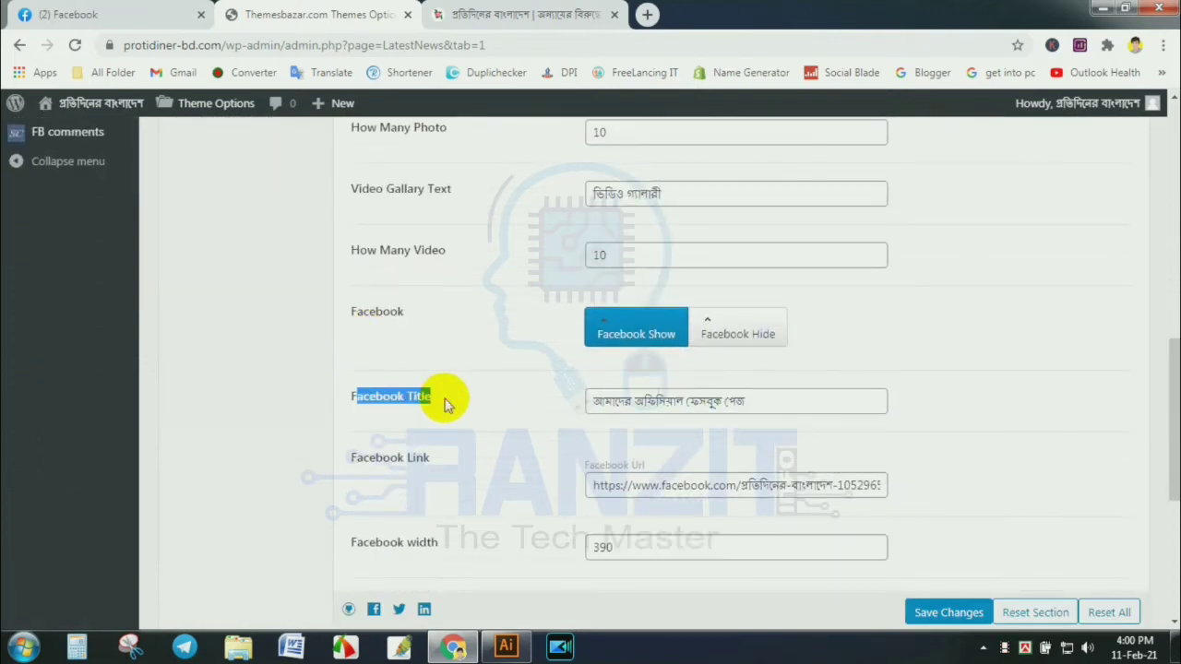
triple_click(762, 400)
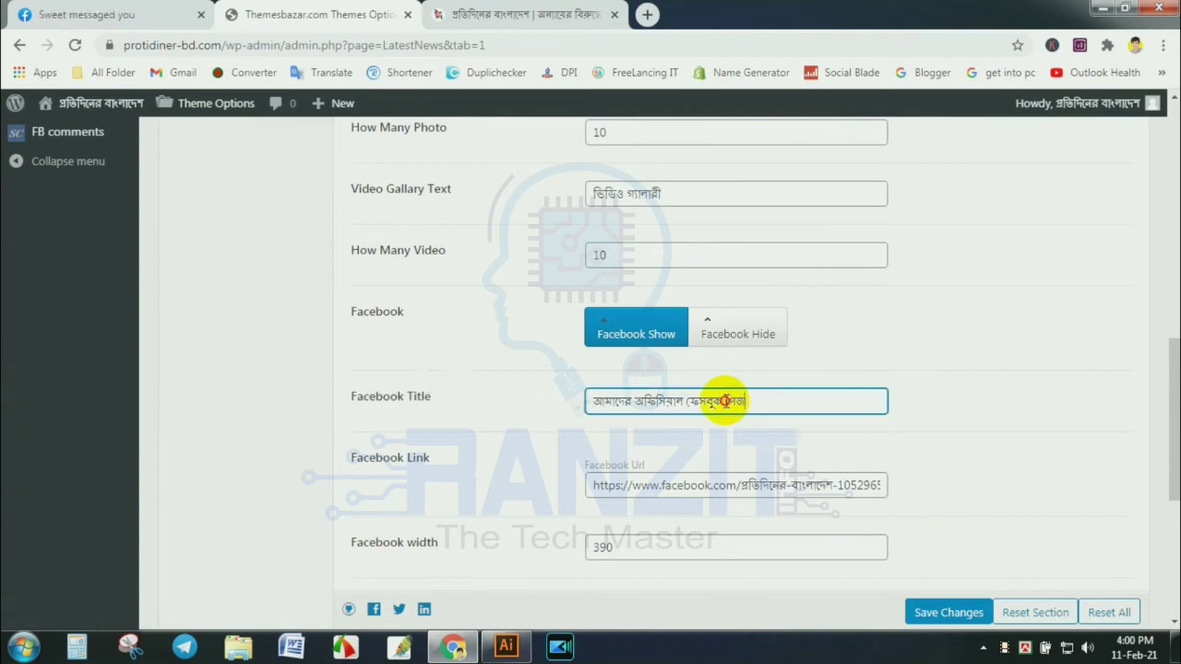
left_click(499, 417)
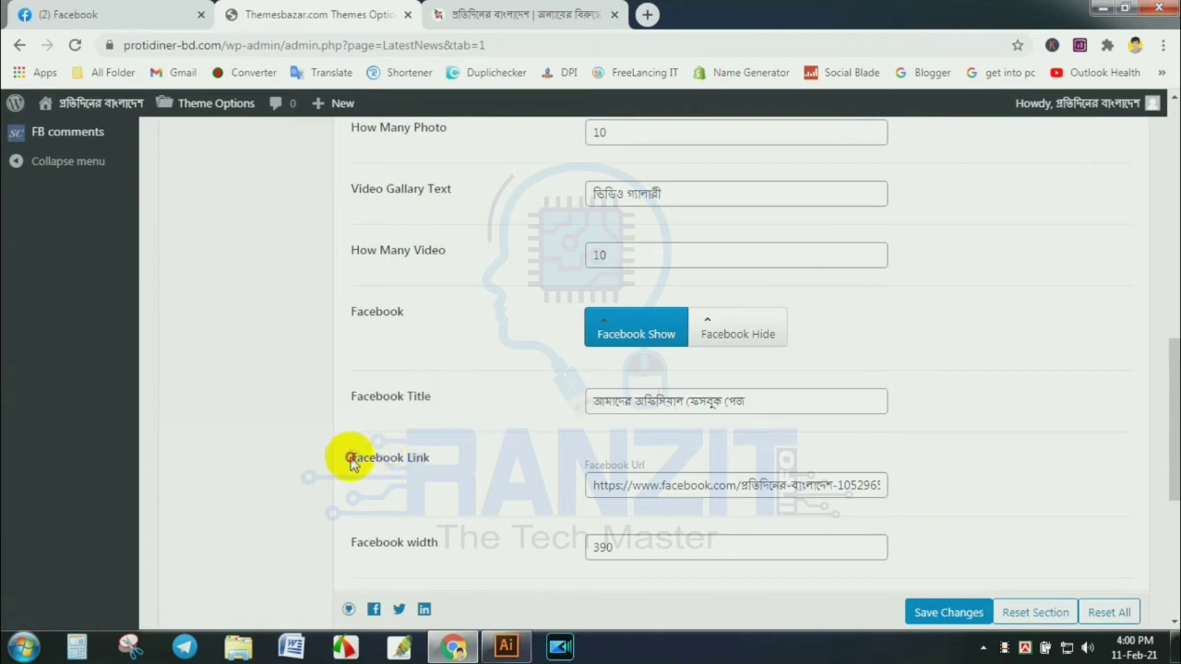
mouse_move(351, 461)
left_mouse_down()
mouse_move(448, 453)
mouse_move(443, 469)
mouse_move(365, 463)
left_mouse_up()
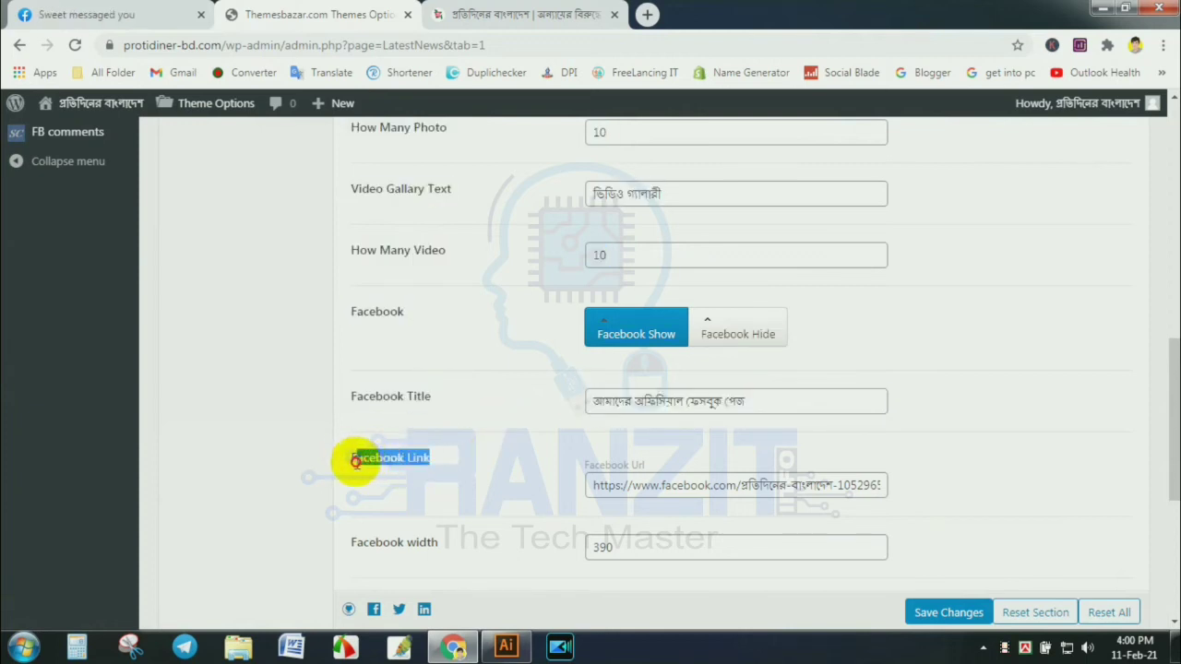
left_click(452, 459)
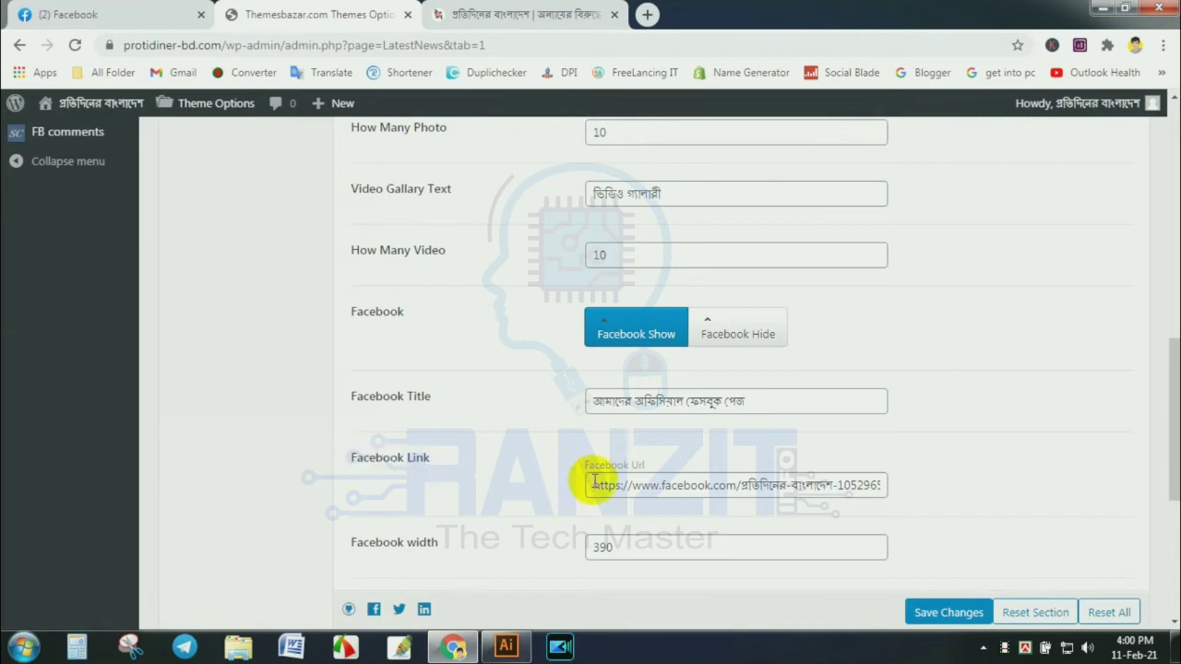
Close the Facebook browser tab and inspect the full page address in the Facebook Link setting
scroll(658, 482, "down", 1)
left_click(200, 14)
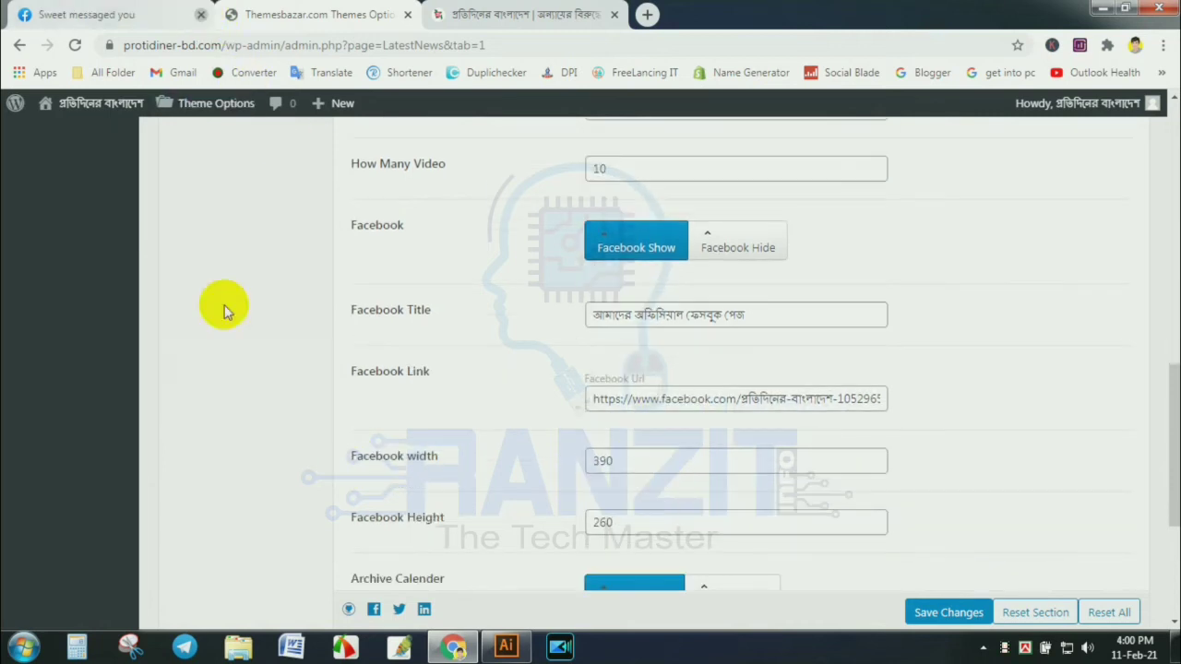
left_click(690, 399)
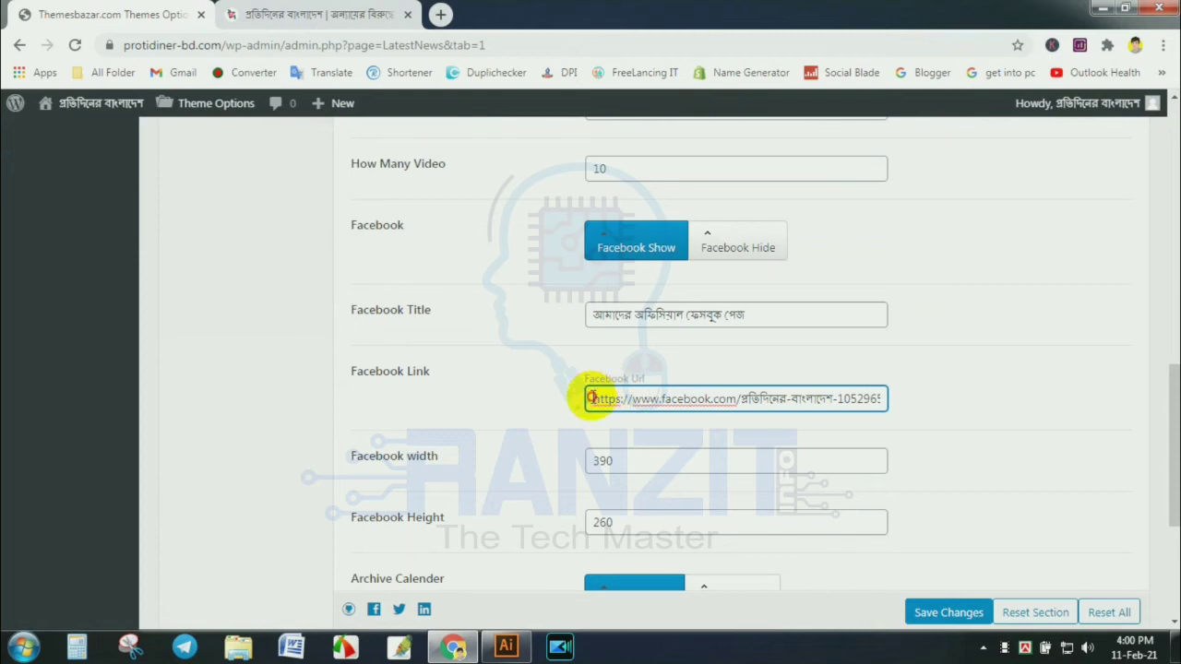
left_click_drag(592, 399, 904, 401)
left_click(839, 399)
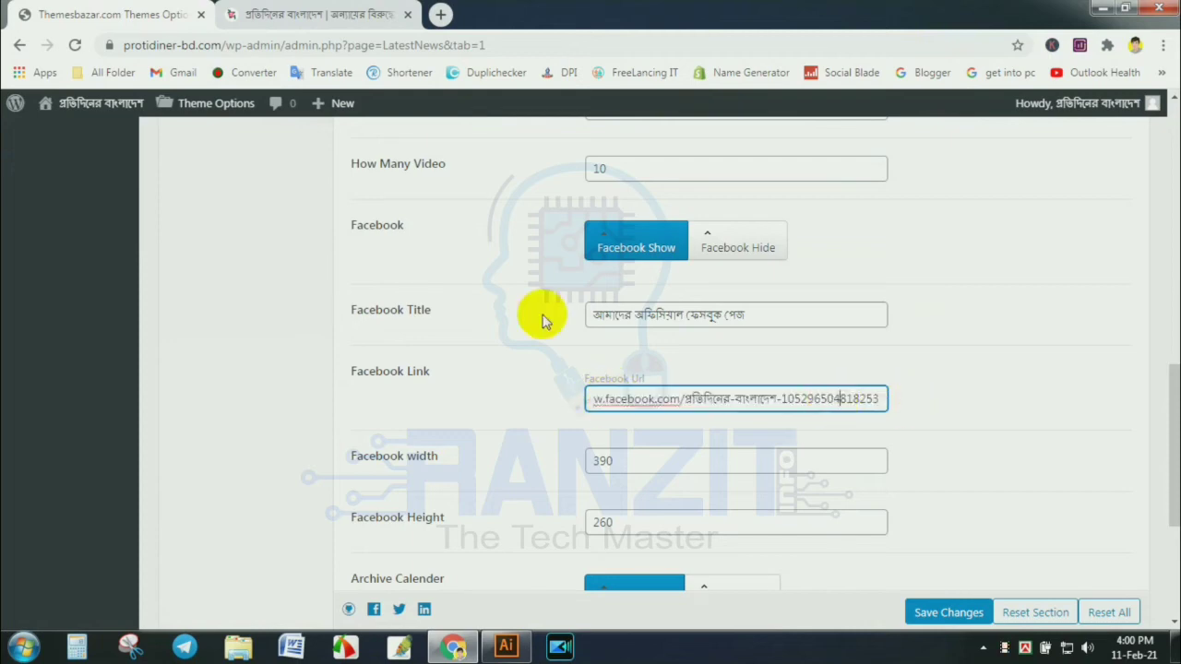
Check the Facebook page box in the homepage sidebar against the theme's Facebook title and link settings
left_click(317, 11)
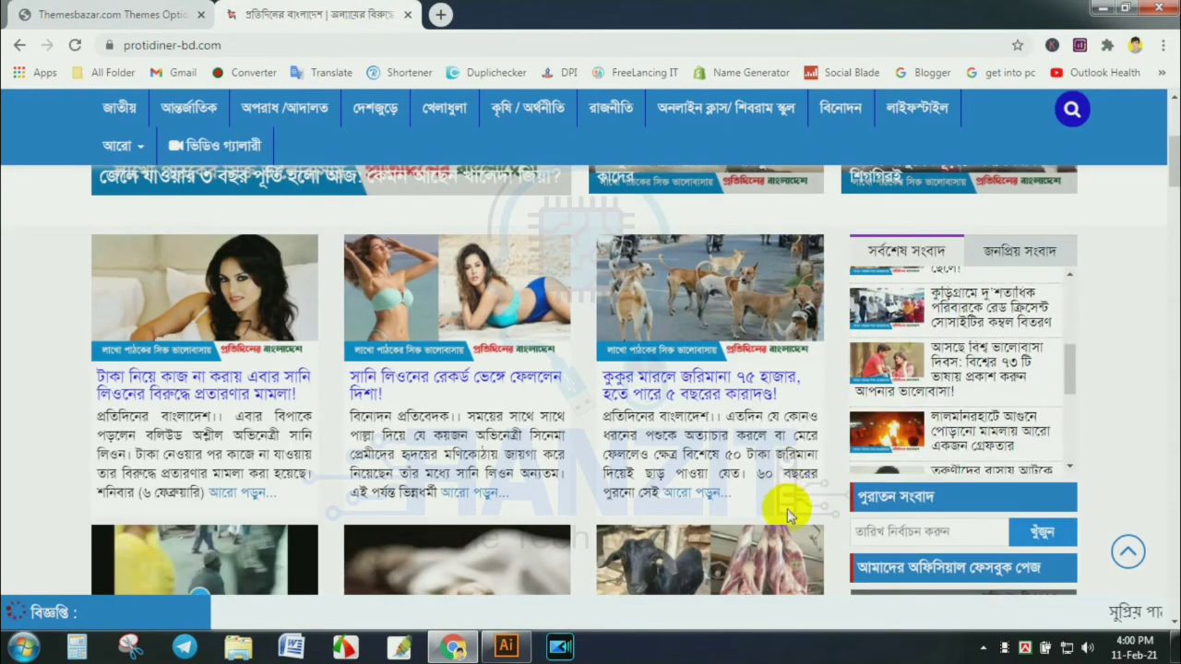
scroll(812, 461, "down", 2)
scroll(875, 416, "down", 2)
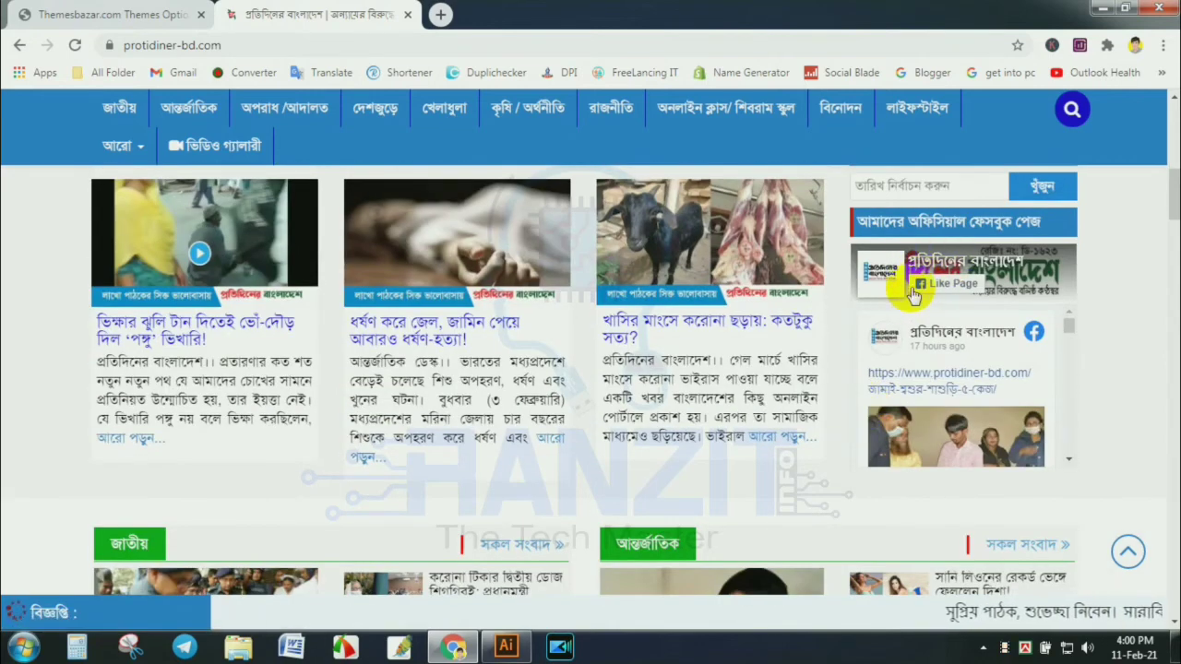
left_click(144, 7)
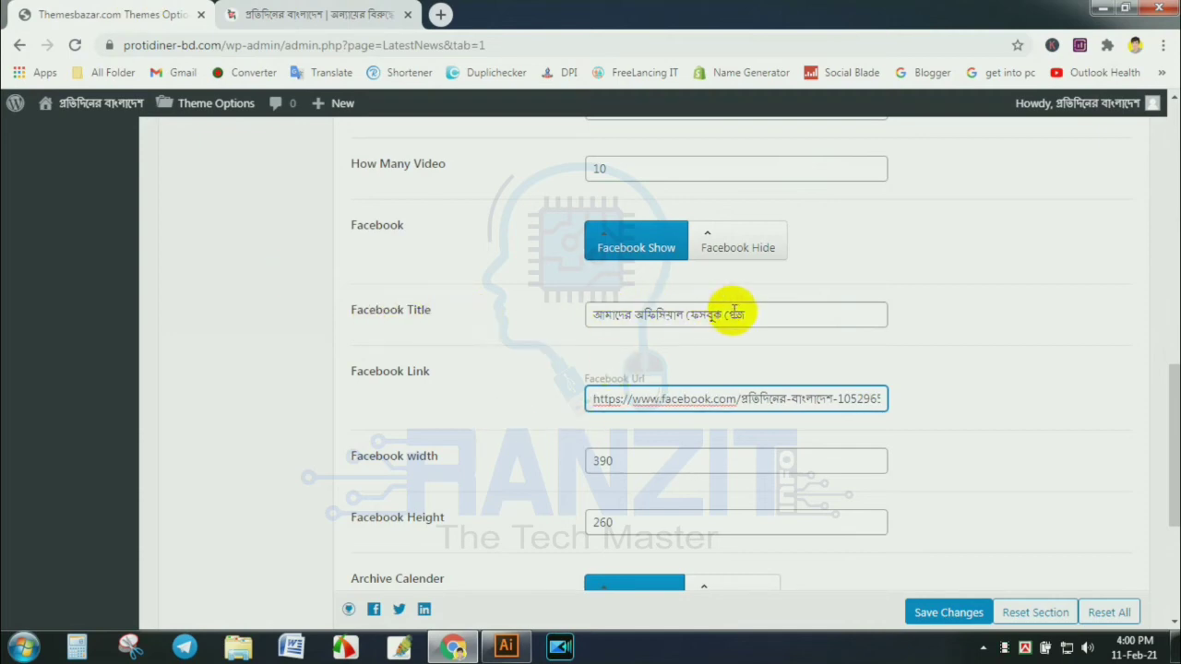
left_click(334, 11)
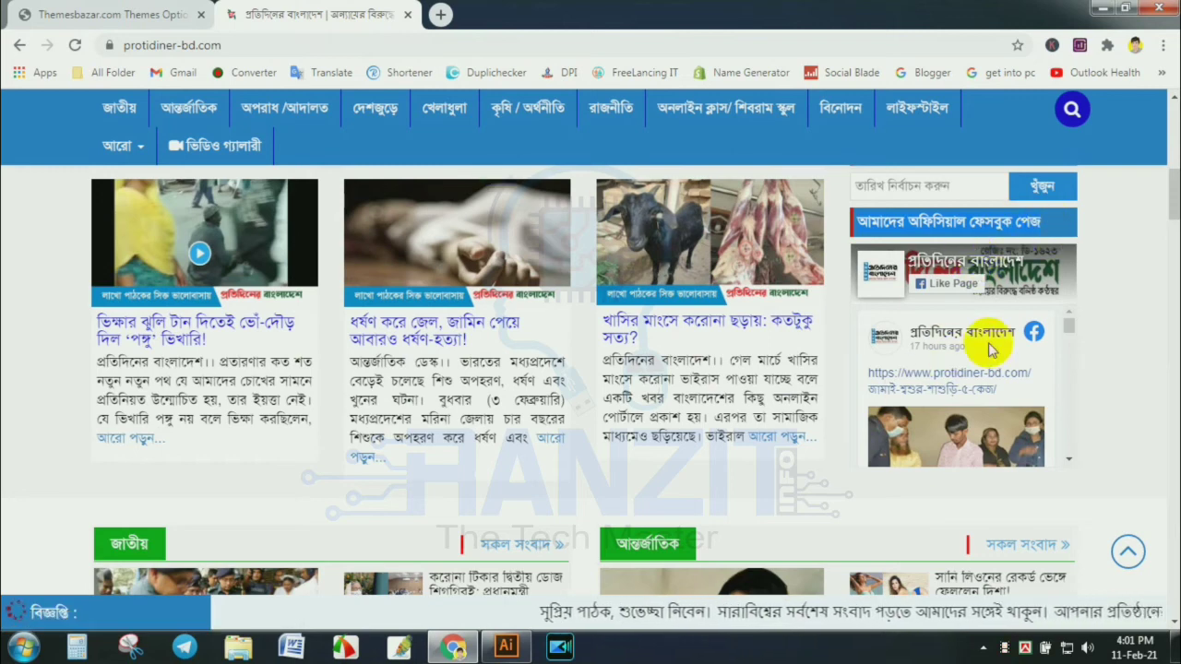
scroll(969, 420, "down", 1)
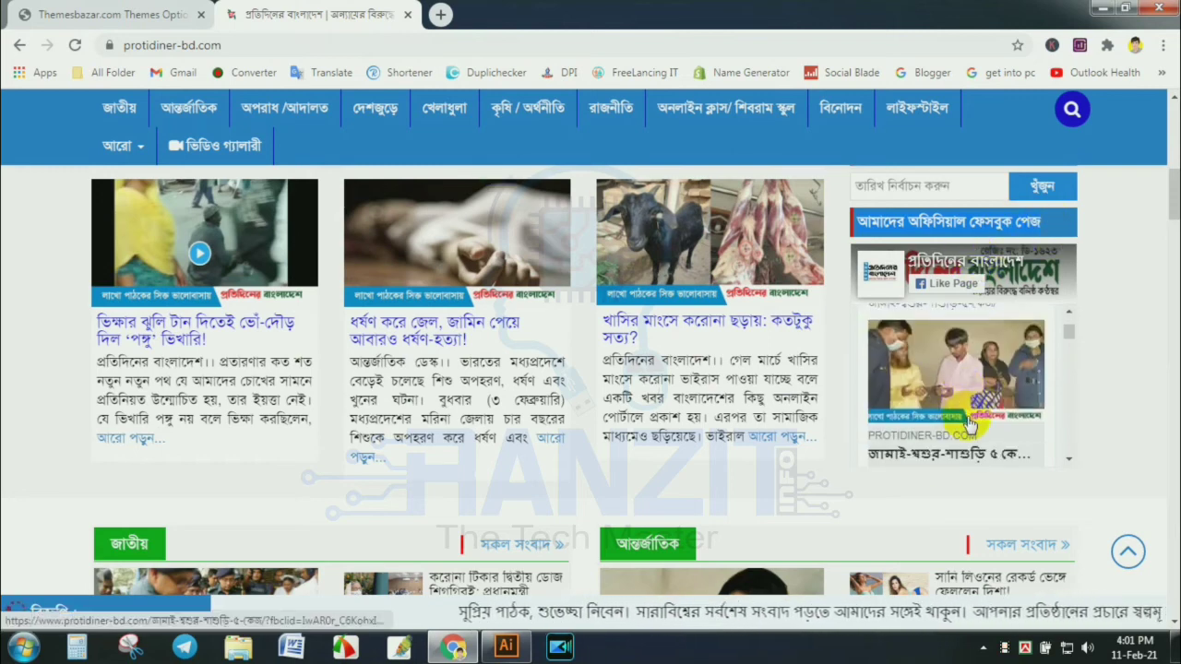
Return to the theme's Layout options and save them
left_click(87, 15)
scroll(626, 396, "down", 4)
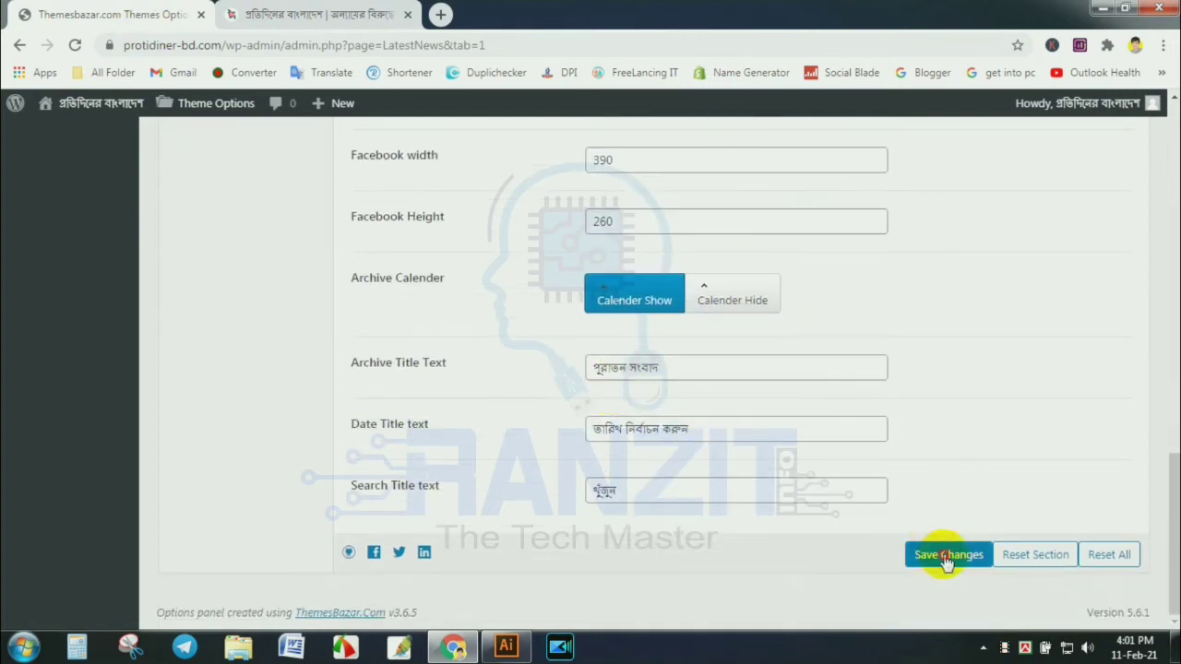
left_click(947, 559)
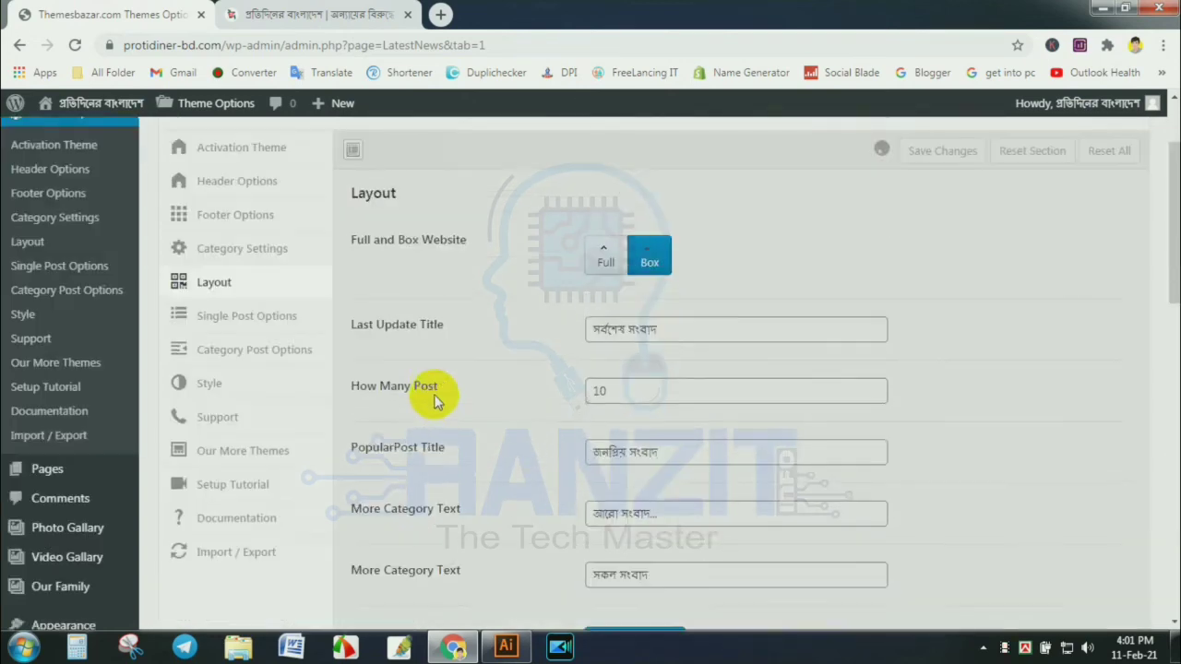
scroll(433, 394, "up", 2)
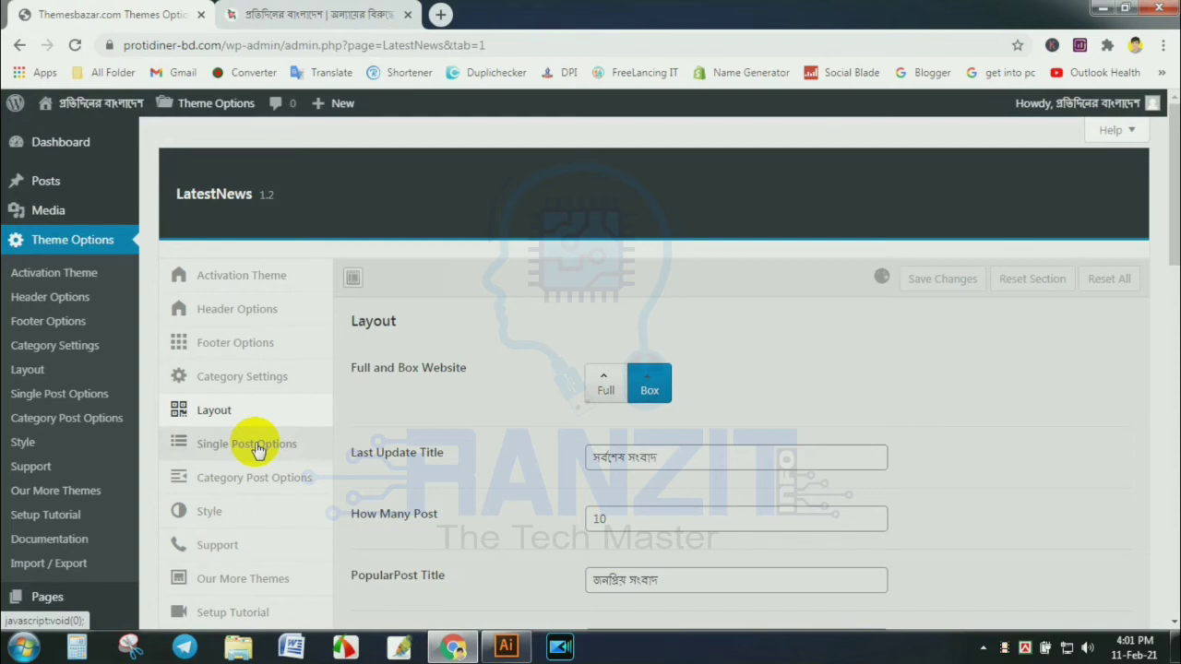
scroll(628, 400, "down", 10)
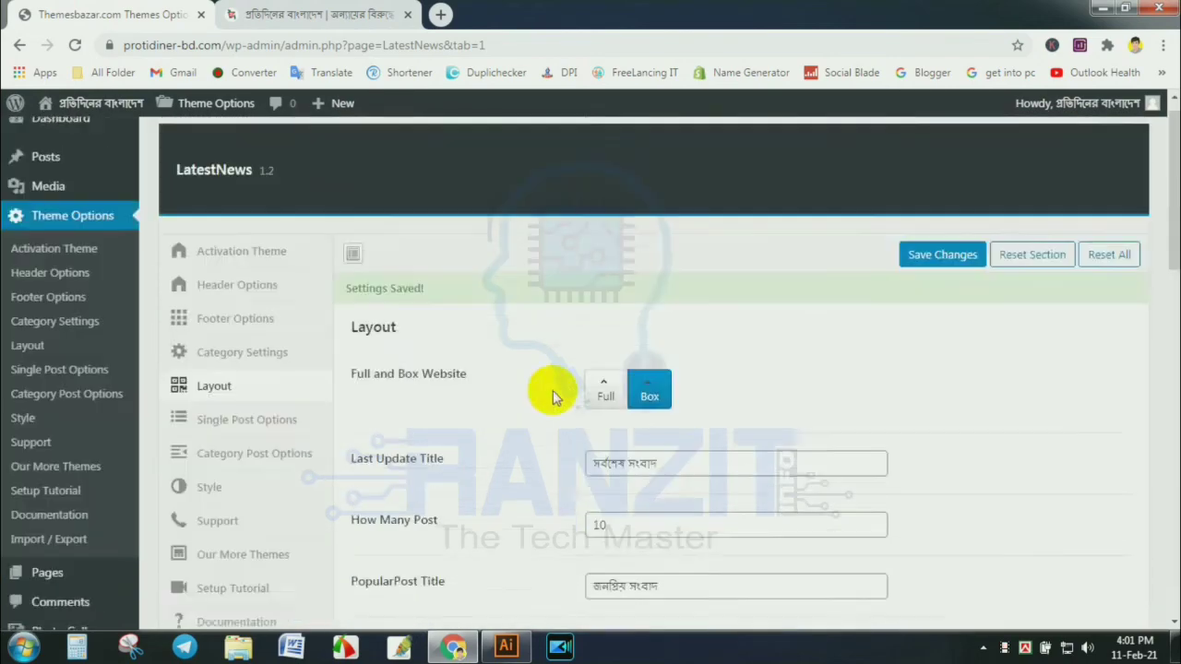
Open the homepage's lead story and examine its reporter line, publish time, view count, comment box and related news
left_click(338, 14)
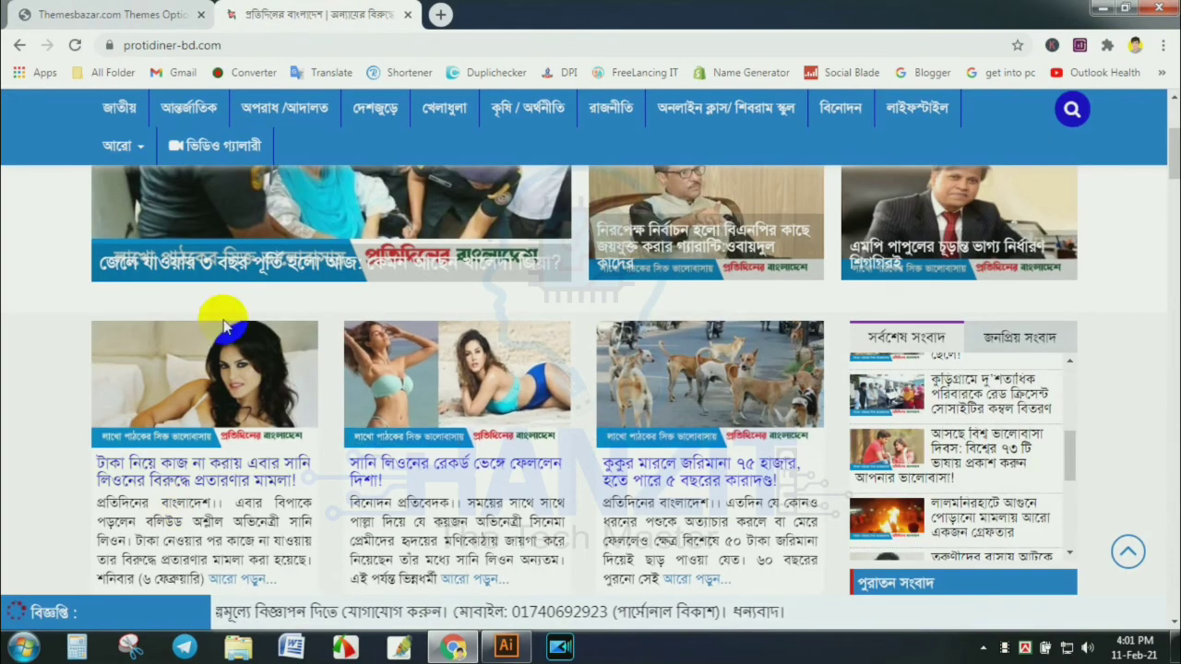
left_click(235, 268)
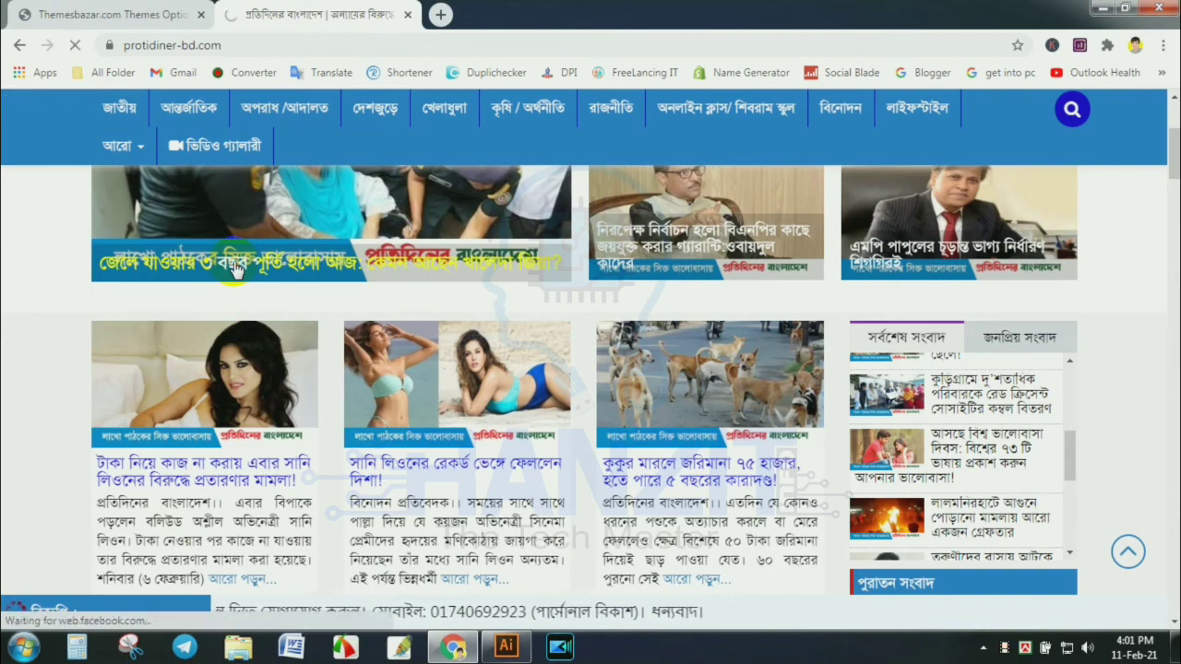
scroll(429, 441, "down", 3)
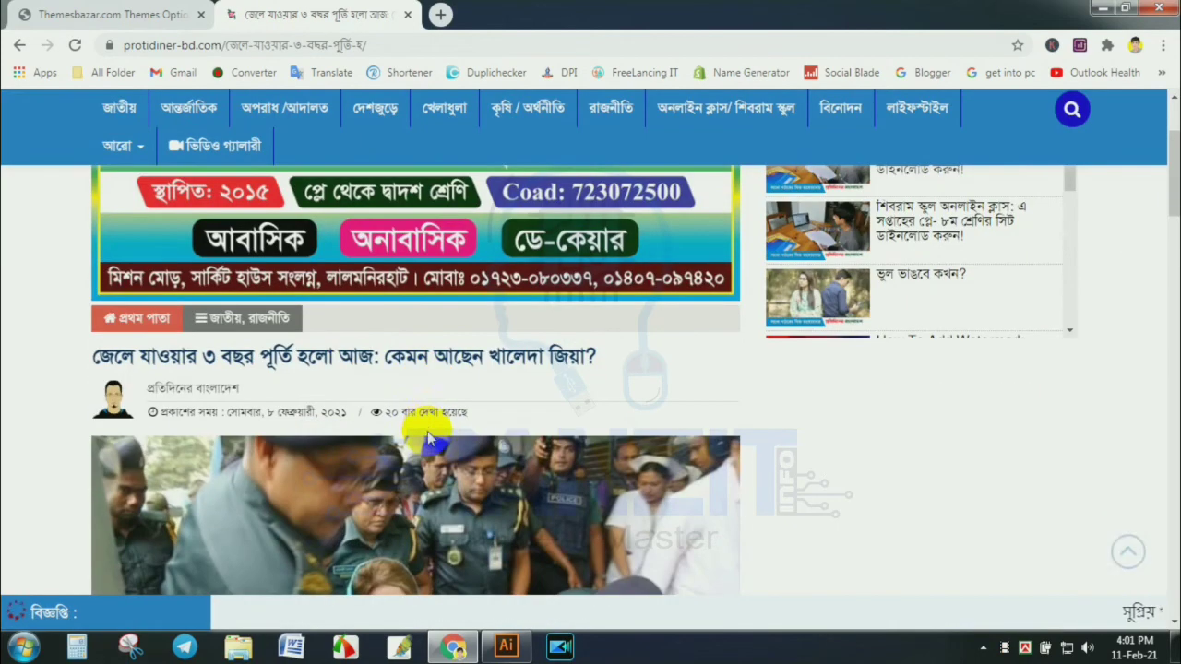
scroll(424, 419, "down", 1)
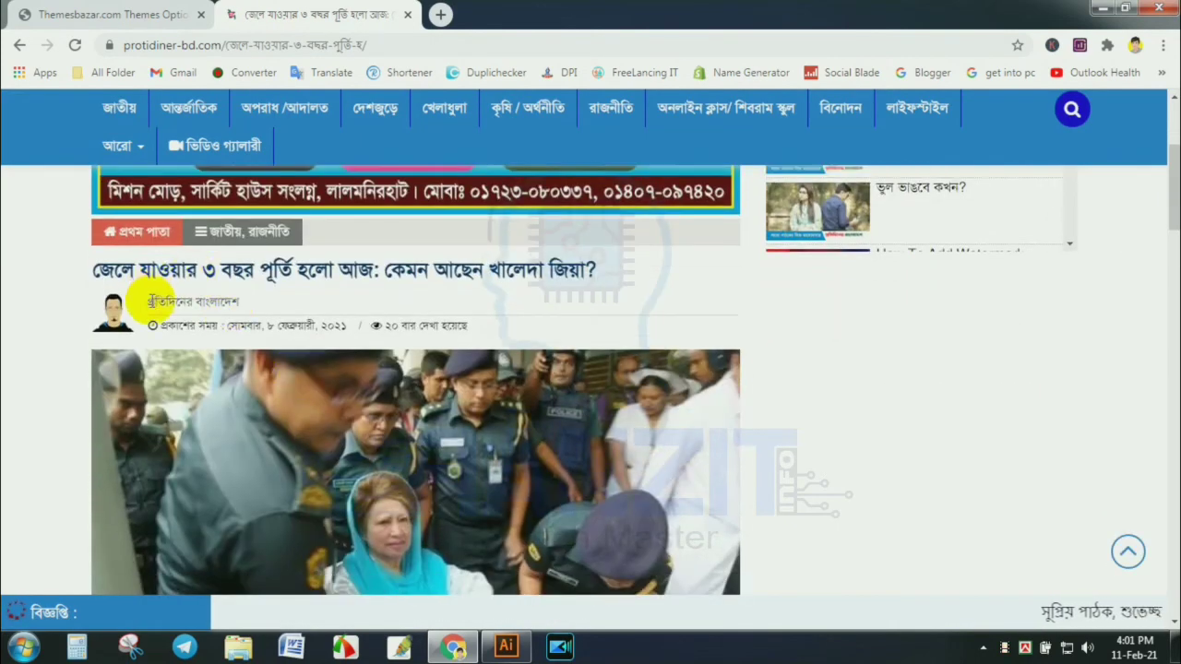
left_click_drag(152, 300, 488, 329)
scroll(486, 324, "down", 5)
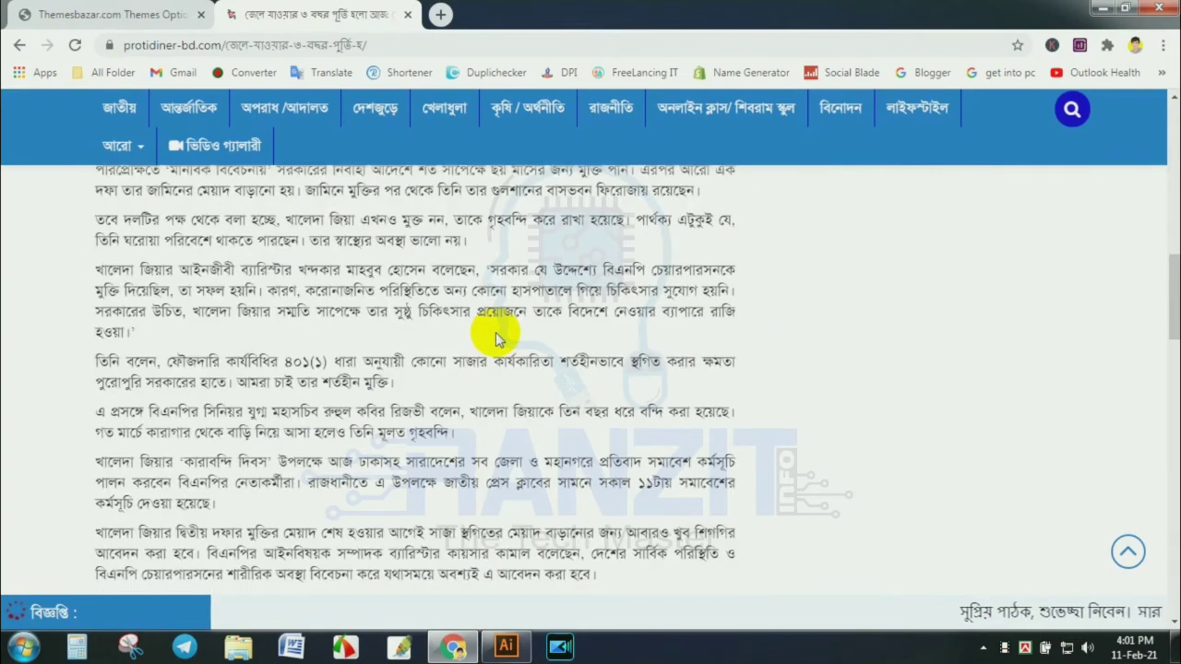
scroll(489, 327, "down", 7)
scroll(369, 332, "up", 2)
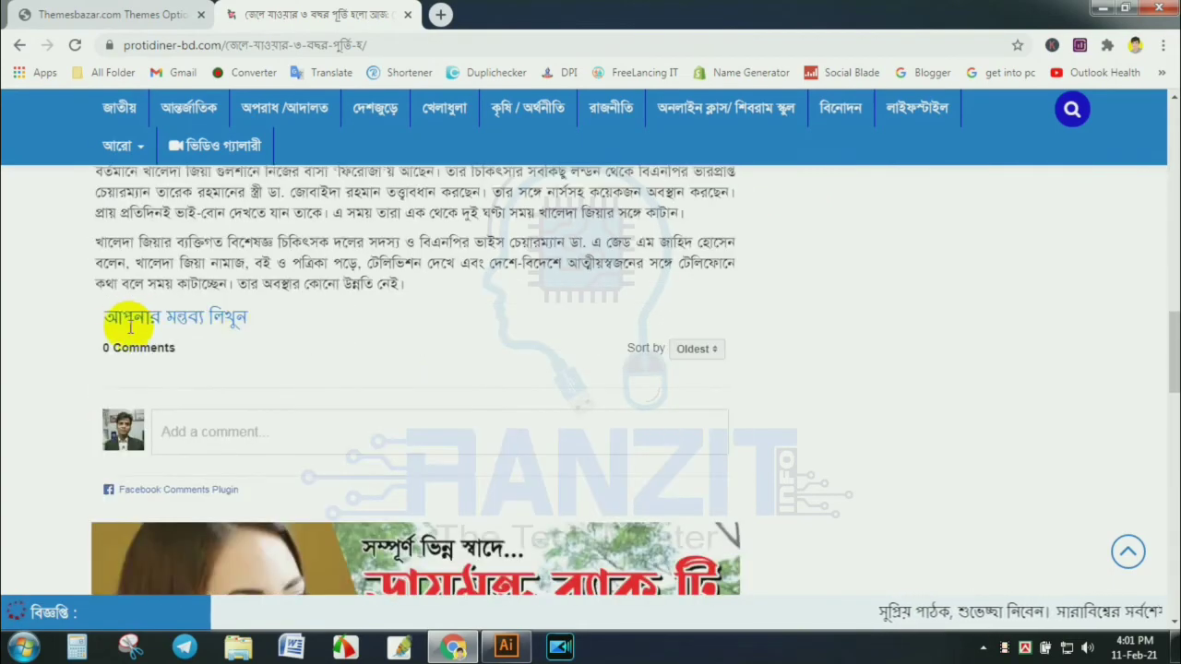
scroll(130, 328, "down", 15)
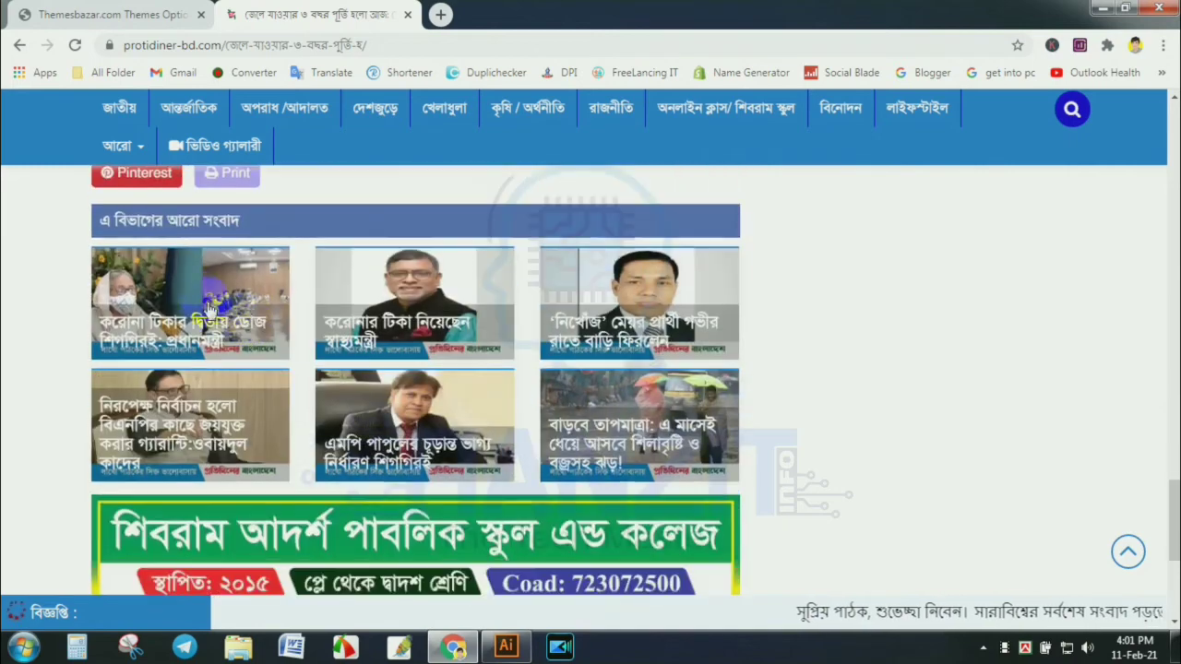
scroll(208, 310, "up", 3)
scroll(348, 445, "down", 5)
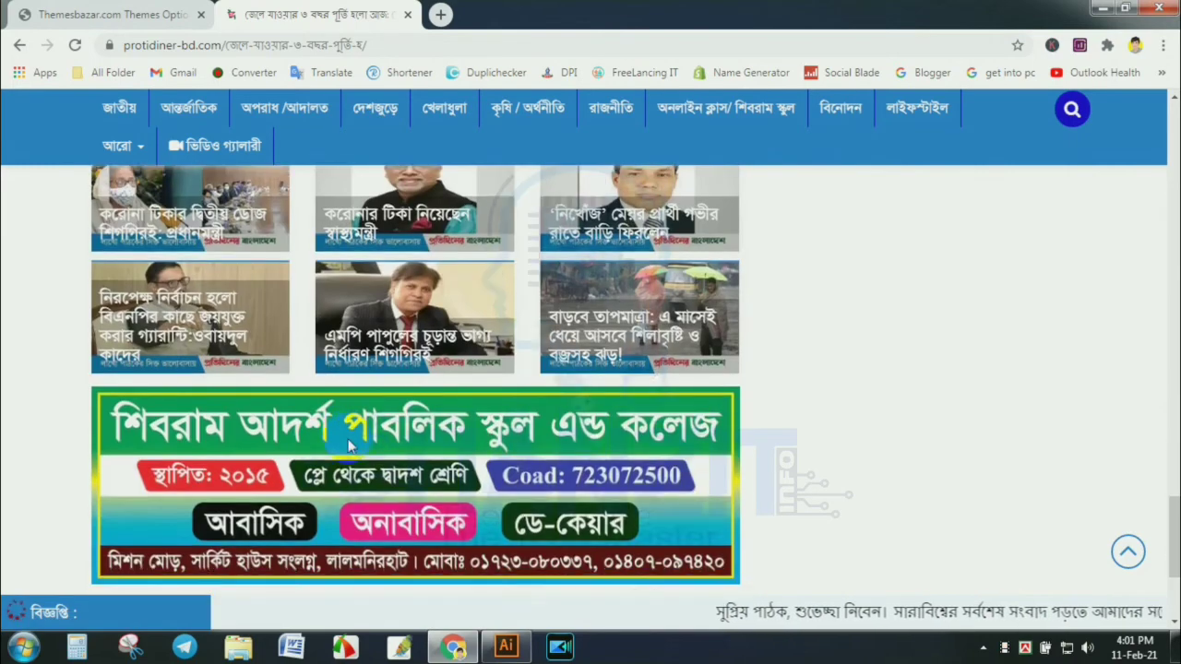
scroll(349, 446, "down", 3)
Open the theme's Single Post Options and compare the Home Text setting with the home link above the article's headline
key("ctrl+shift+Tab")
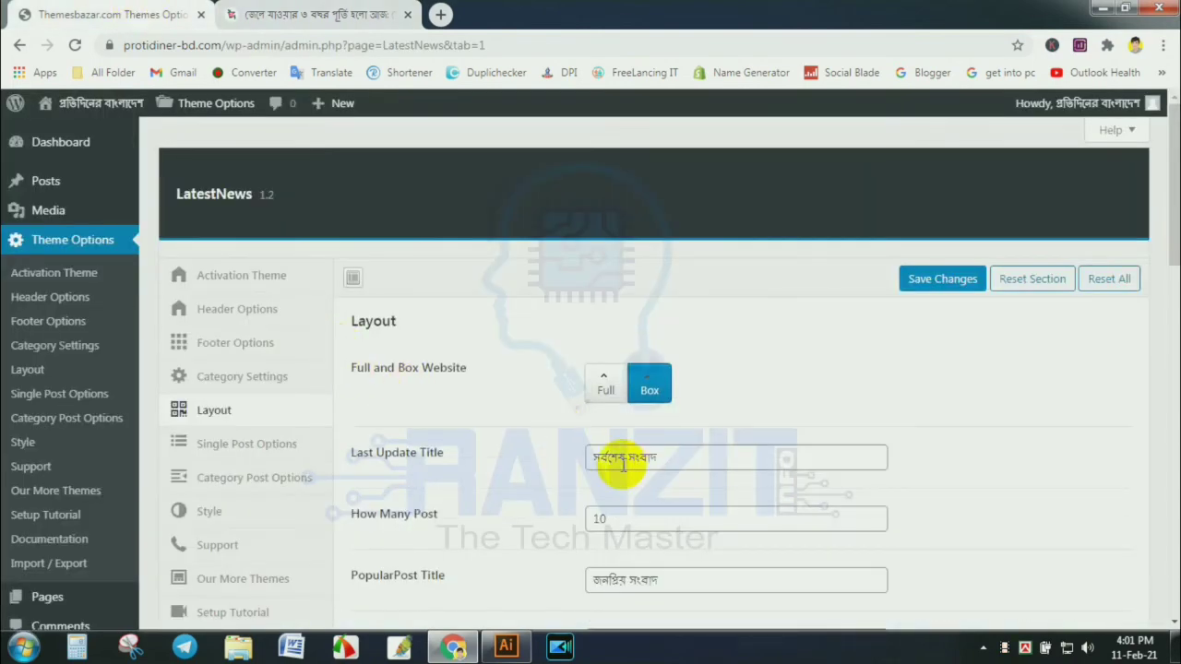
left_click(231, 447)
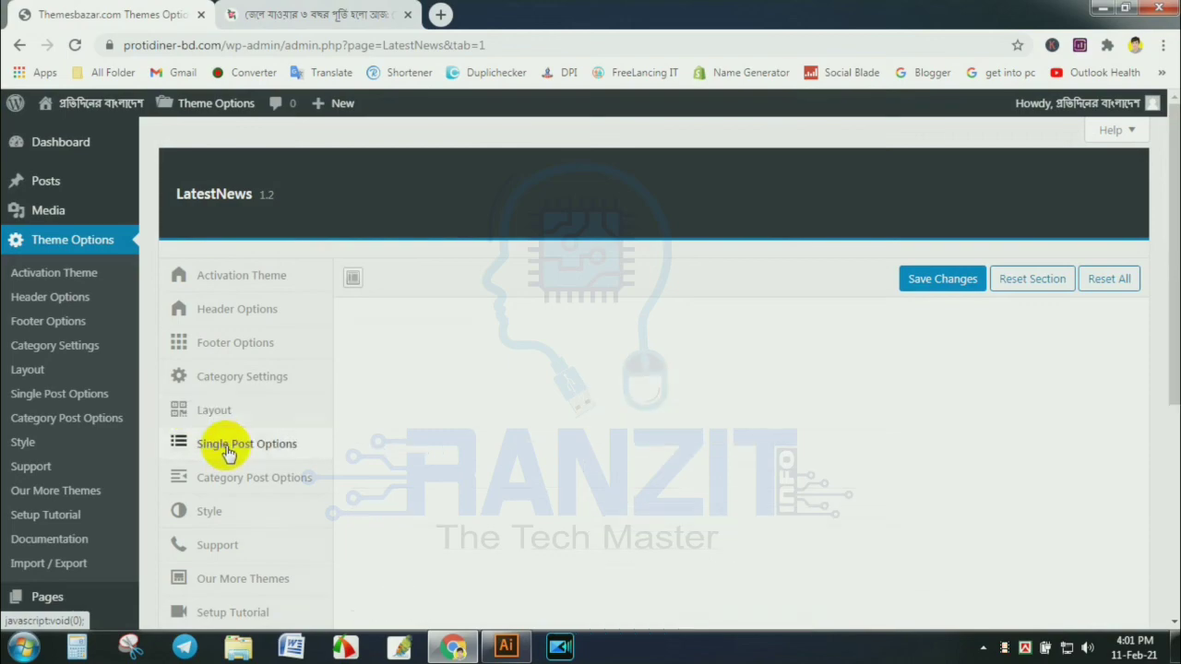
left_click(642, 375)
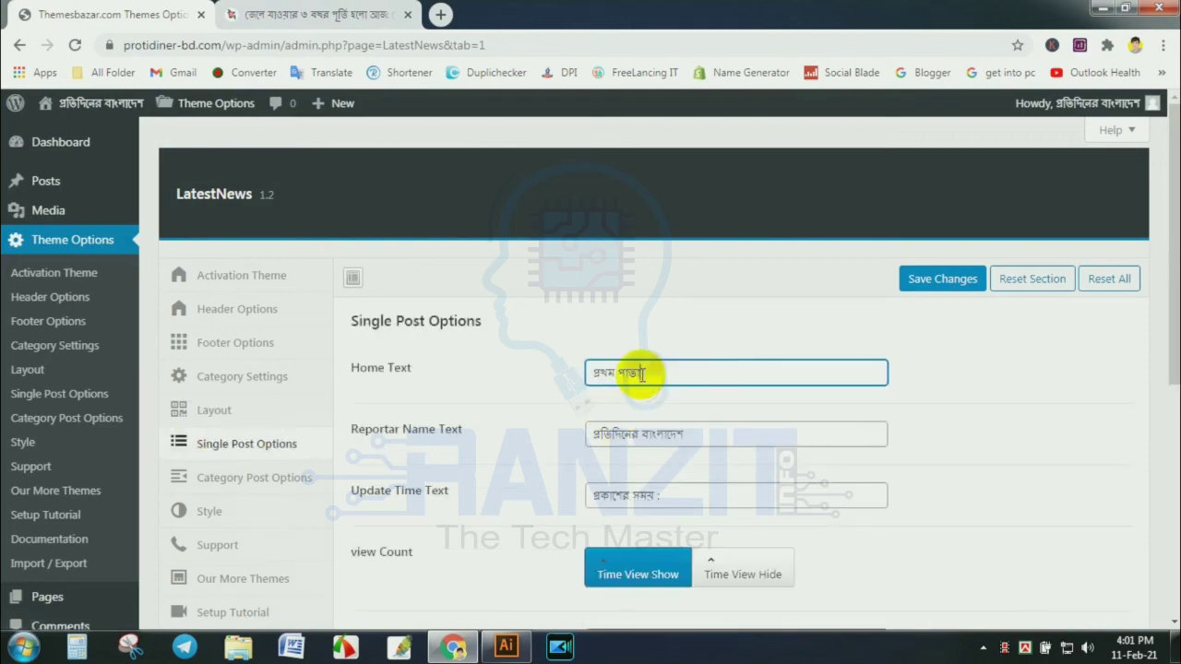
left_click(275, 10)
scroll(282, 295, "up", 10)
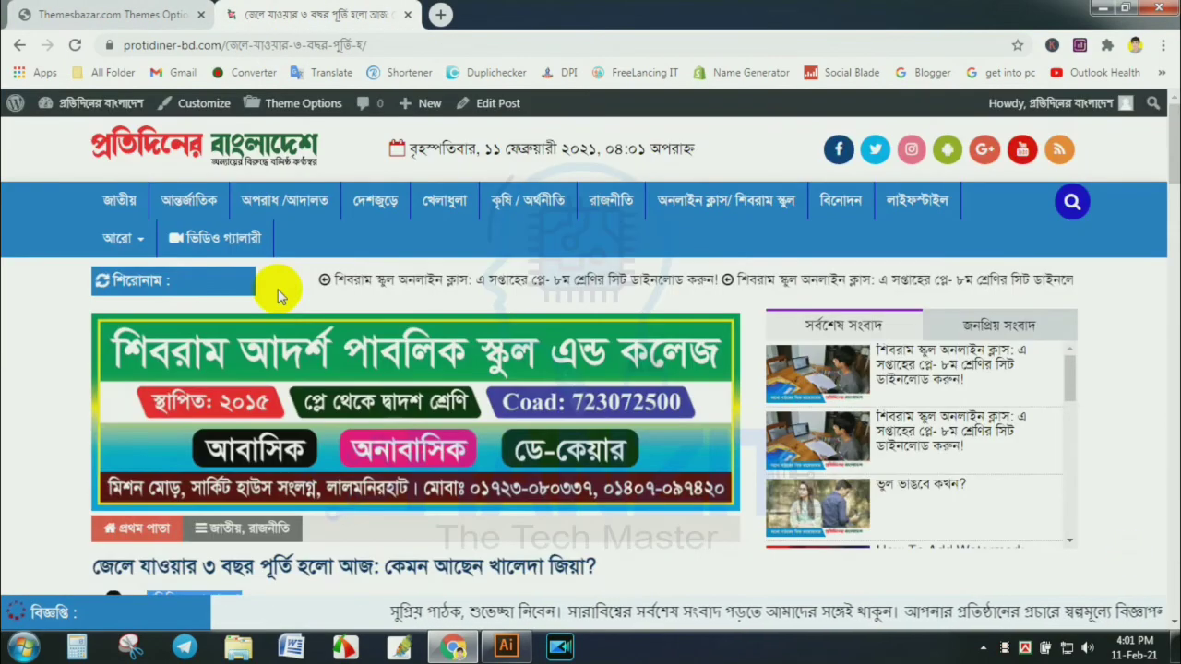
scroll(282, 296, "down", 3)
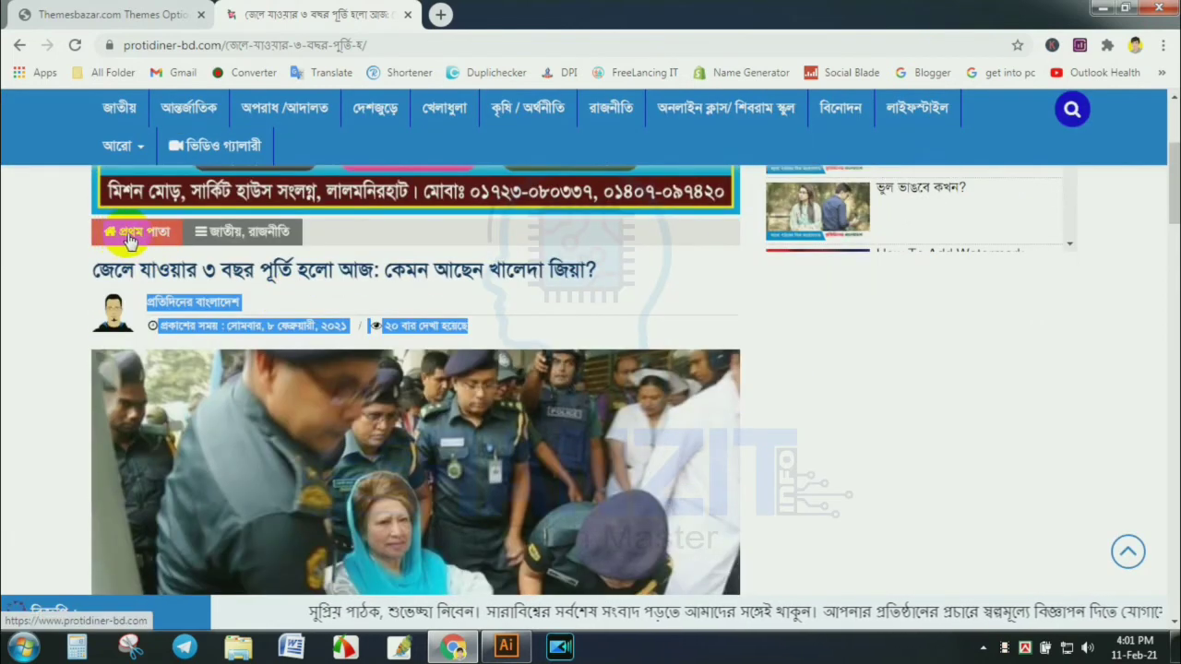
key("ctrl+1")
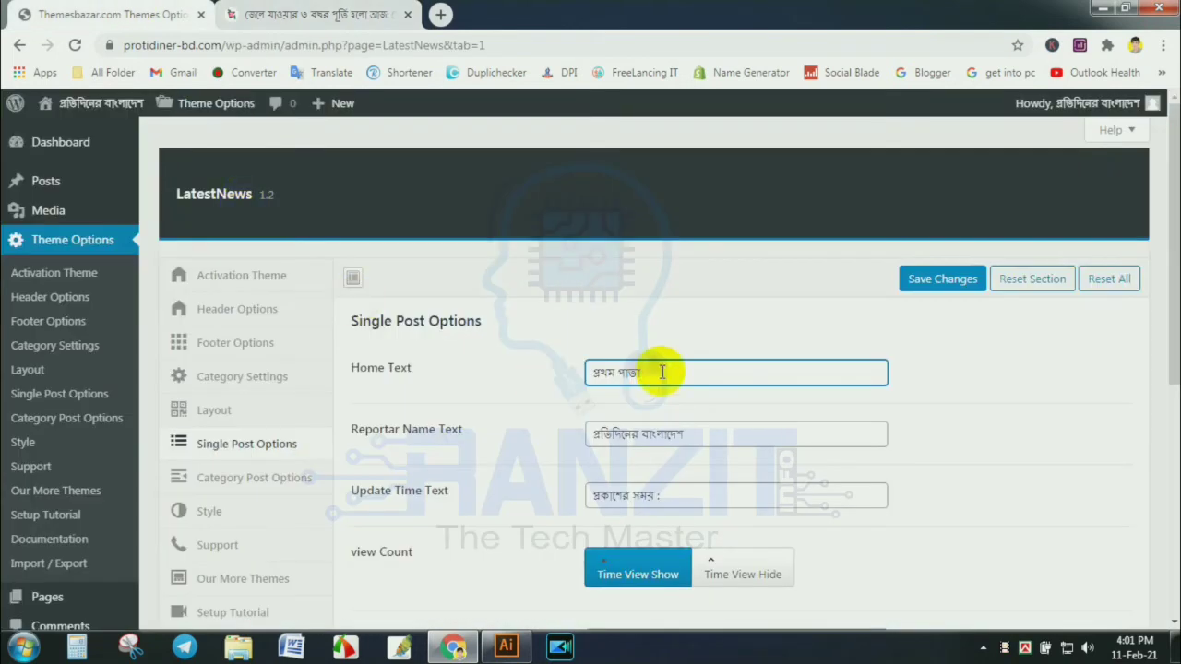
Compare the reporter line below the article's headline with the Reportar Name Text setting in Single Post Options
left_click(307, 20)
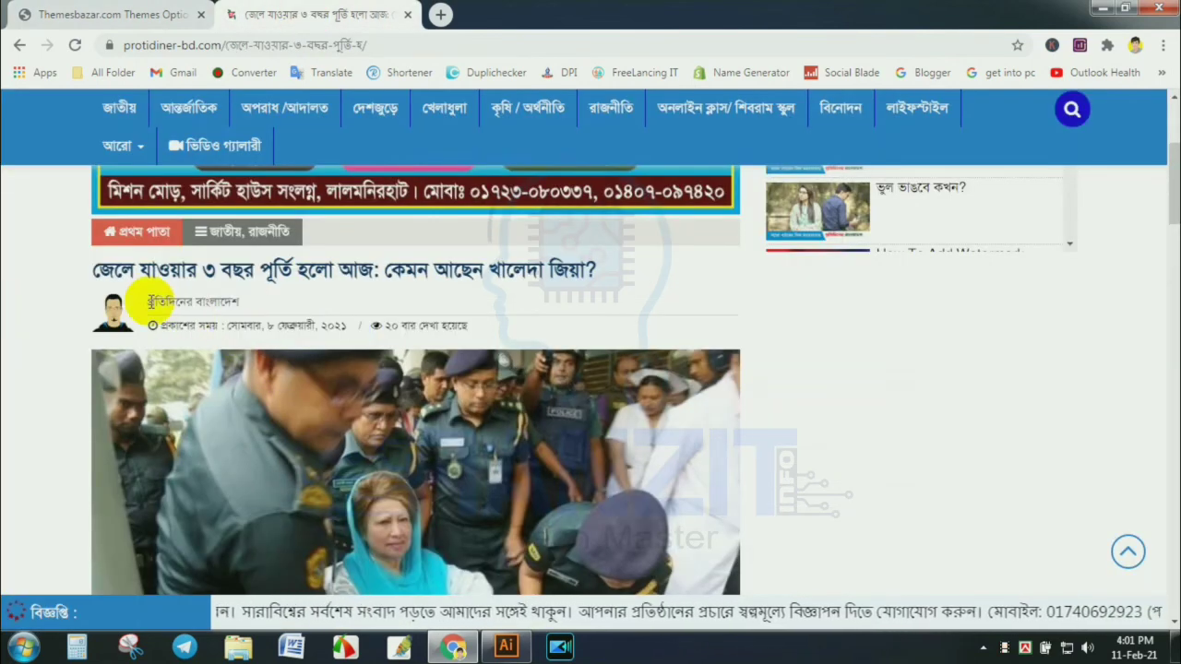
left_click_drag(147, 301, 236, 302)
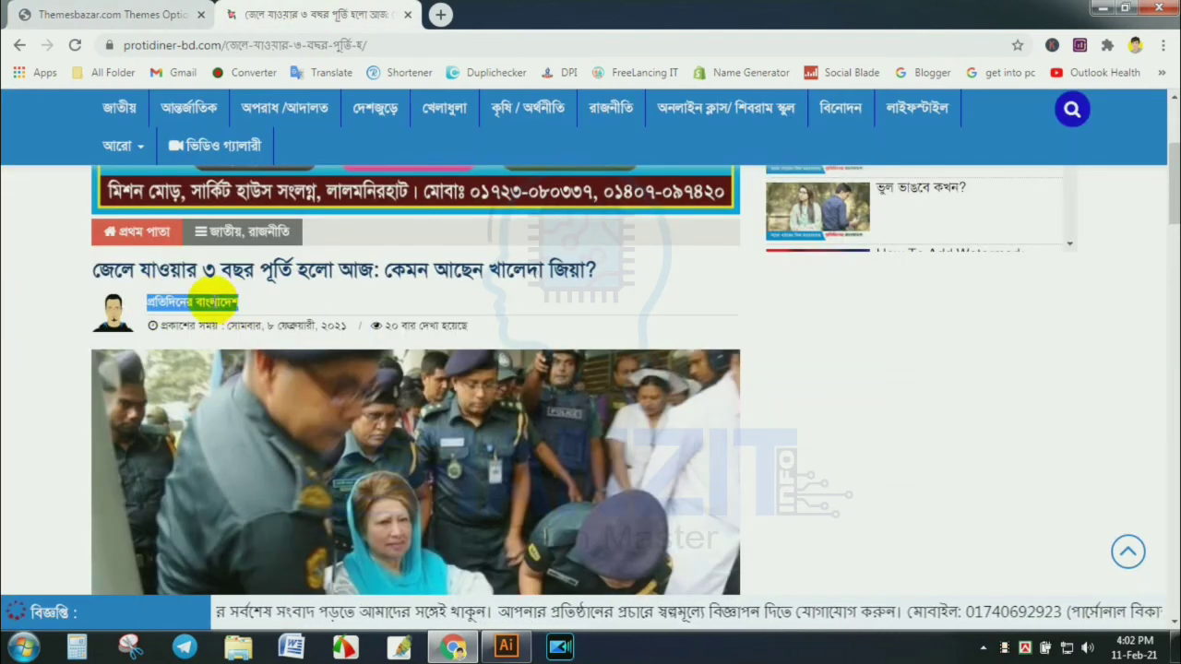
right_click(226, 302)
left_click(245, 312)
key("ctrl+Page_Up")
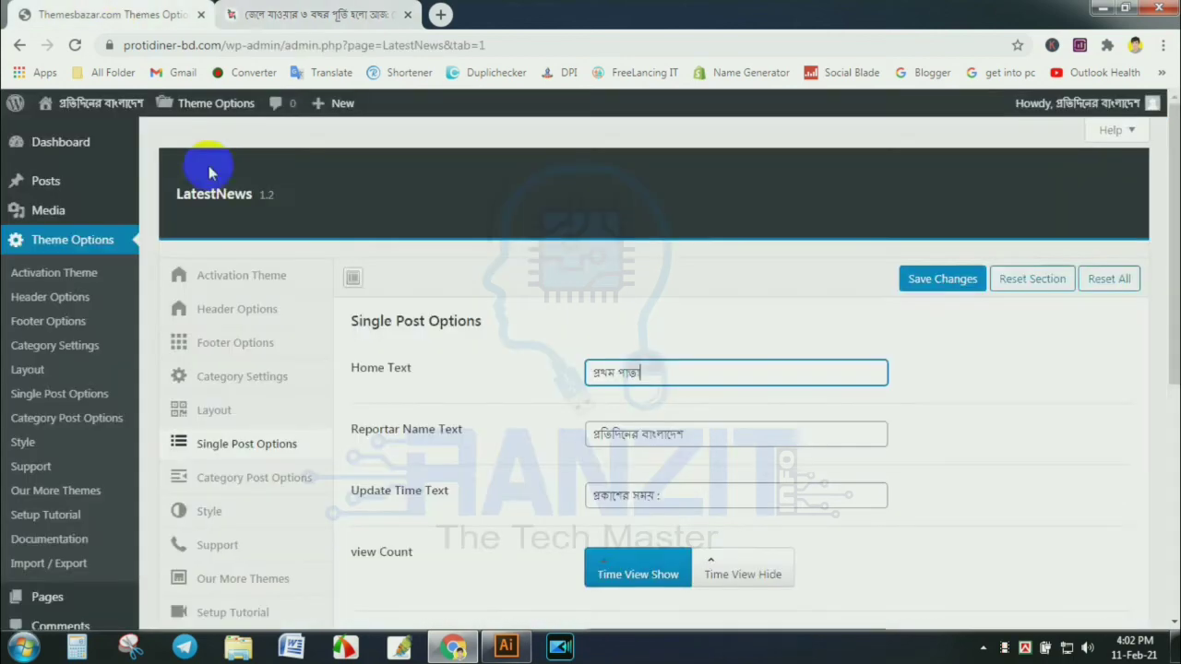
left_click(704, 435)
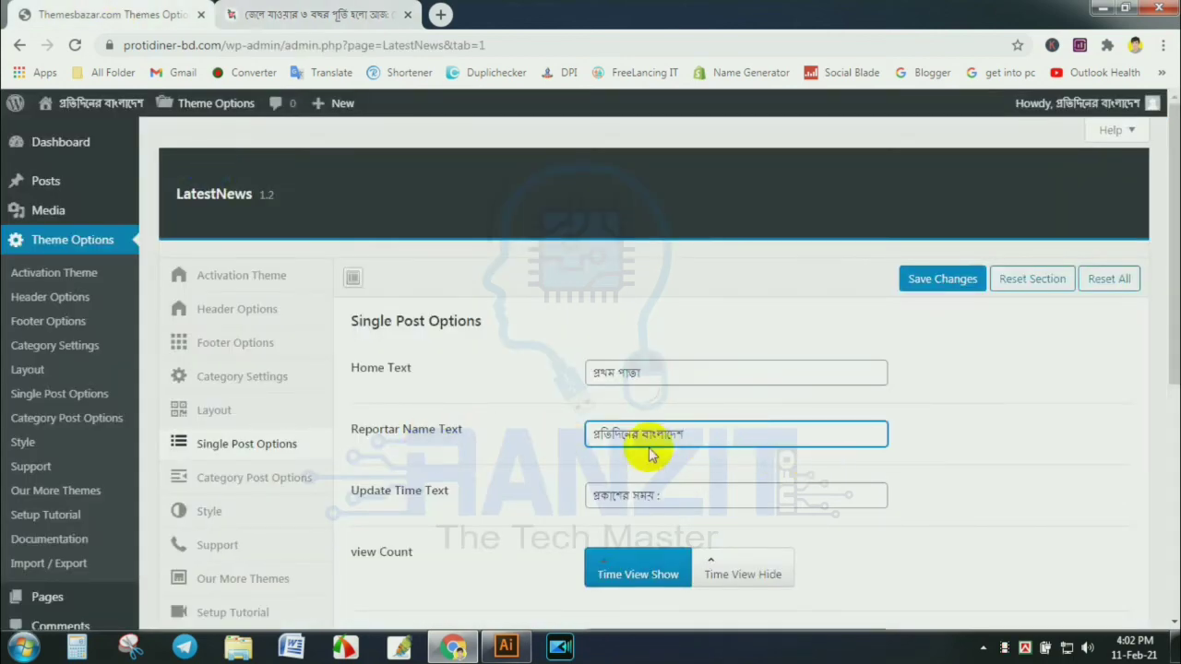
Check the Update Time Text setting against the publish time label below the article's headline
scroll(415, 418, "down", 1)
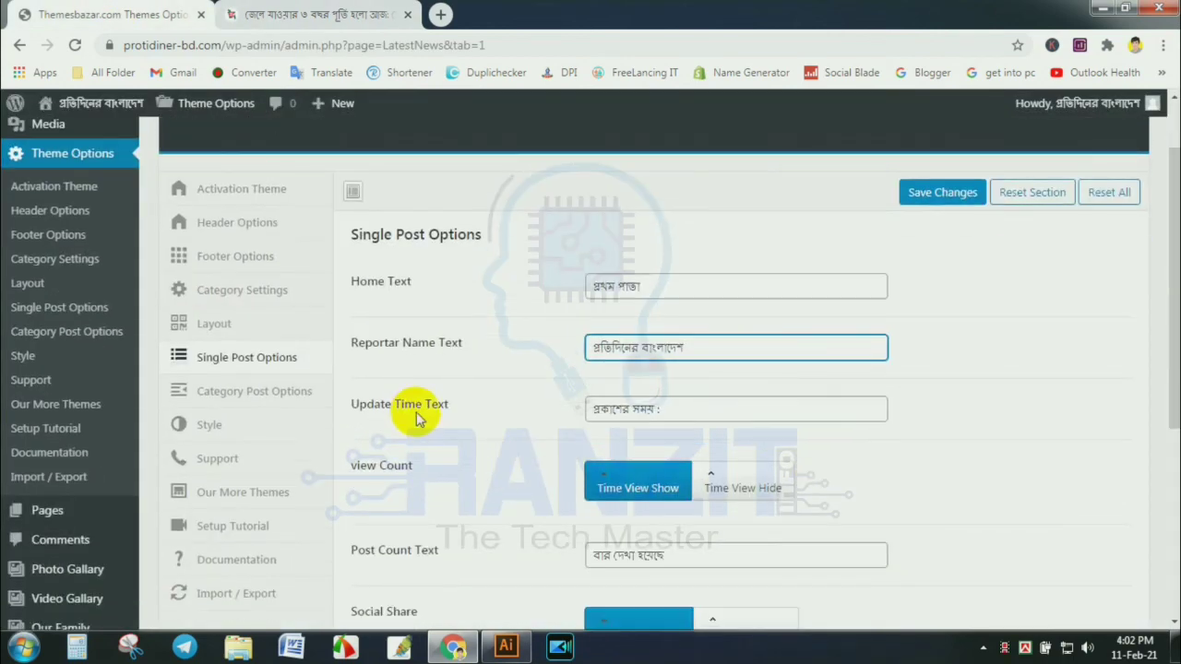
left_click(320, 17)
left_click_drag(161, 326, 225, 328)
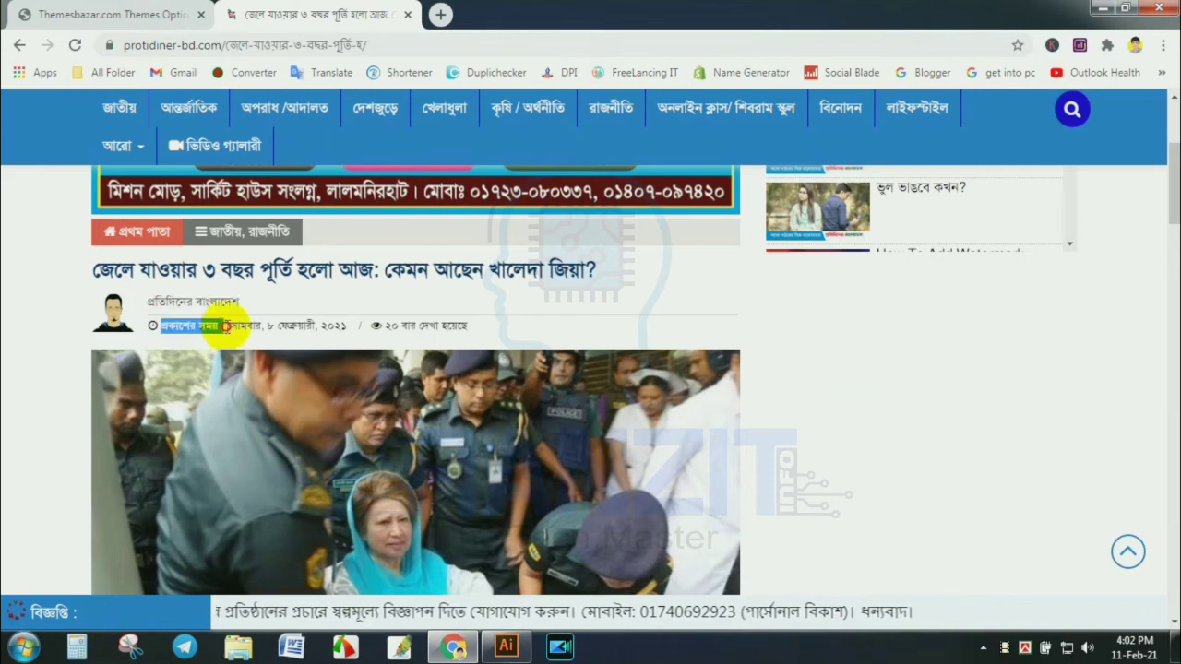
left_click(130, 15)
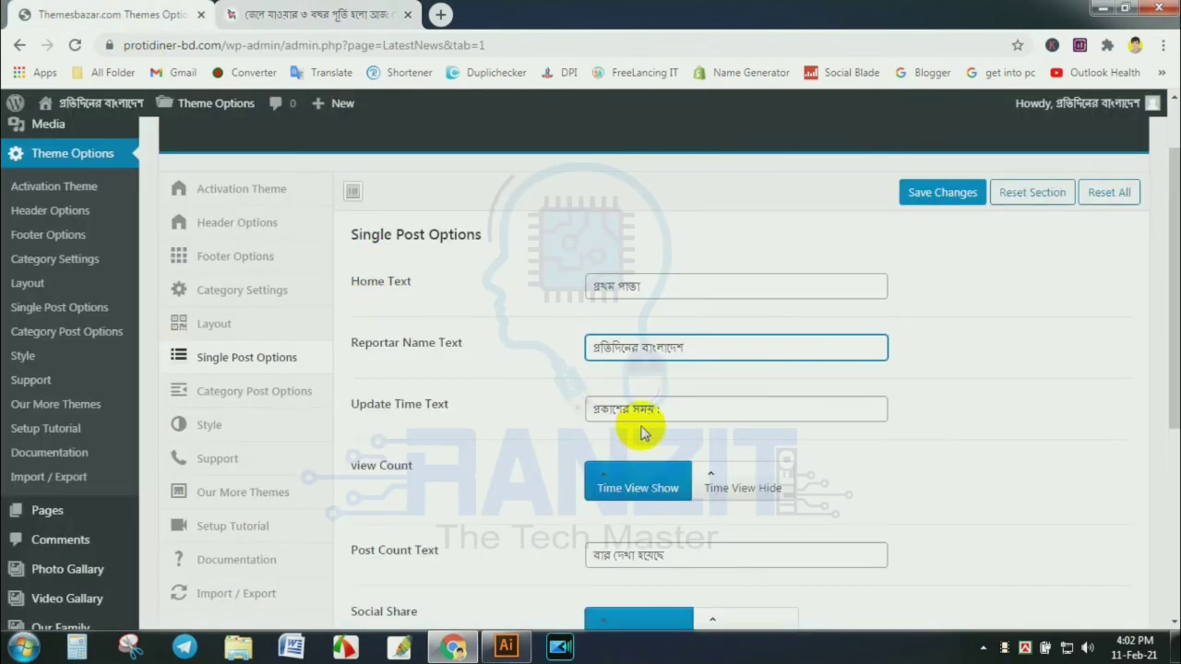
Save the Single Post Options and open the theme's Category Post Options to view the word count and Read More Text settings
scroll(643, 434, "down", 4)
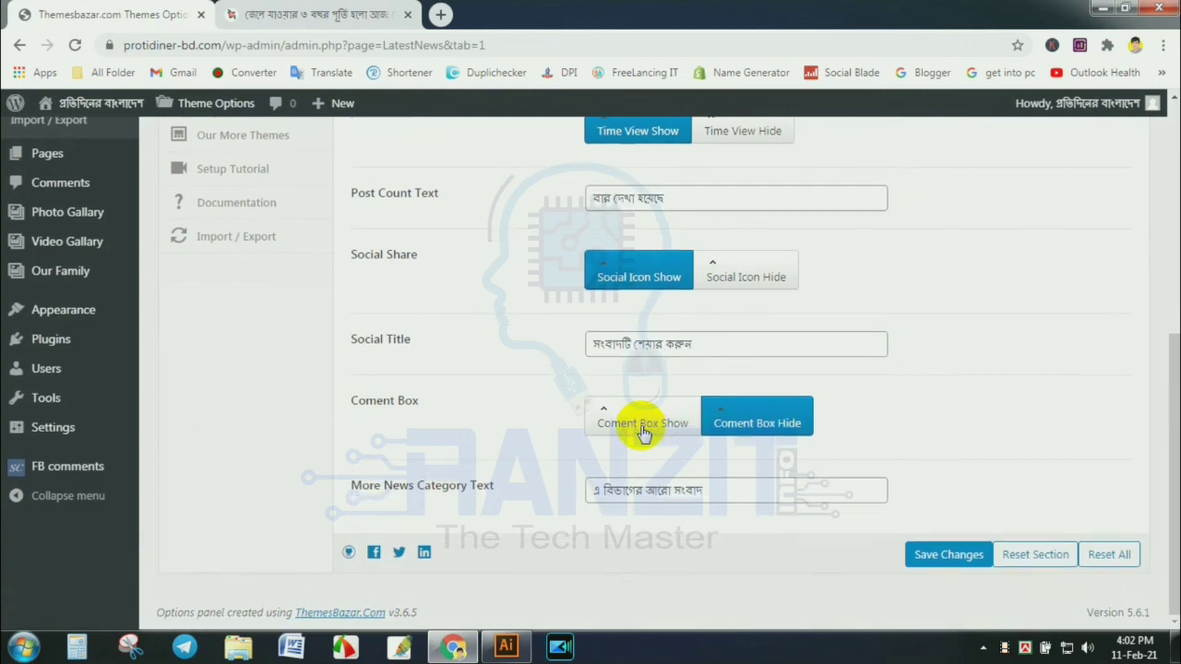
left_click(951, 555)
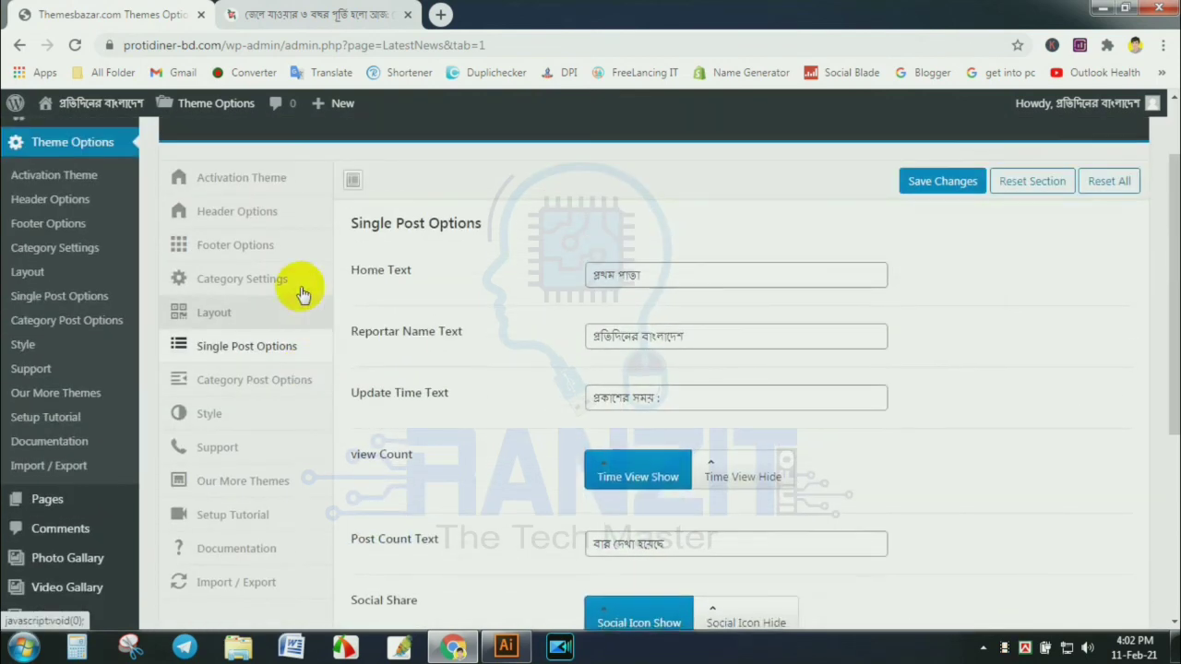
left_click(270, 385)
scroll(264, 247, "up", 1)
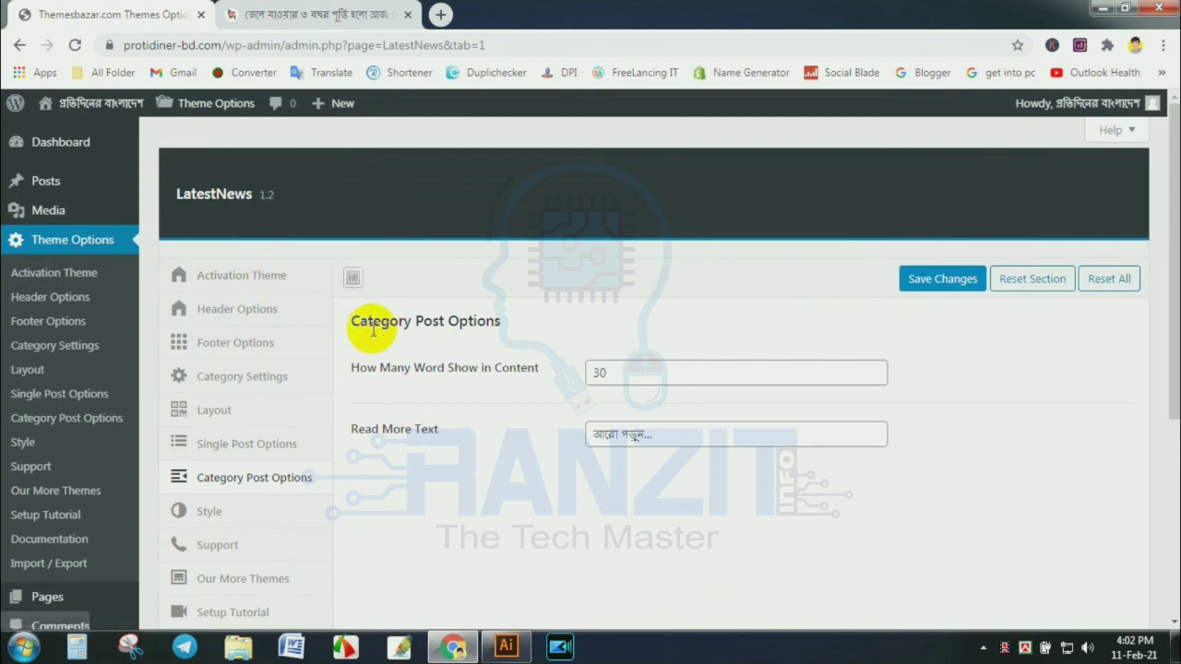
left_click_drag(352, 320, 509, 325)
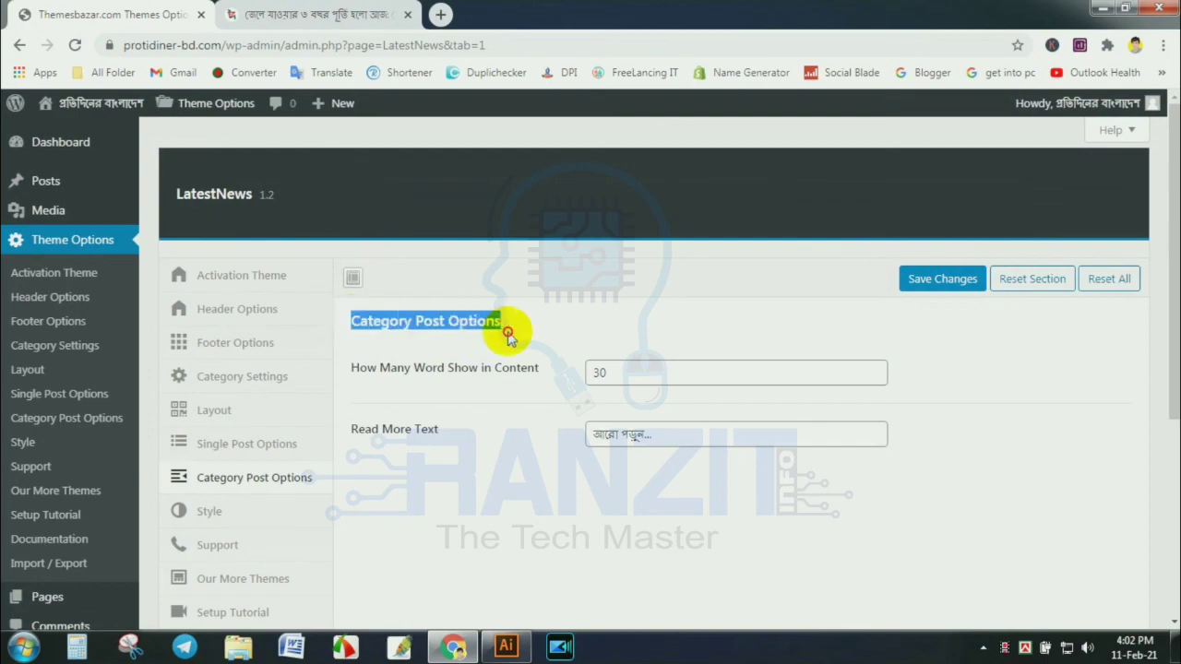
left_click(509, 325)
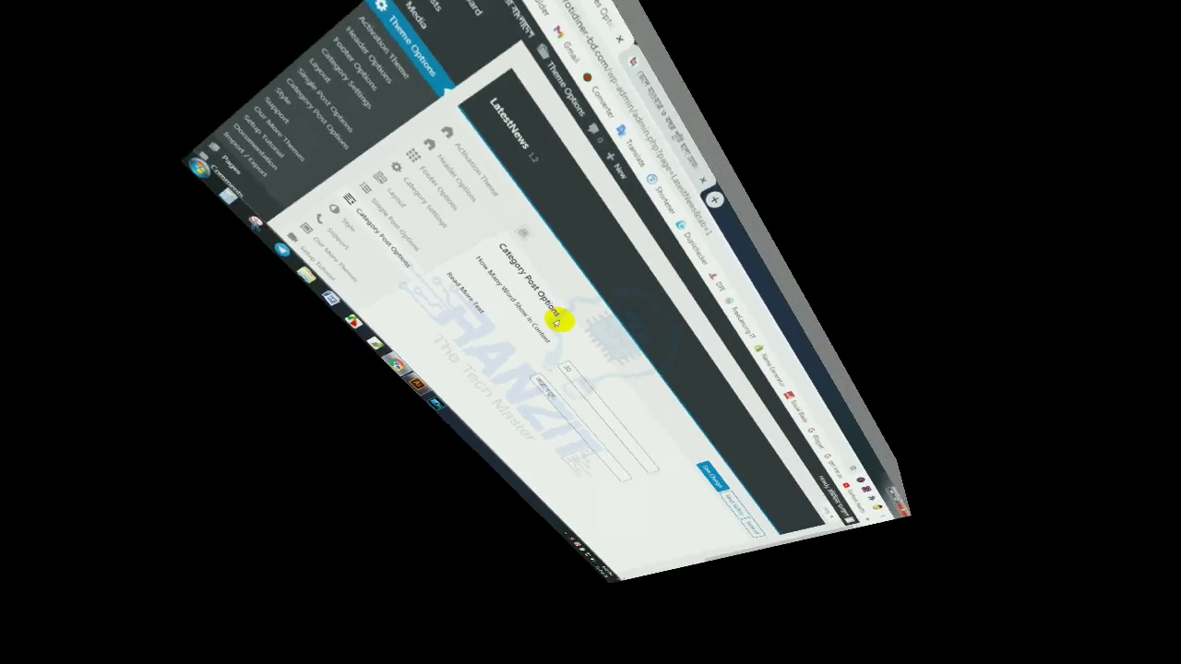